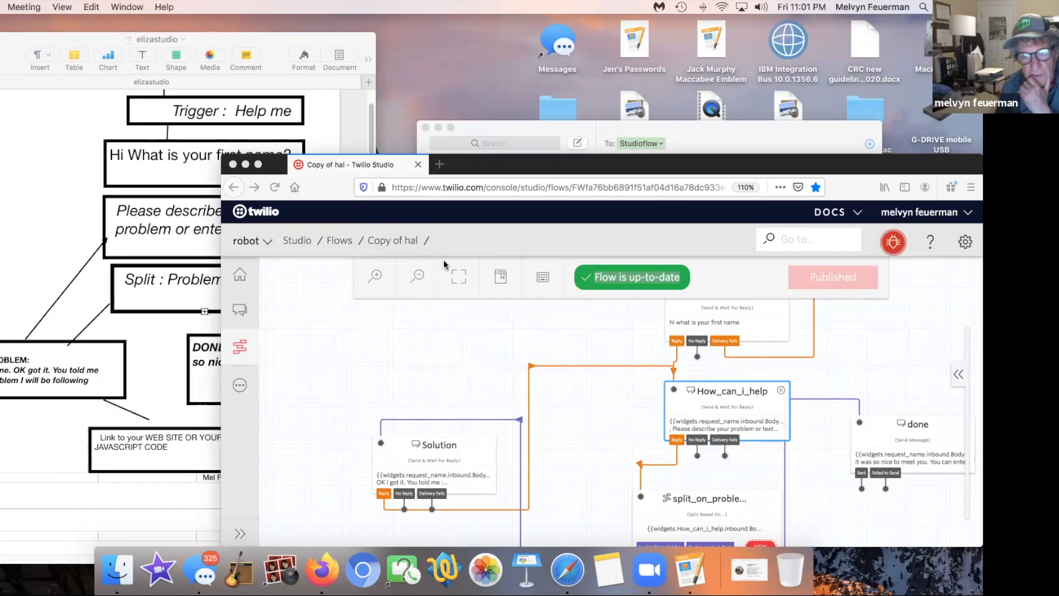
Arrange the windows so the Twilio flow sits below the Messages window and the widened elizastudio document shows its flowchart from the top
{"action": "left_click", "coordinate": [365, 199]}
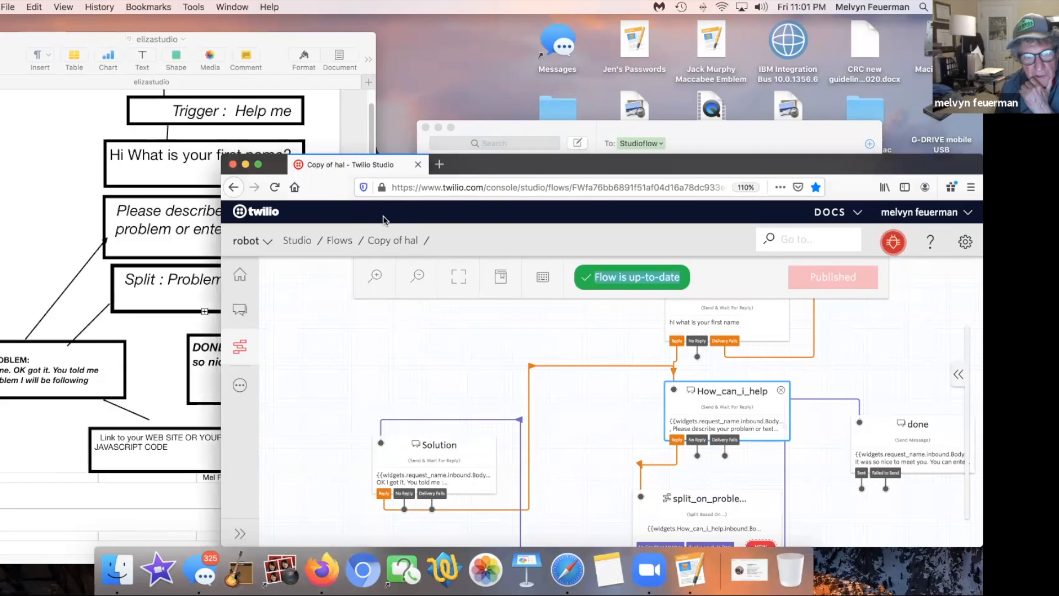
{"action": "left_click_drag", "start_coordinate": [328, 179], "coordinate": [785, 496]}
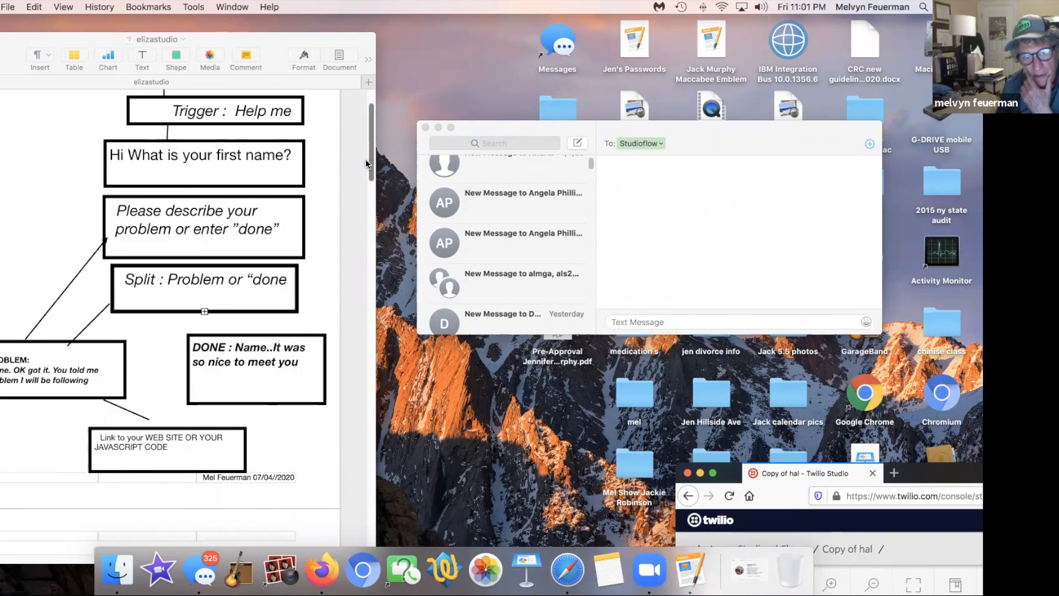
{"action": "left_click_drag", "start_coordinate": [368, 158], "coordinate": [369, 146]}
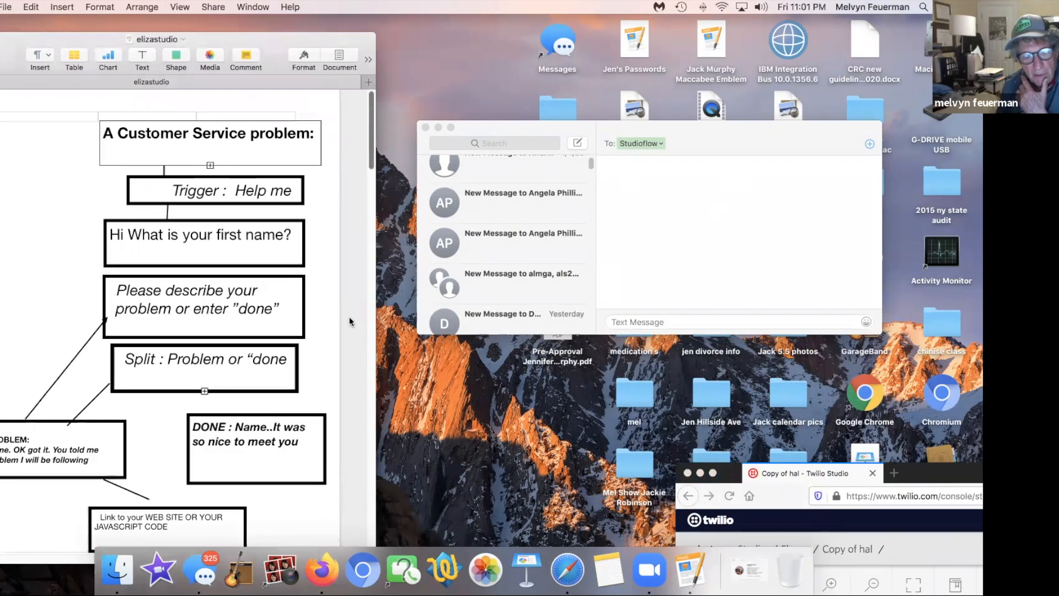
{"action": "left_click_drag", "start_coordinate": [376, 534], "coordinate": [408, 531]}
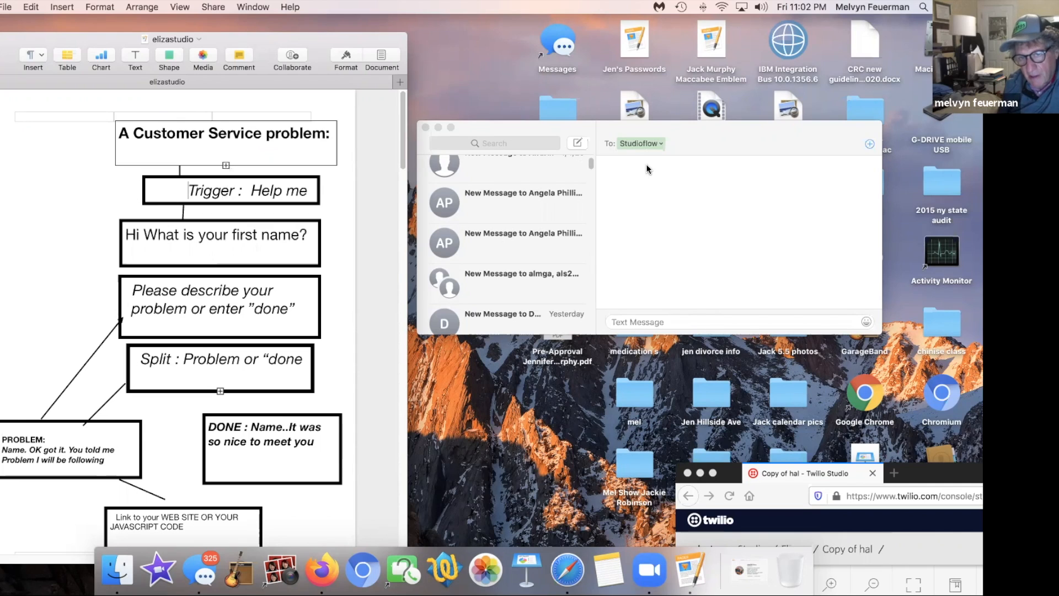
{"action": "left_click_drag", "start_coordinate": [805, 489], "coordinate": [795, 379]}
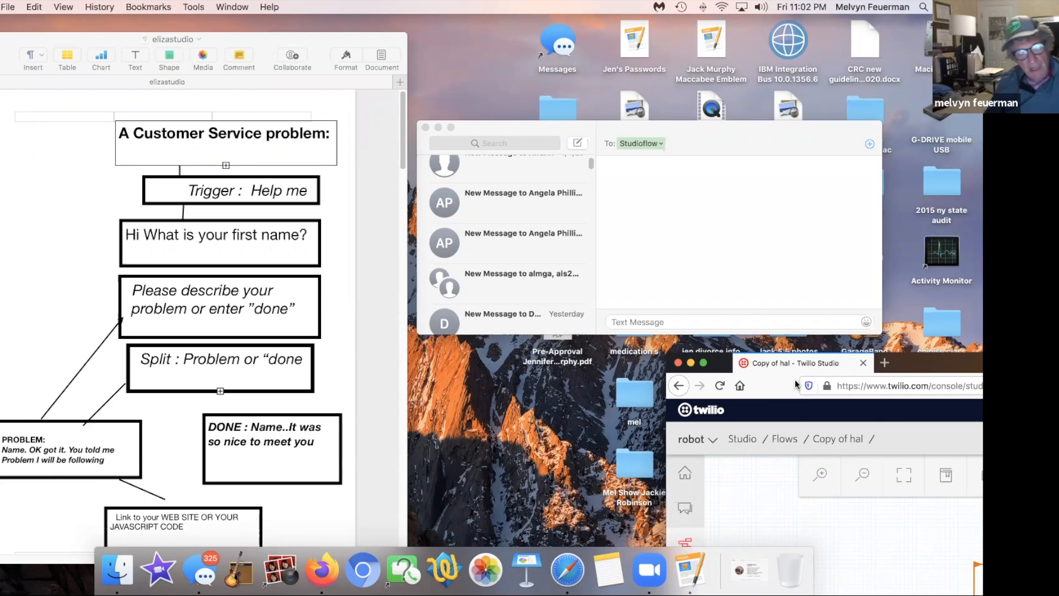
{"action": "left_click_drag", "start_coordinate": [910, 363], "coordinate": [807, 347]}
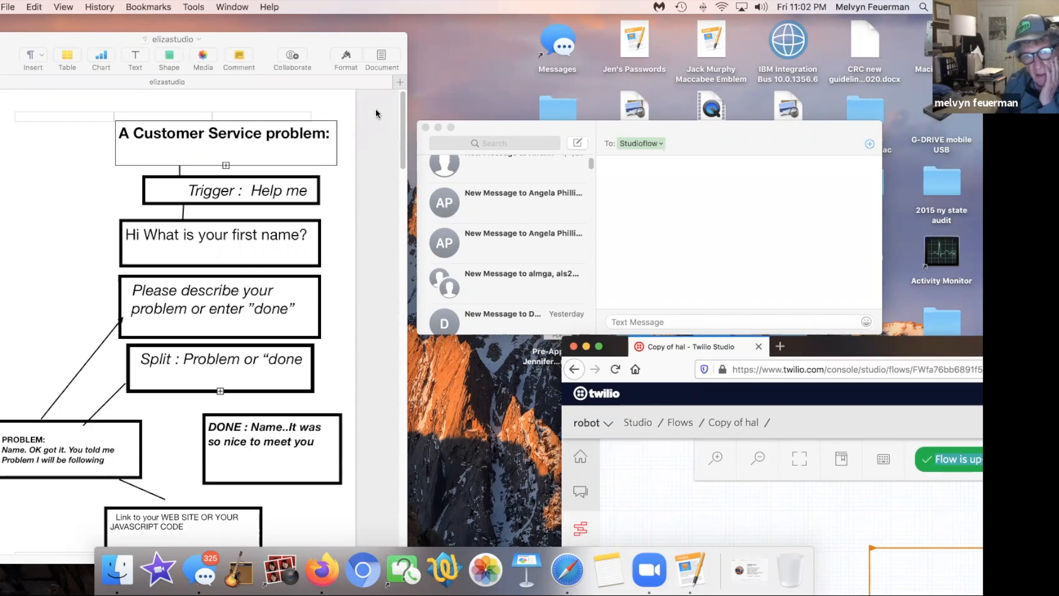
Insert the word "name" before "Please describe your problem" in the flowchart's third step box
{"action": "left_click", "coordinate": [397, 136]}
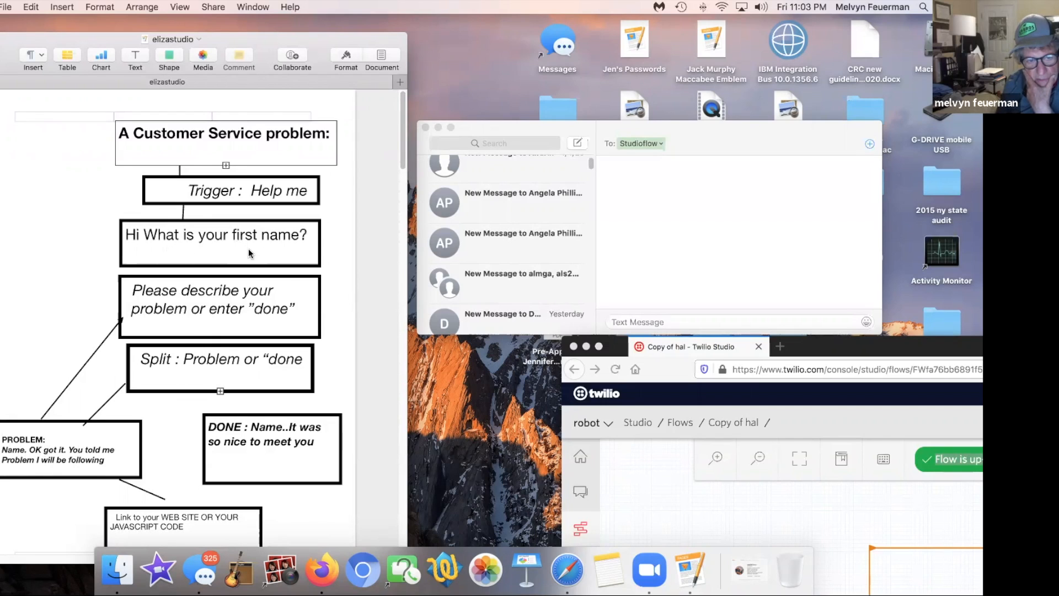
{"action": "left_click", "coordinate": [128, 292]}
{"action": "left_click", "coordinate": [134, 292]}
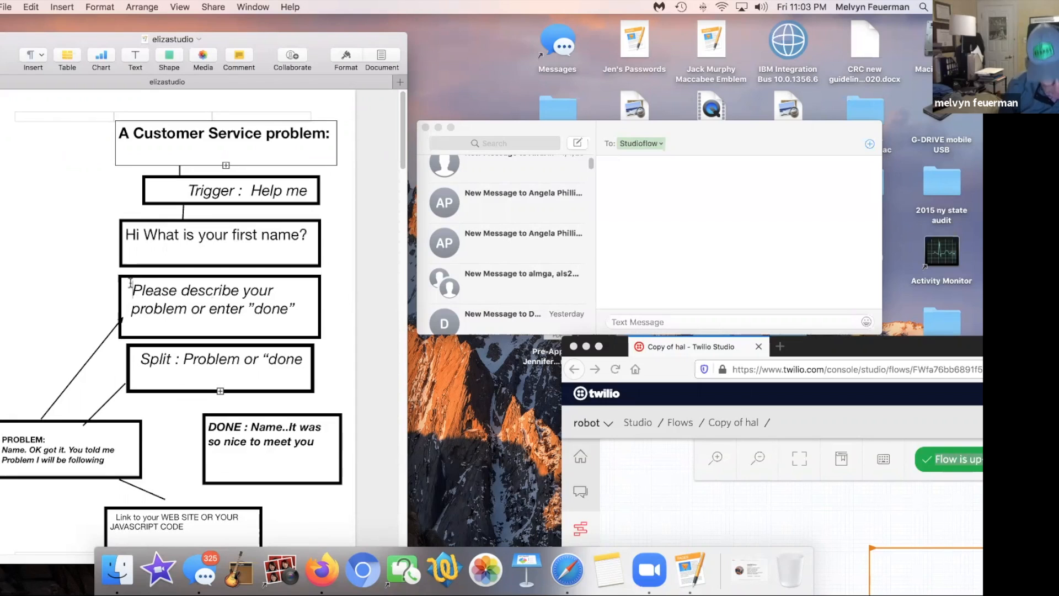
{"action": "type", "text": "name"}
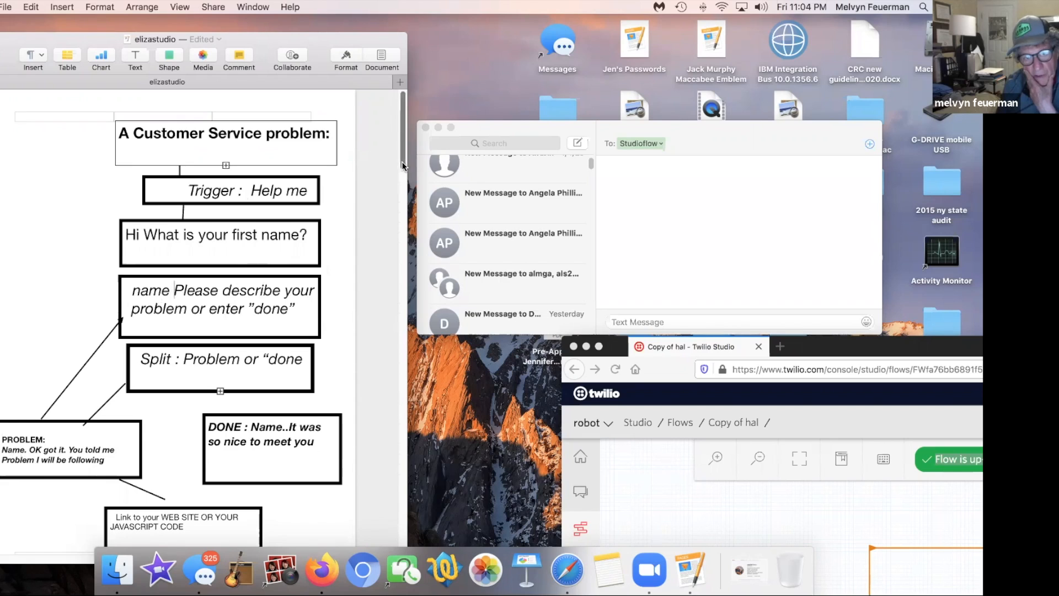
{"action": "left_click_drag", "start_coordinate": [401, 165], "coordinate": [398, 186]}
{"action": "scroll", "coordinate": [398, 186], "scroll_direction": "down", "scroll_amount": 1}
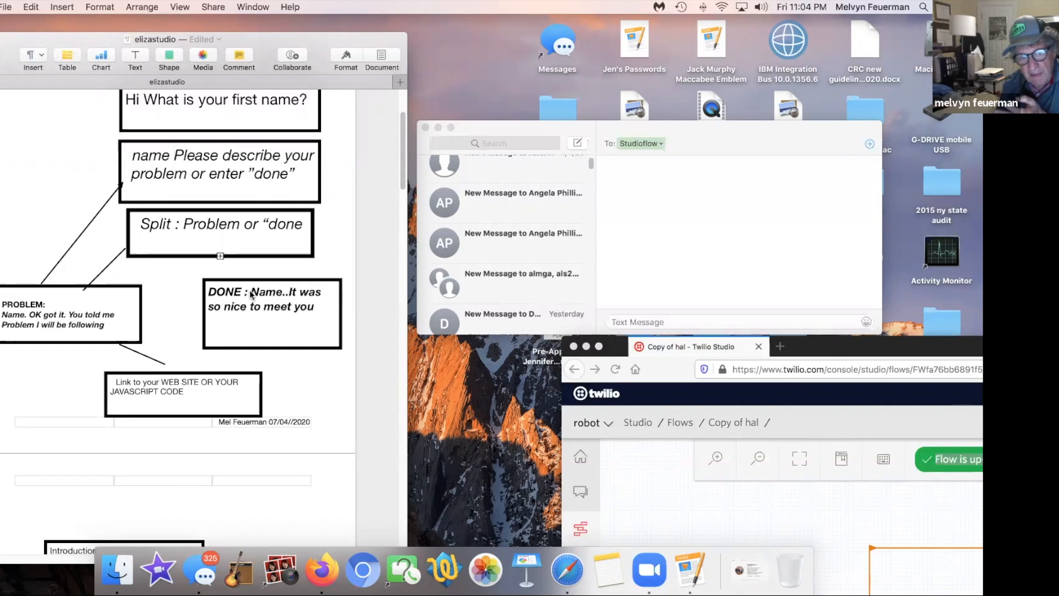
{"action": "left_click_drag", "start_coordinate": [401, 176], "coordinate": [400, 141]}
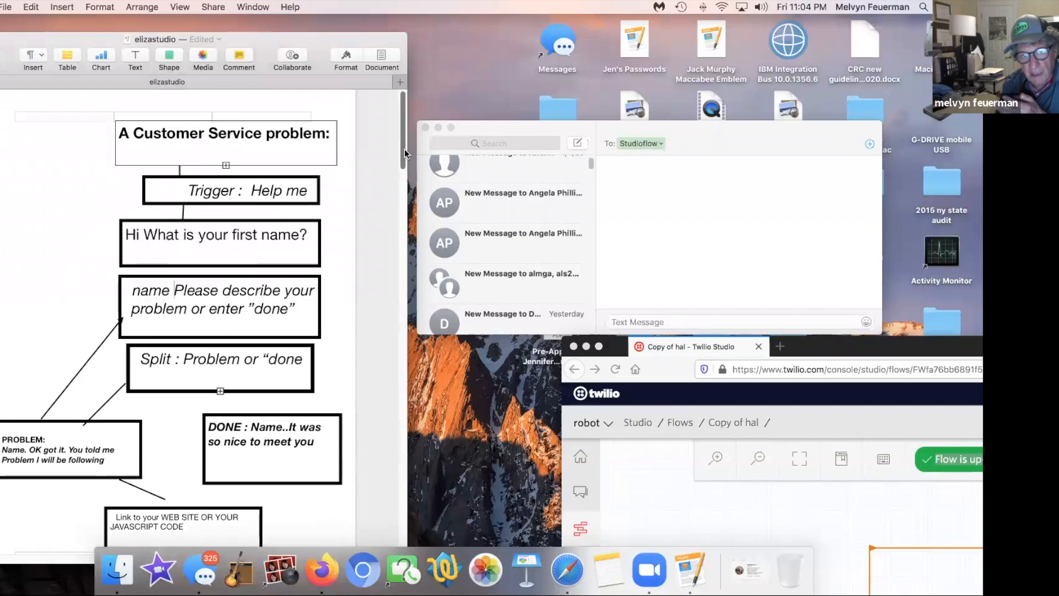
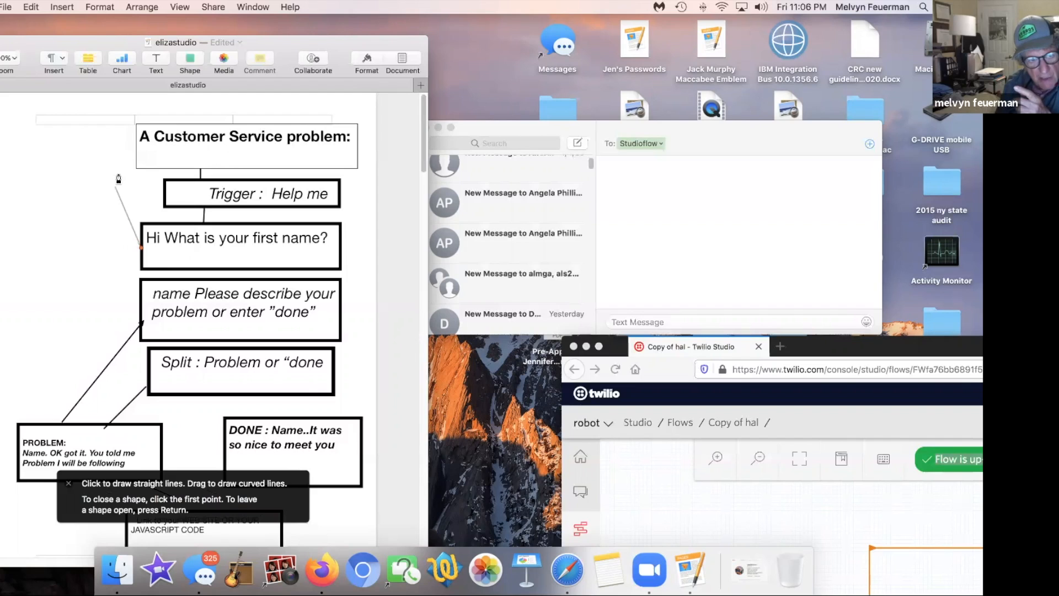
Draw a straight pen line from the "Hi What is your first name?" box up to the "A Customer Service problem:" box
{"action": "left_click", "coordinate": [138, 163]}
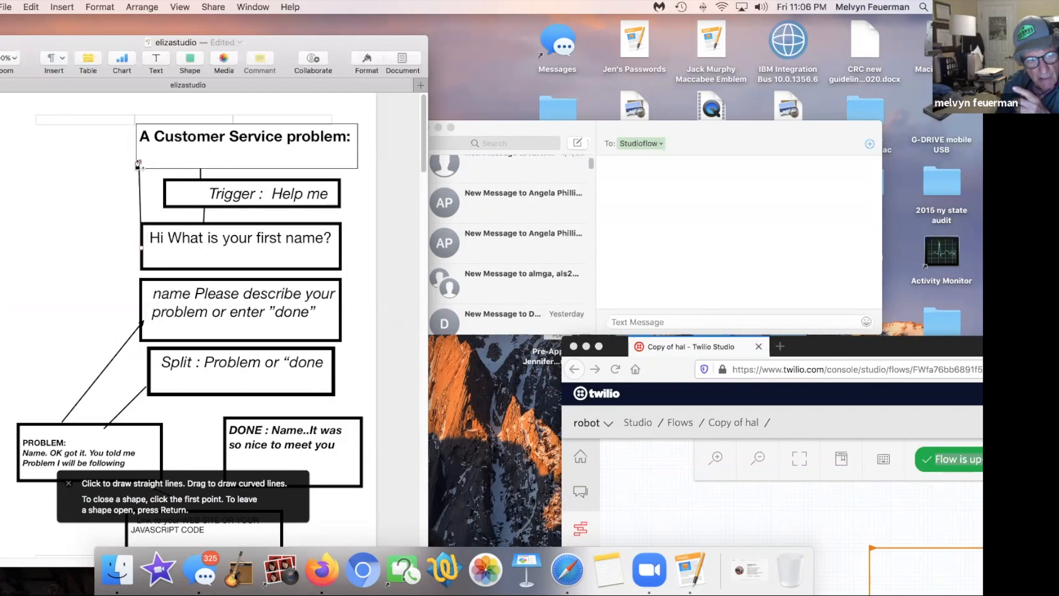
{"action": "key", "text": "Return"}
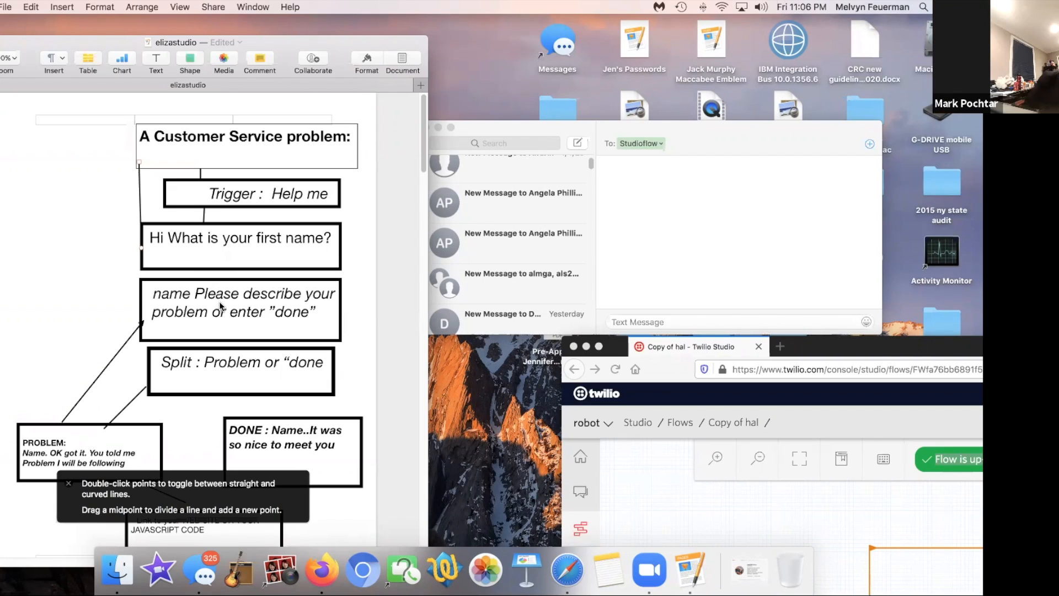
{"action": "left_click", "coordinate": [3, 10]}
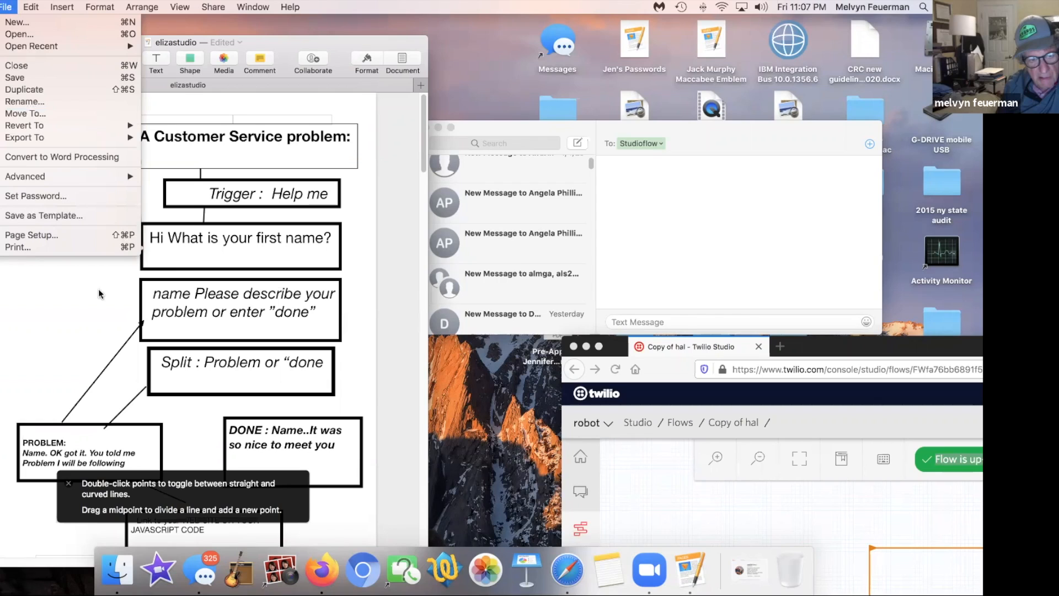
{"action": "left_click", "coordinate": [84, 299]}
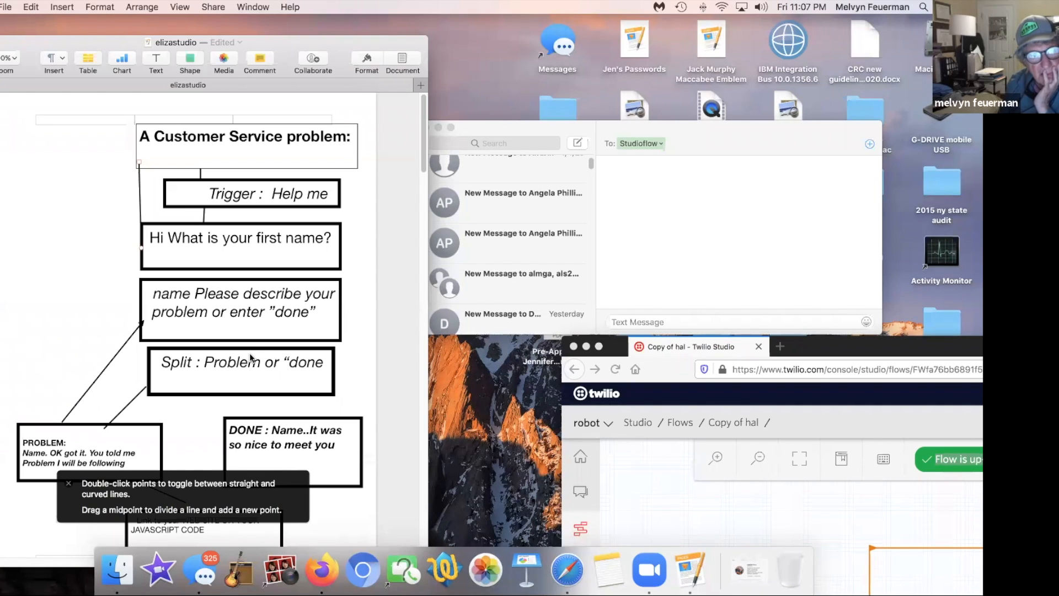
Draw a short vertical pen line connecting the "Hi What is your first name?" box to the "Please describe your problem" box
{"action": "left_click", "coordinate": [55, 8]}
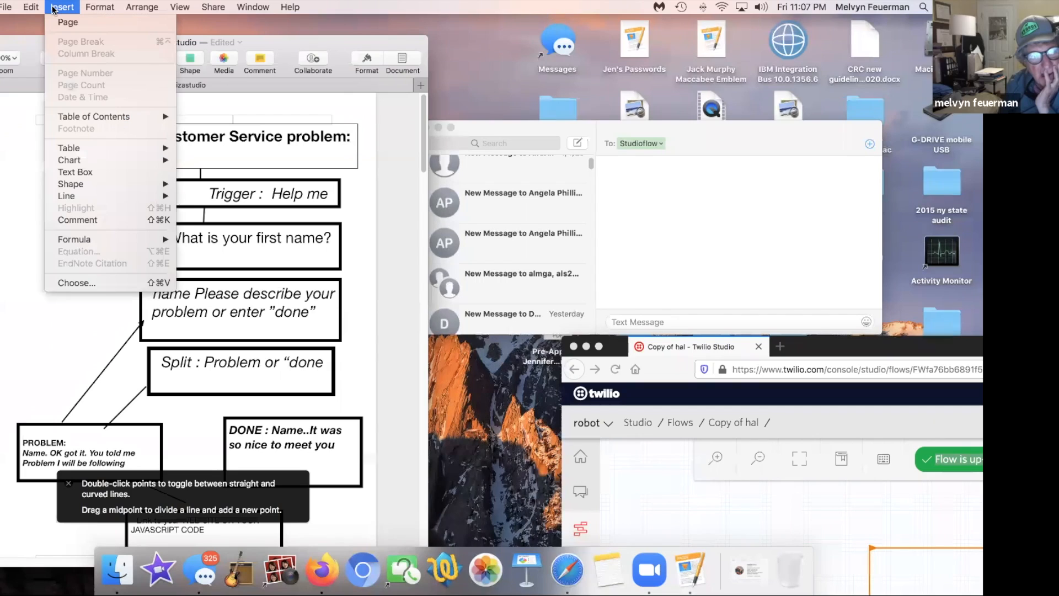
{"action": "mouse_move", "coordinate": [88, 197]}
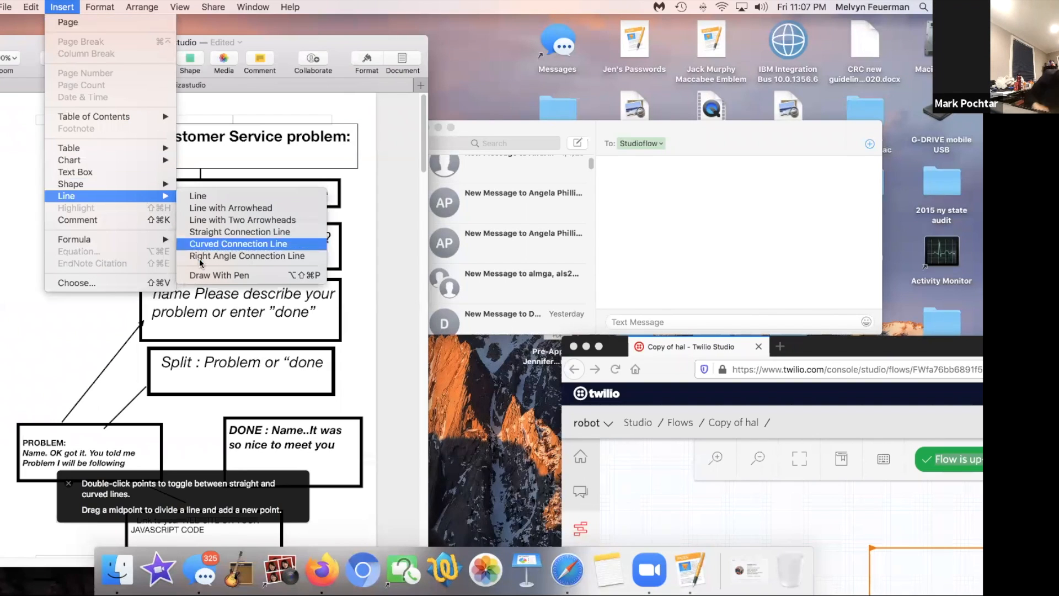
{"action": "left_click", "coordinate": [207, 275]}
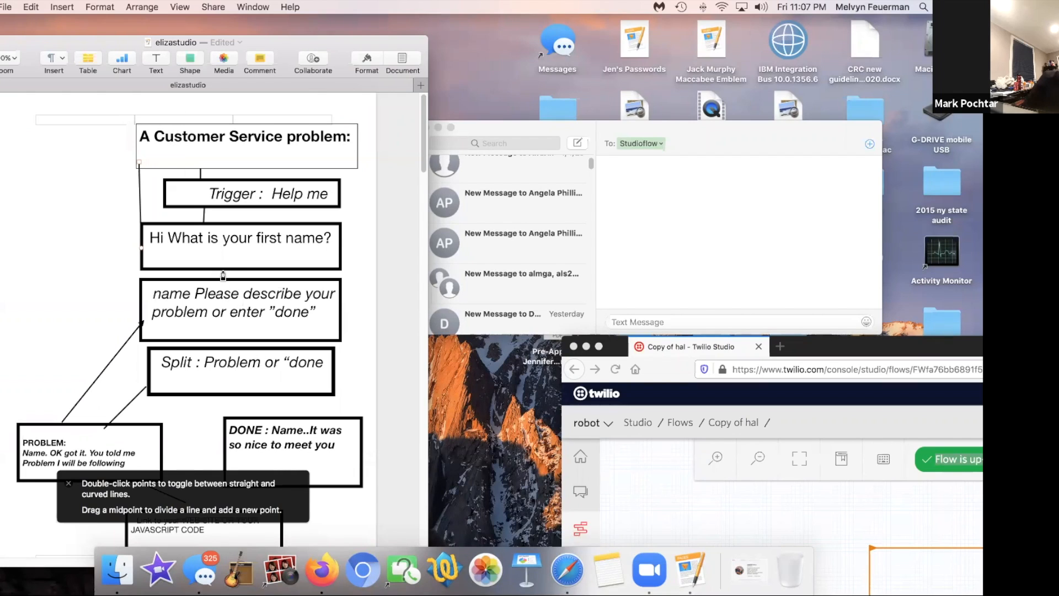
{"action": "left_click", "coordinate": [224, 266]}
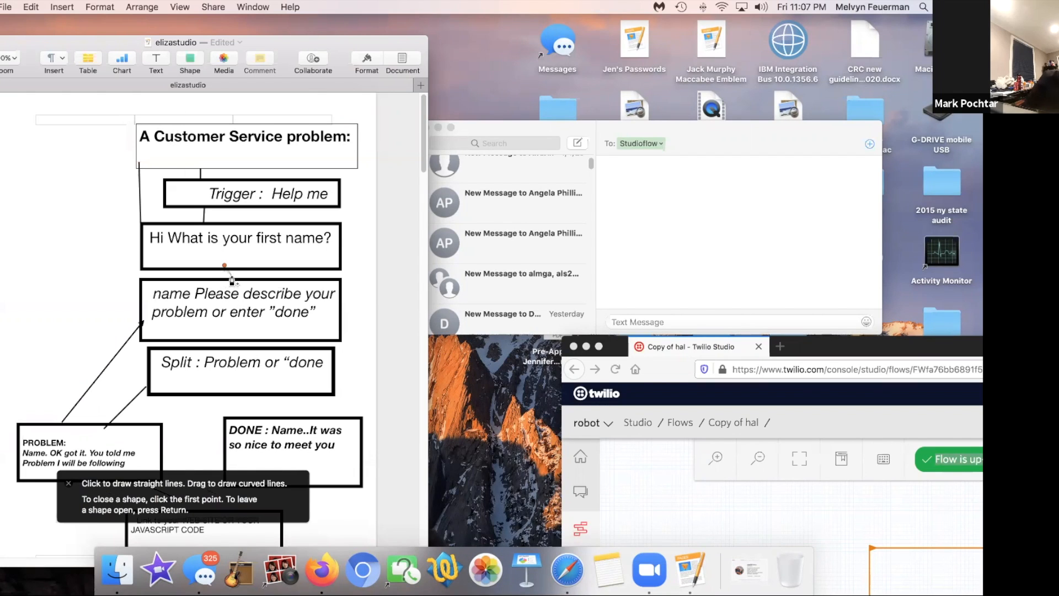
{"action": "left_click", "coordinate": [224, 279]}
{"action": "key", "text": "Return"}
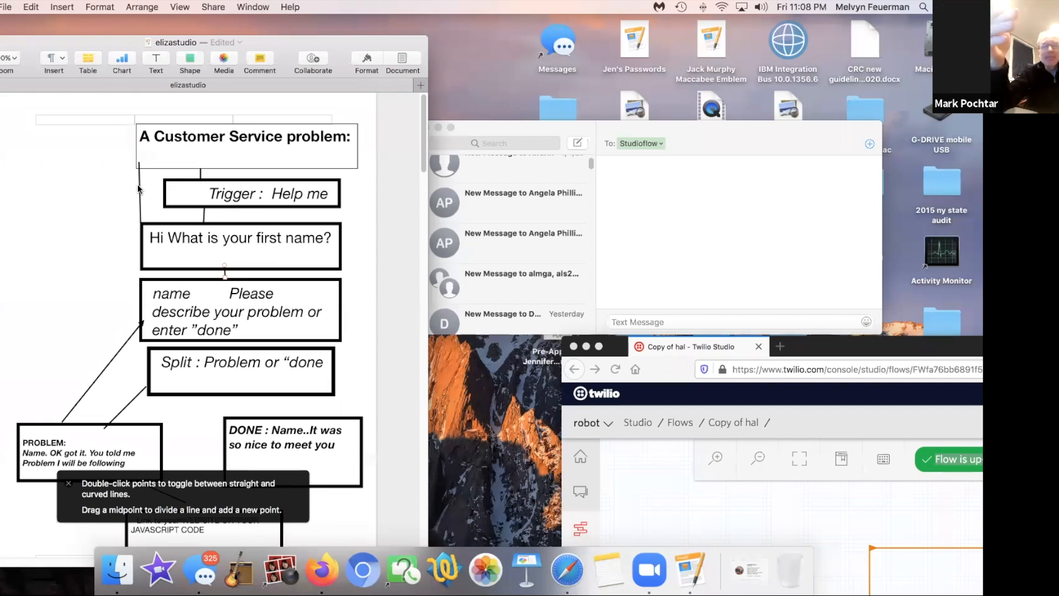
Cut the stray line running from the "Hi What is your first name?" box up to the "A Customer Service problem:" box
{"action": "left_click_drag", "start_coordinate": [138, 189], "coordinate": [140, 194]}
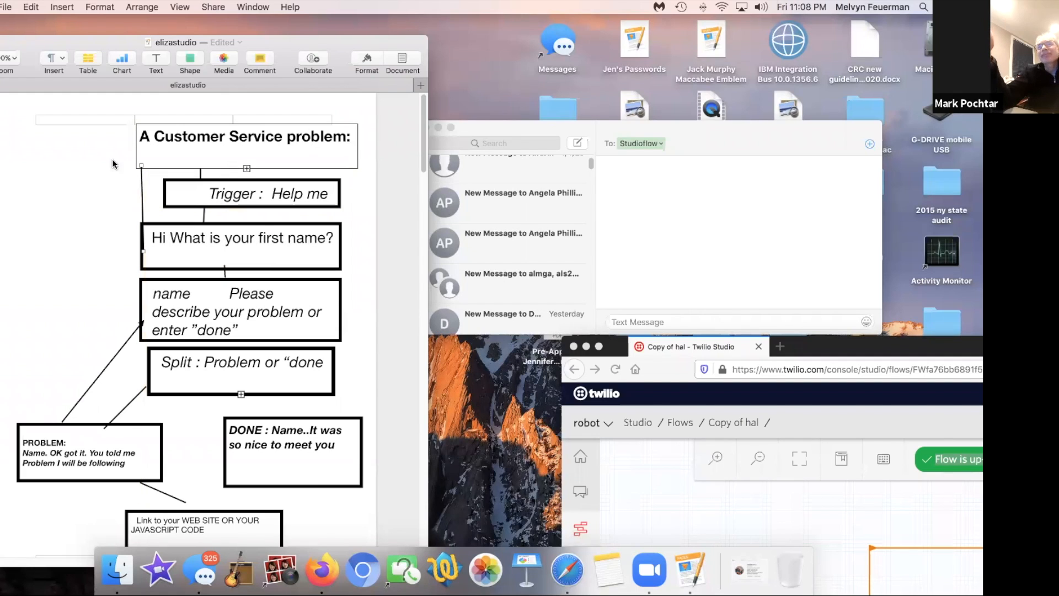
{"action": "left_click", "coordinate": [32, 8]}
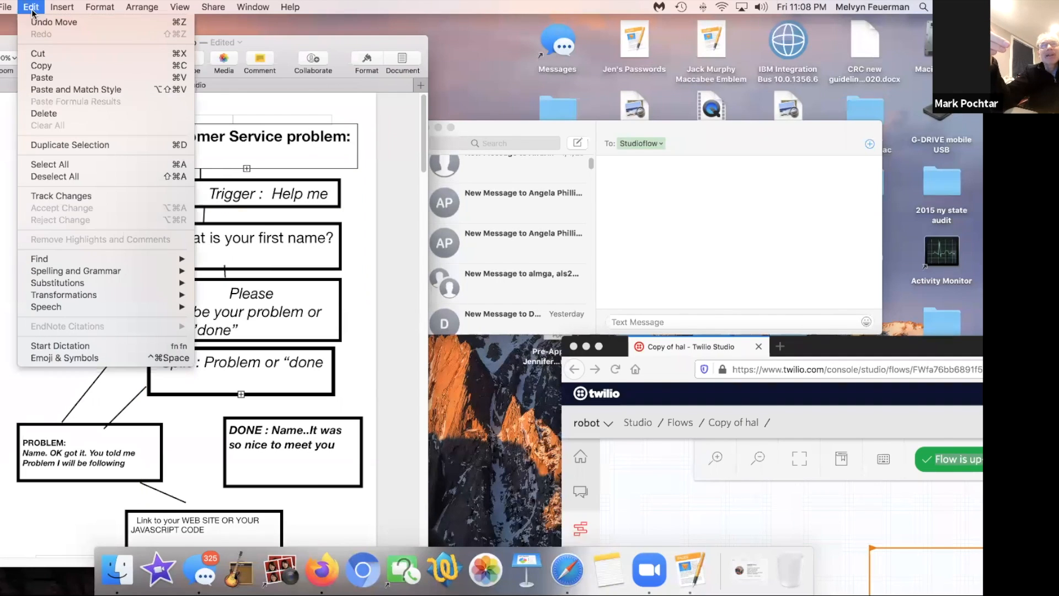
{"action": "left_click", "coordinate": [42, 53]}
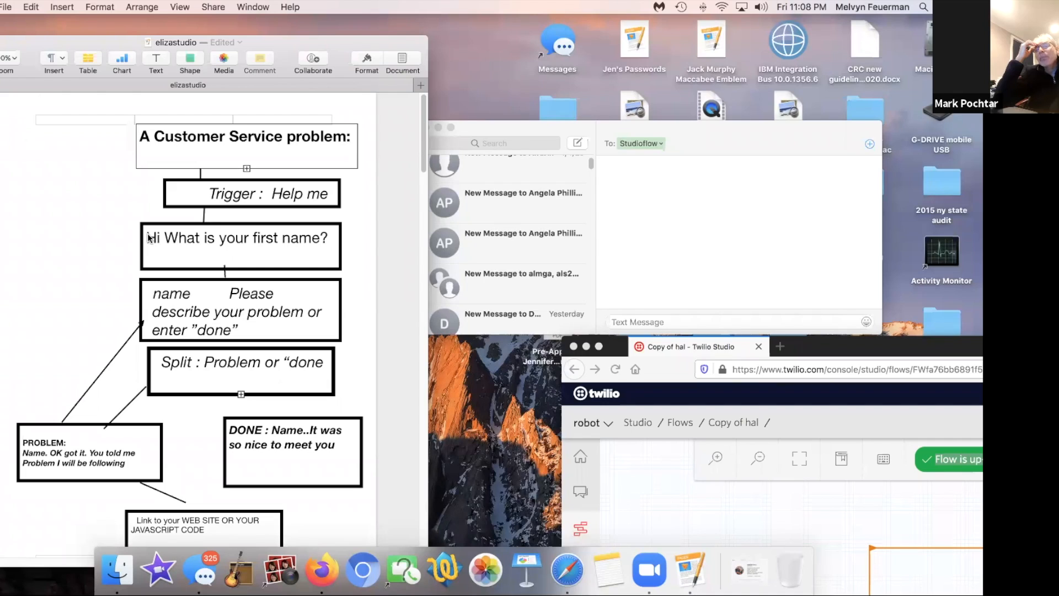
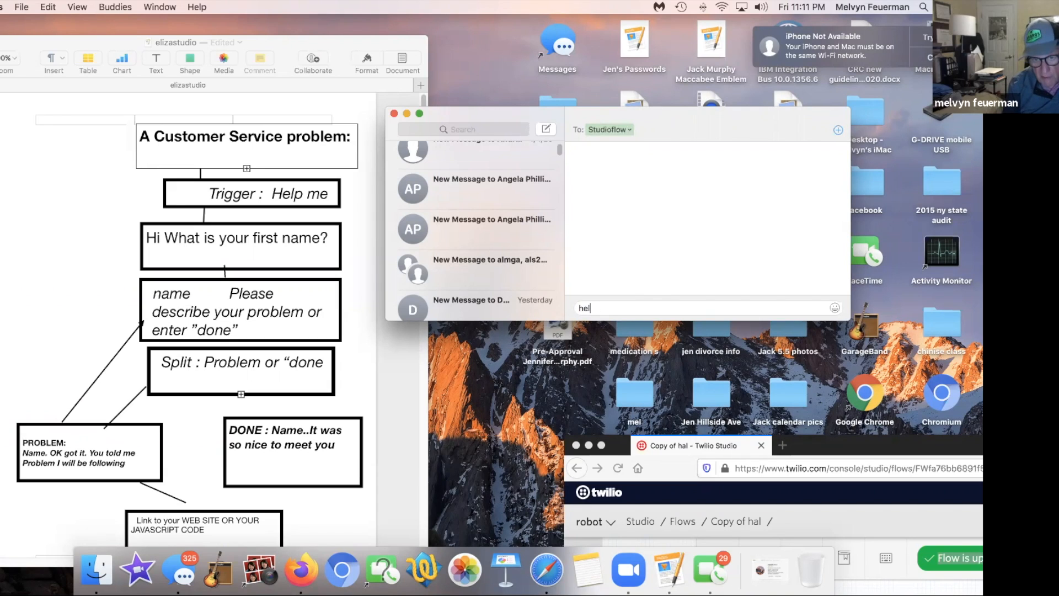
In Messages, send "helpme" to Studioflow and reply to its question with the customer's first name
{"action": "type", "text": "me"}
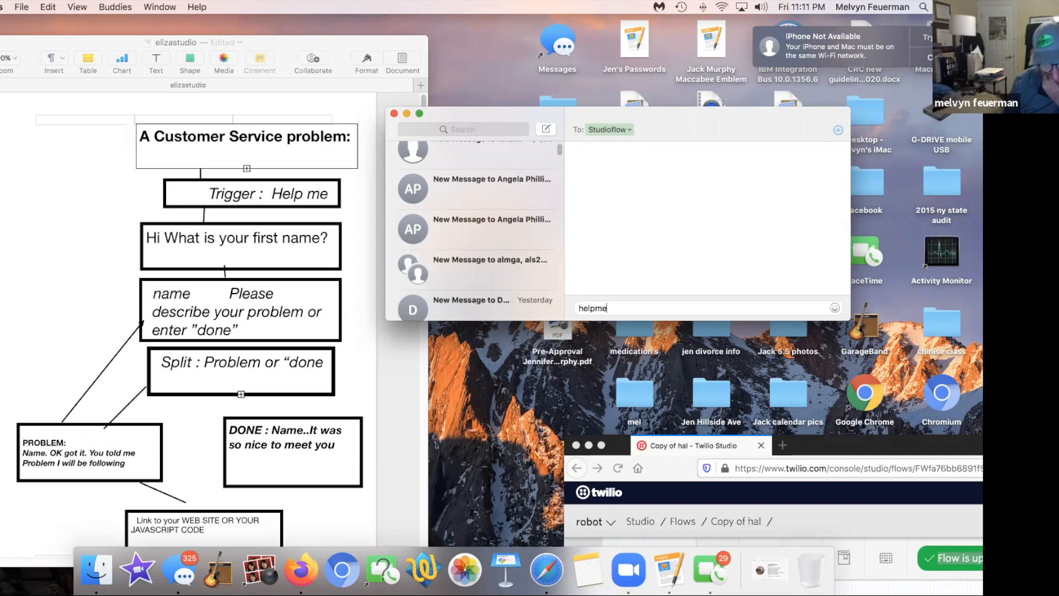
{"action": "key", "text": "Return"}
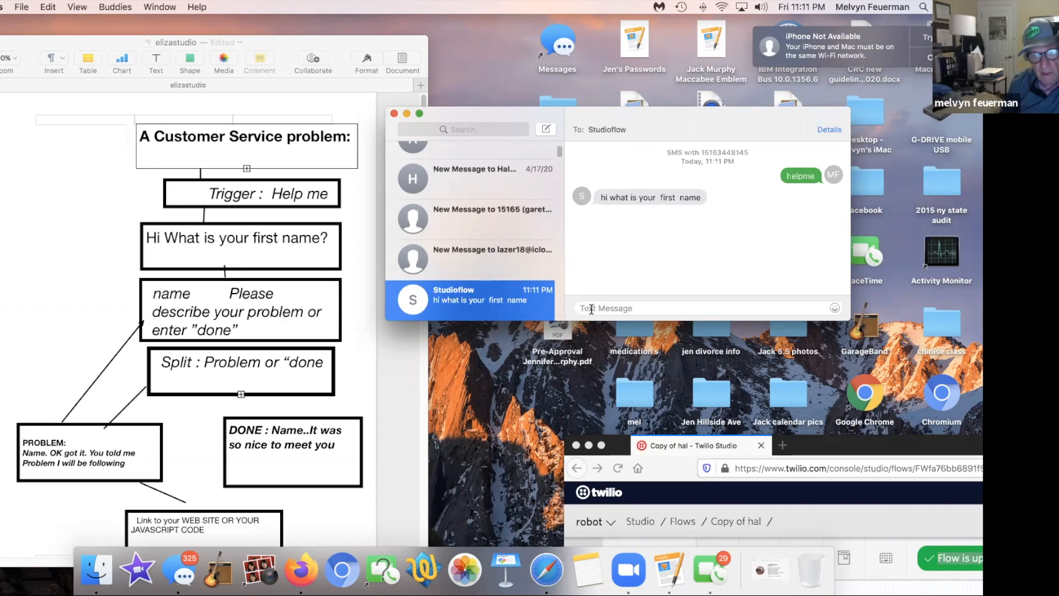
{"action": "type", "text": "mark"}
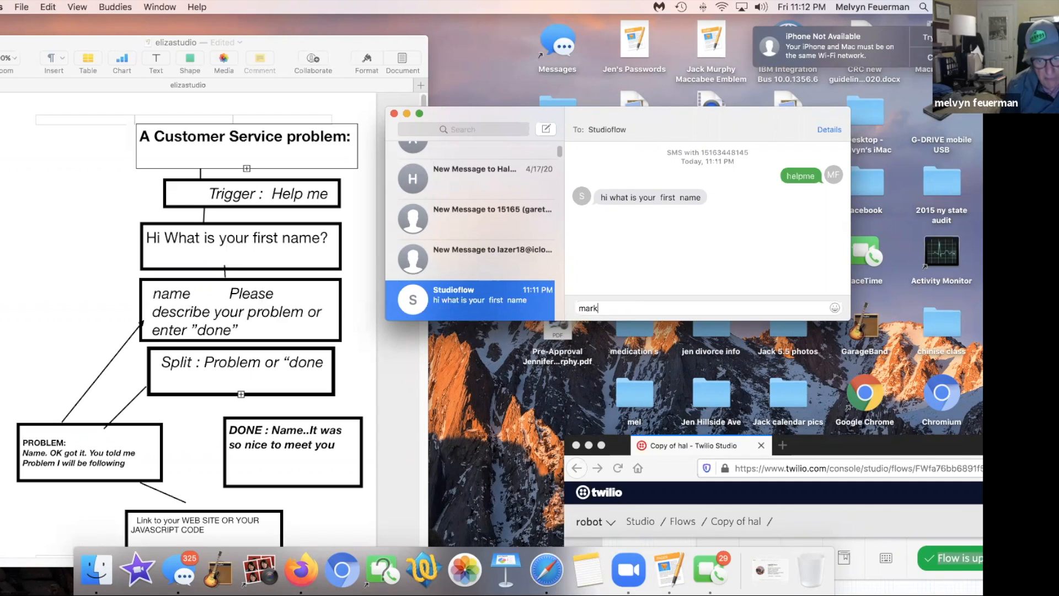
{"action": "scroll", "coordinate": [507, 189], "scroll_direction": "up", "scroll_amount": 3}
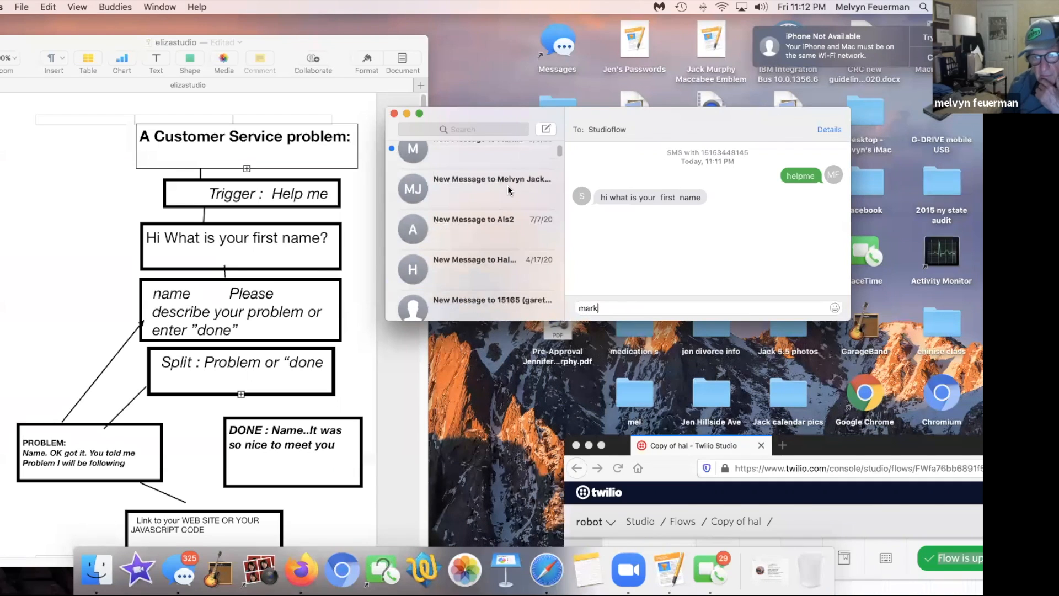
{"action": "left_click_drag", "start_coordinate": [534, 116], "coordinate": [499, 108]}
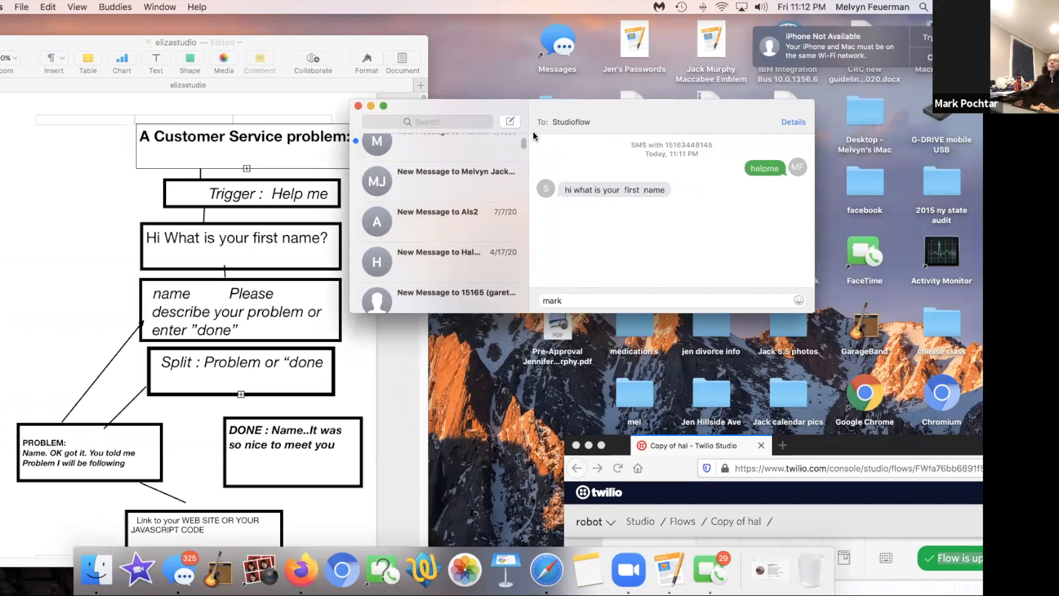
{"action": "left_click_drag", "start_coordinate": [531, 103], "coordinate": [563, 107]}
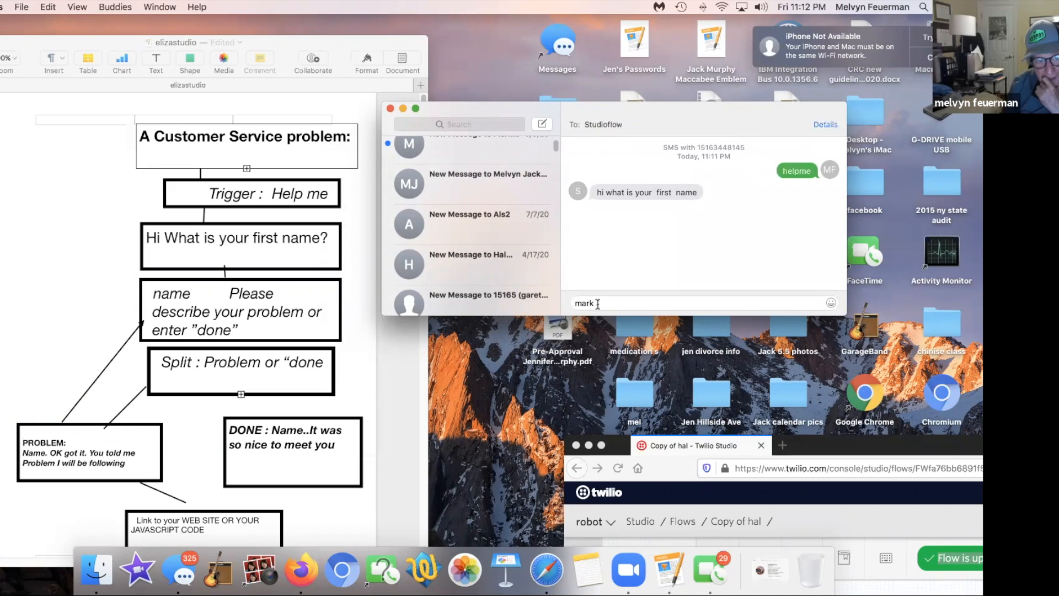
{"action": "key", "text": "Return"}
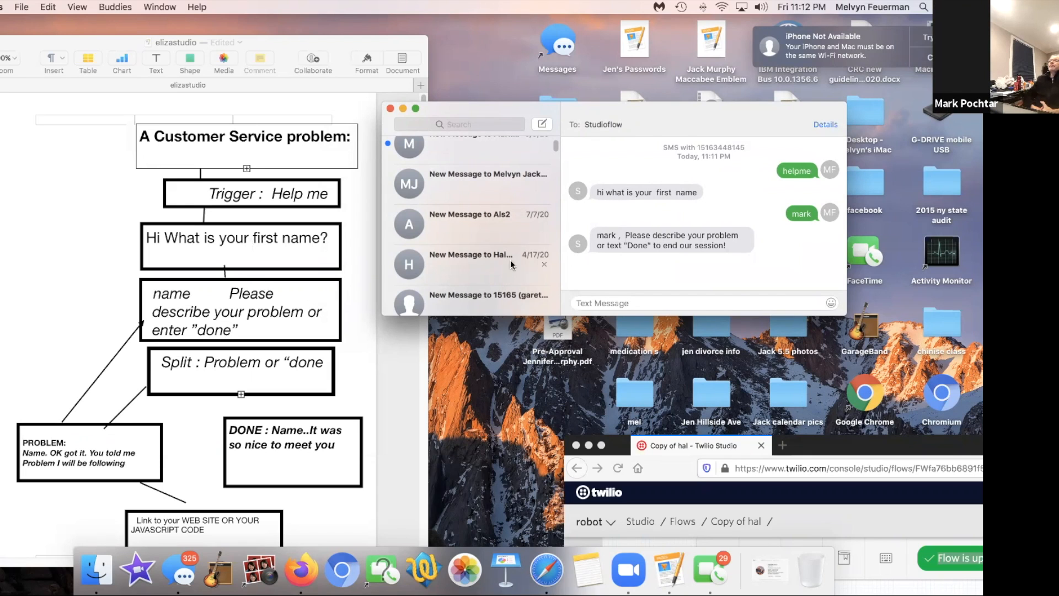
Bring the Twilio Studio browser window forward over the document and enlarge it to show the flow's split, Solution and done widgets
{"action": "left_click_drag", "start_coordinate": [631, 110], "coordinate": [554, 86]}
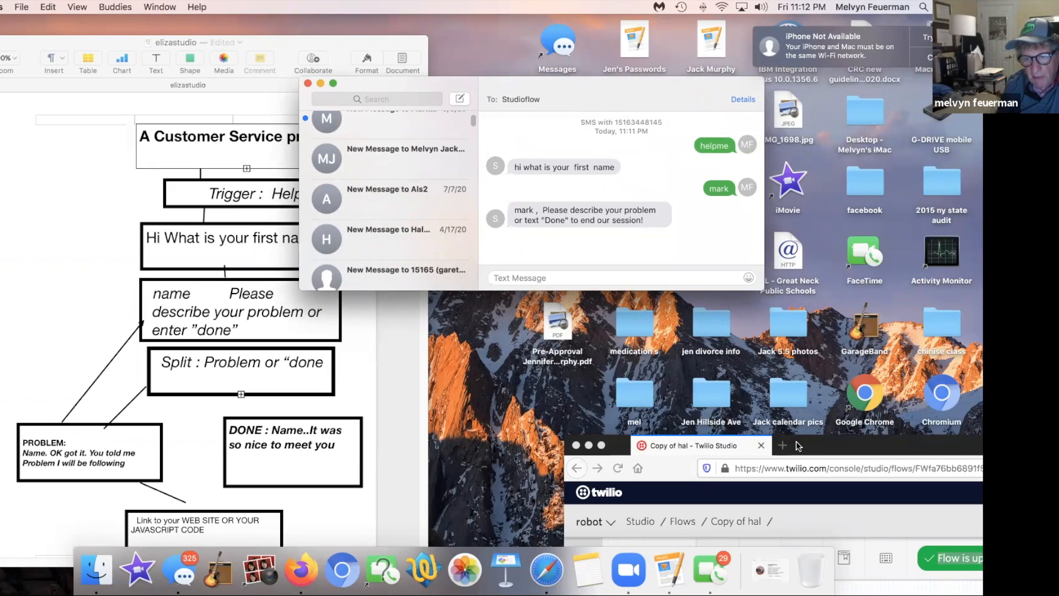
{"action": "left_click_drag", "start_coordinate": [808, 448], "coordinate": [243, 55]}
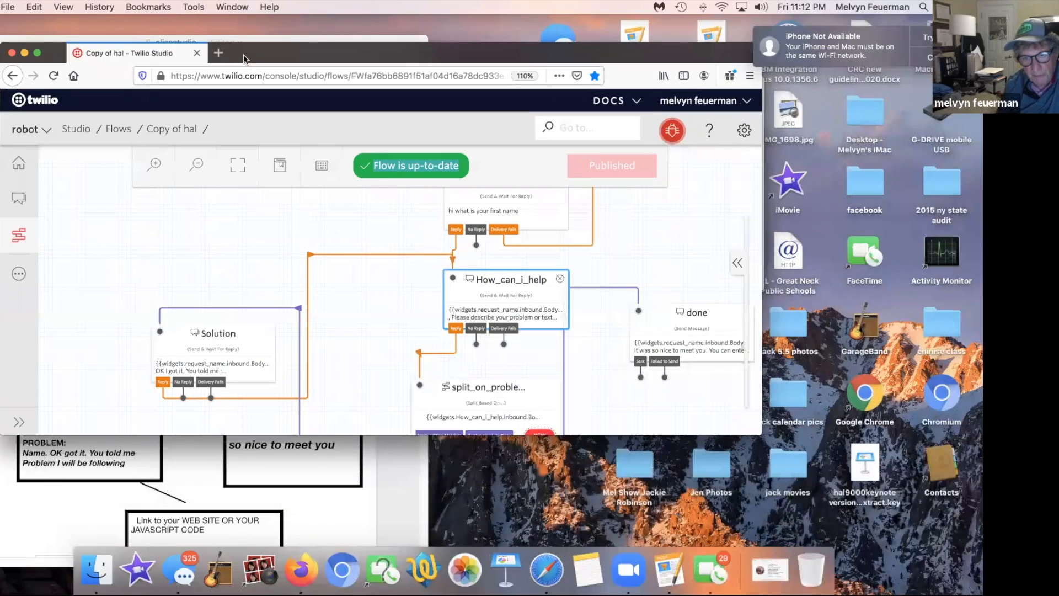
{"action": "left_click_drag", "start_coordinate": [761, 434], "coordinate": [875, 484]}
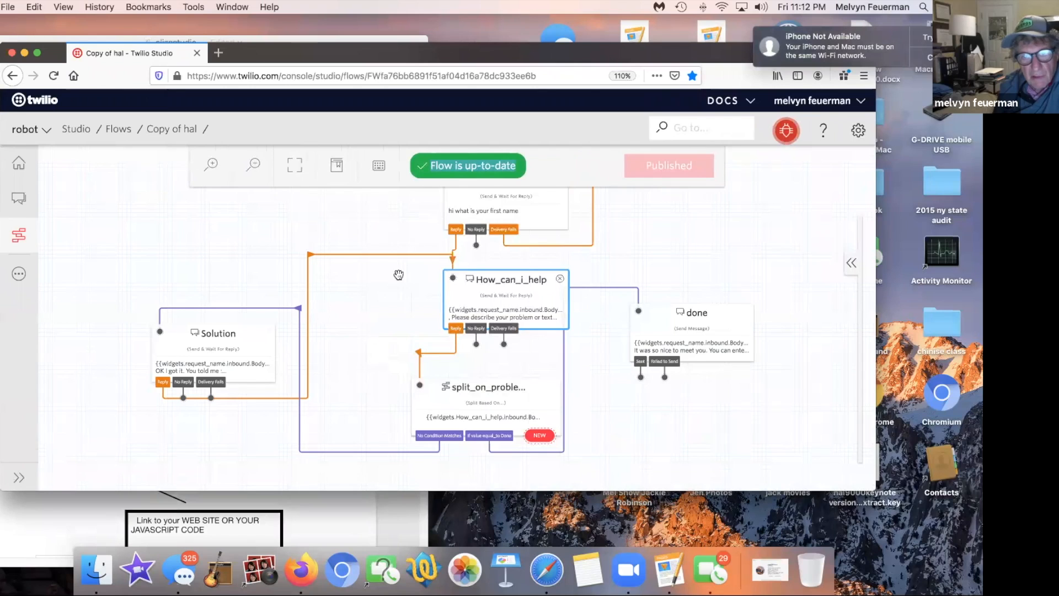
Align the request_name and How_can_i_help widgets by shifting each slightly down and to the right beneath the Trigger
{"action": "left_click", "coordinate": [254, 168]}
{"action": "left_click", "coordinate": [254, 167]}
{"action": "left_click", "coordinate": [255, 167]}
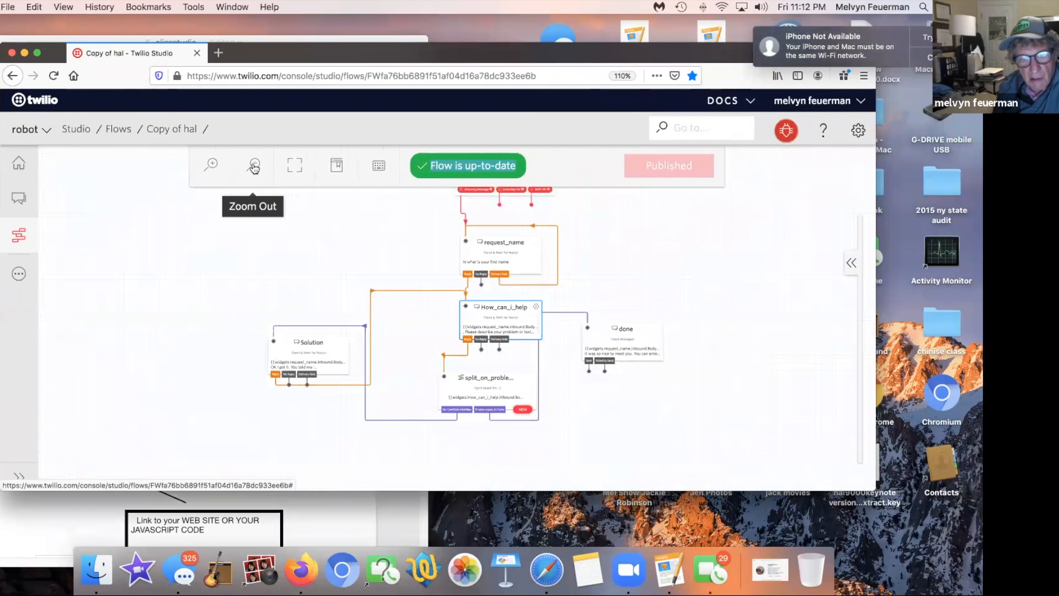
{"action": "left_click", "coordinate": [255, 167]}
{"action": "left_click_drag", "start_coordinate": [476, 267], "coordinate": [481, 268]}
{"action": "left_click_drag", "start_coordinate": [481, 312], "coordinate": [494, 328]}
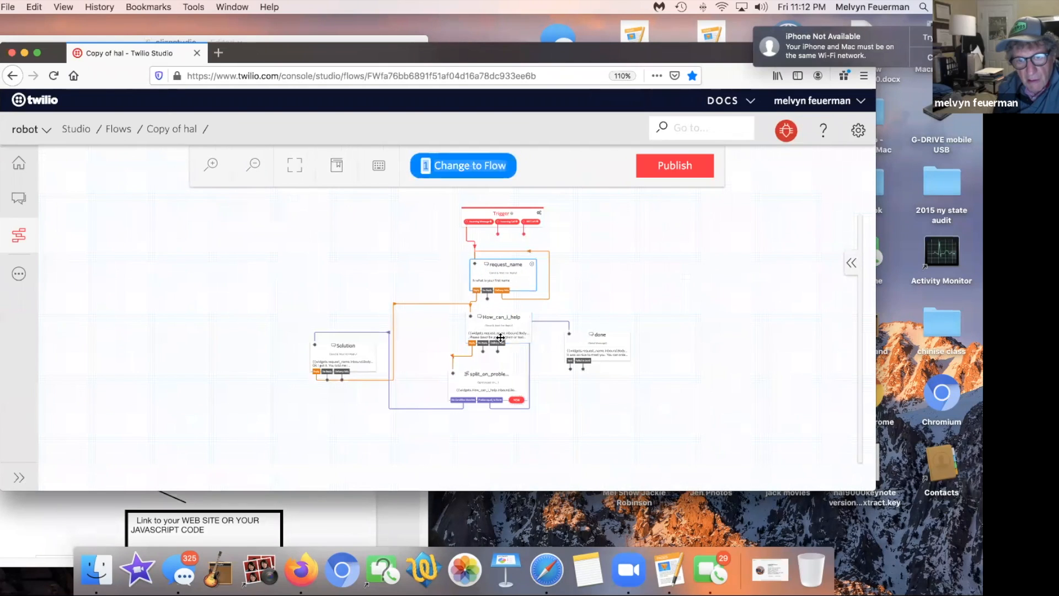
Spread the flow out, placing split_on_problem well below How_can_i_help, Solution farther left and done farther right
{"action": "left_click_drag", "start_coordinate": [612, 346], "coordinate": [642, 356]}
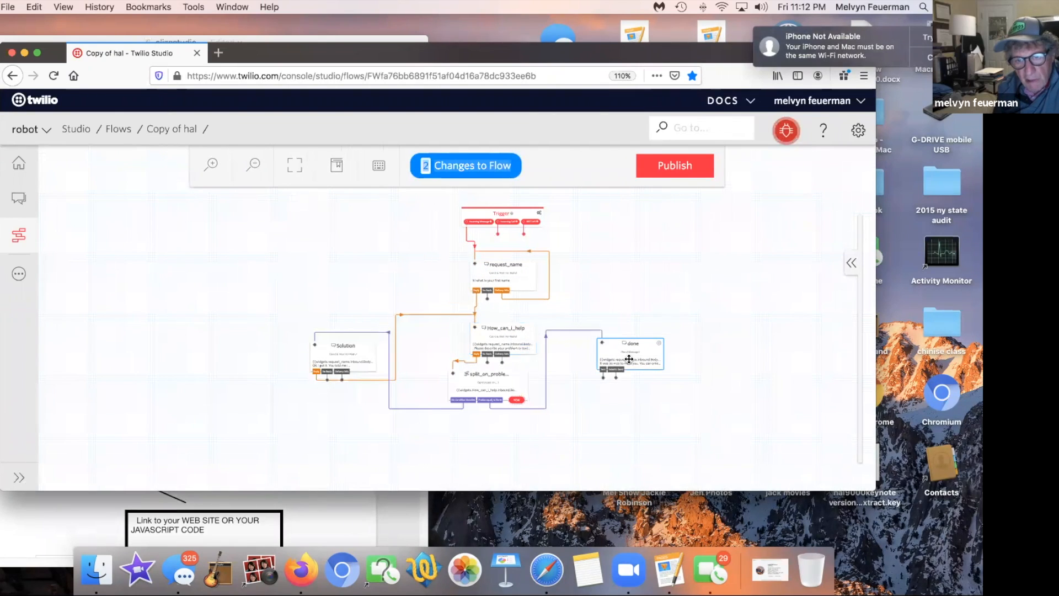
{"action": "left_click_drag", "start_coordinate": [515, 391], "coordinate": [539, 435]}
{"action": "left_click_drag", "start_coordinate": [309, 351], "coordinate": [256, 363]}
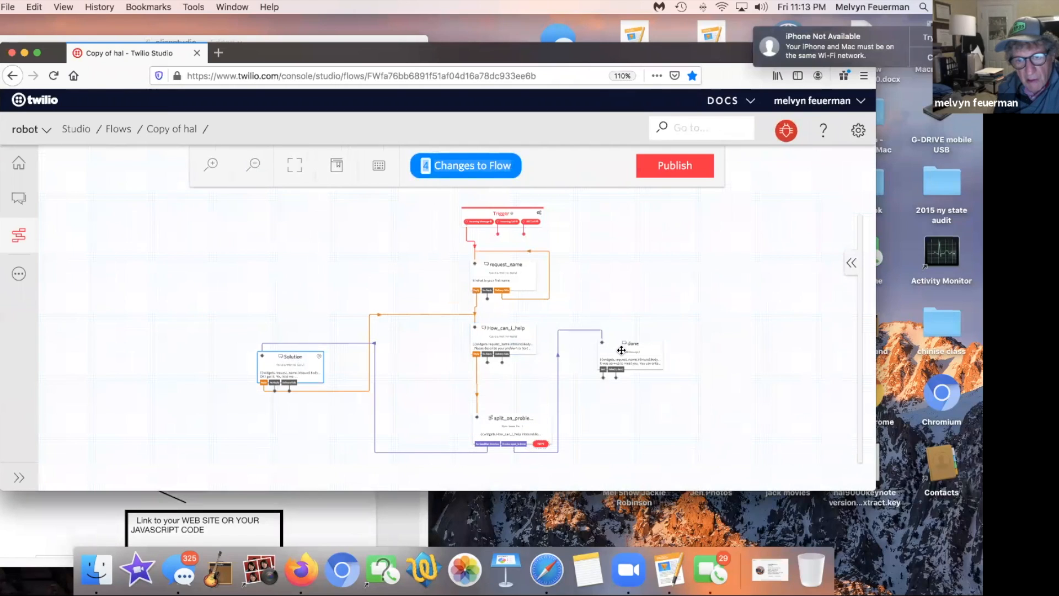
{"action": "left_click_drag", "start_coordinate": [620, 349], "coordinate": [641, 354]}
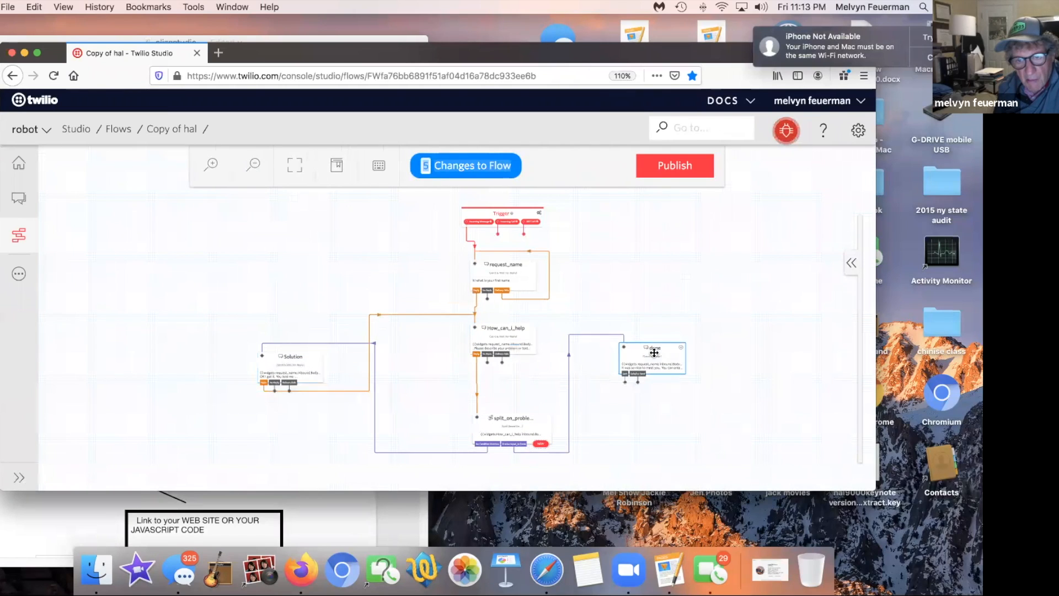
Lower the request_name widget until it sits directly on top of the How_can_i_help widget's upper edge
{"action": "left_click", "coordinate": [214, 169]}
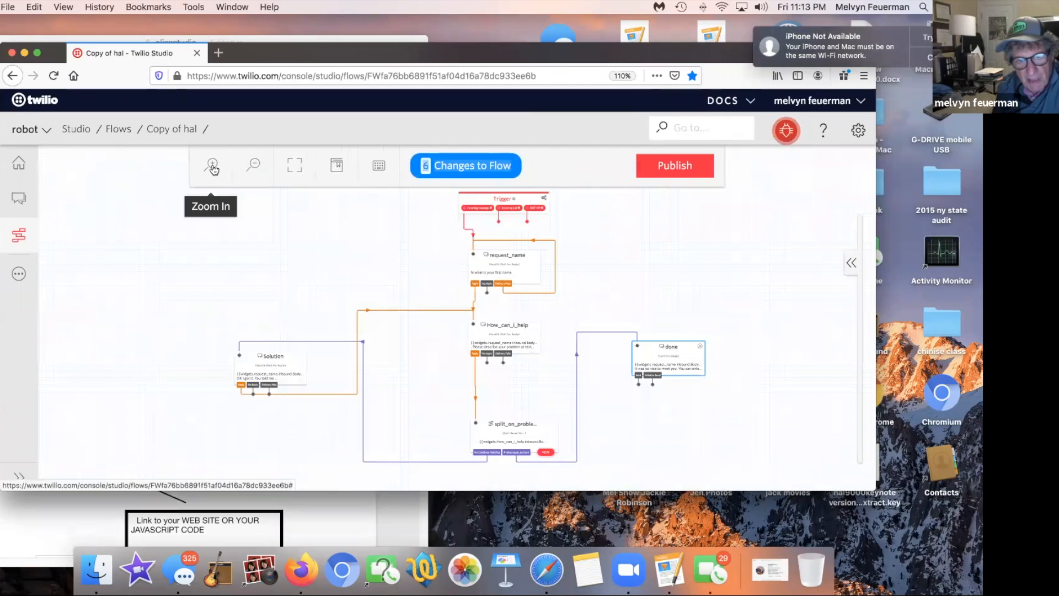
{"action": "left_click", "coordinate": [214, 170]}
{"action": "left_click", "coordinate": [506, 259]}
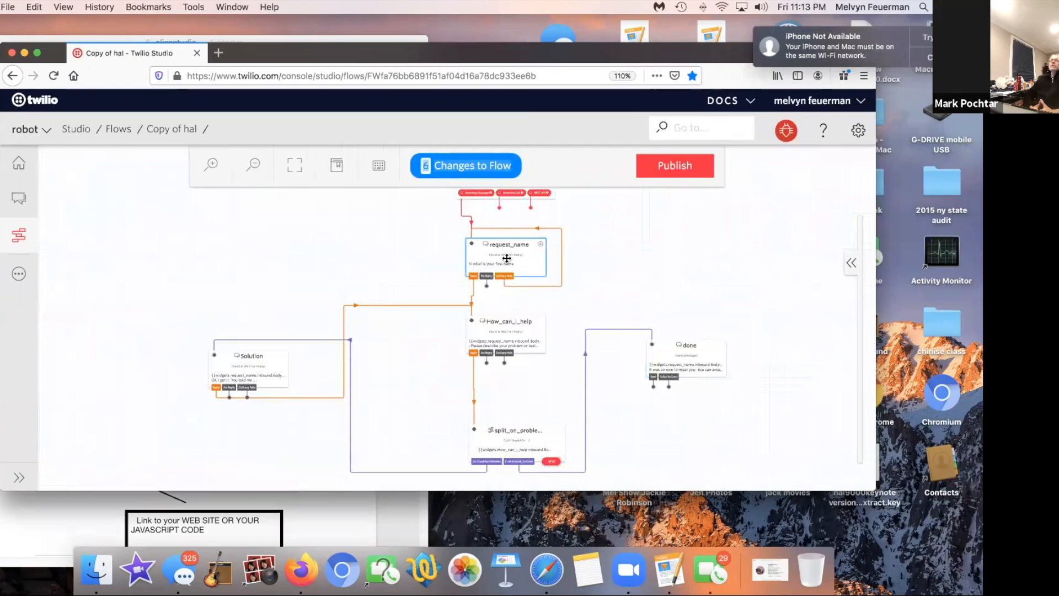
{"action": "left_click_drag", "start_coordinate": [507, 259], "coordinate": [509, 274]}
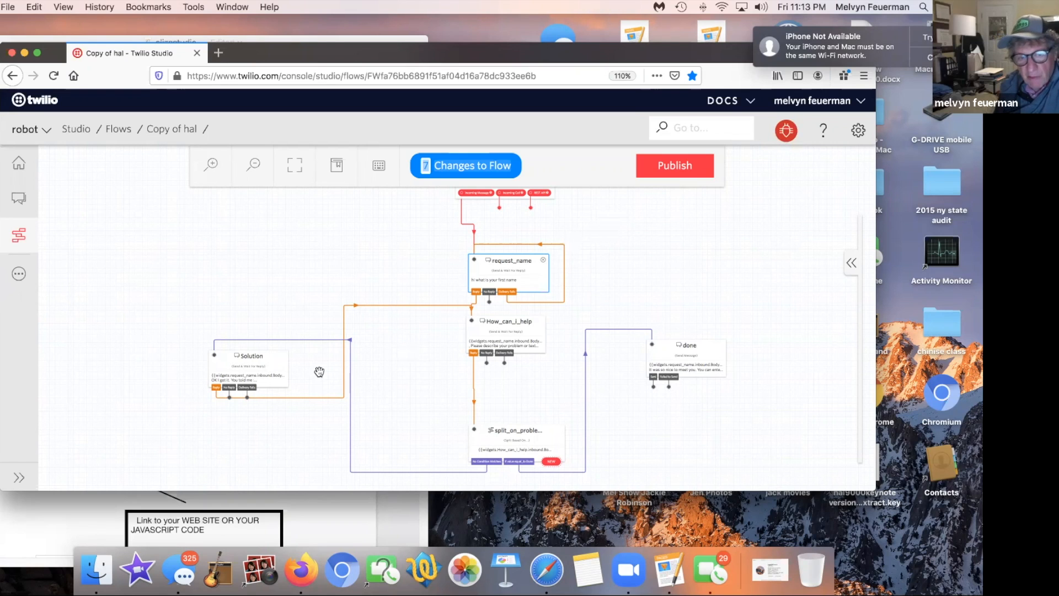
{"action": "left_click_drag", "start_coordinate": [320, 372], "coordinate": [347, 371]}
{"action": "scroll", "coordinate": [286, 387], "scroll_direction": "right", "scroll_amount": 3}
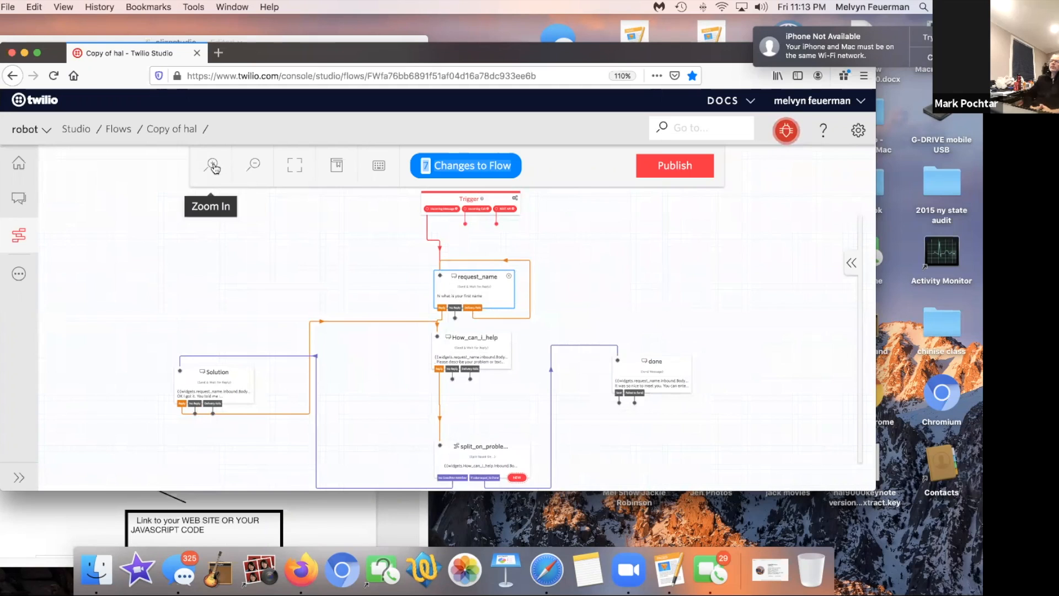
{"action": "left_click", "coordinate": [212, 165]}
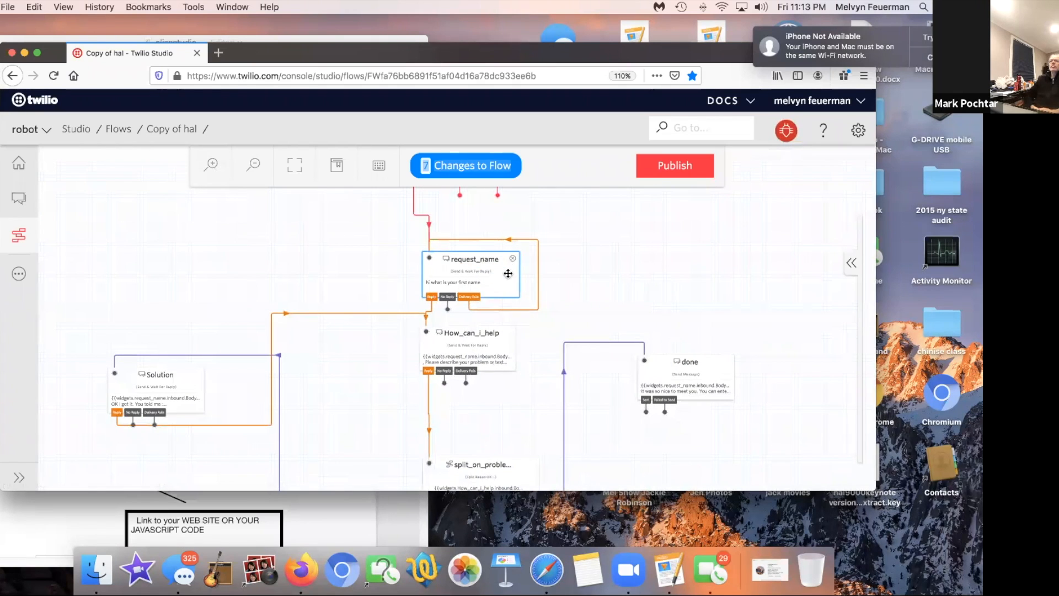
{"action": "left_click_drag", "start_coordinate": [509, 257], "coordinate": [508, 273]}
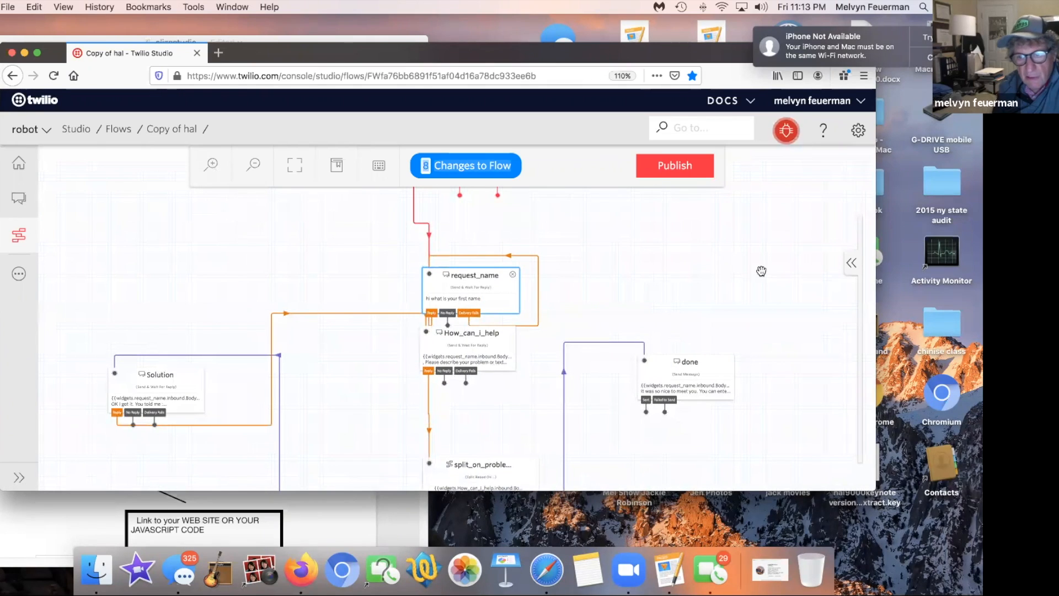
Move the request_name widget up off How_can_i_help, leaving a small gap between the two widgets
{"action": "left_click_drag", "start_coordinate": [165, 53], "coordinate": [180, 27]}
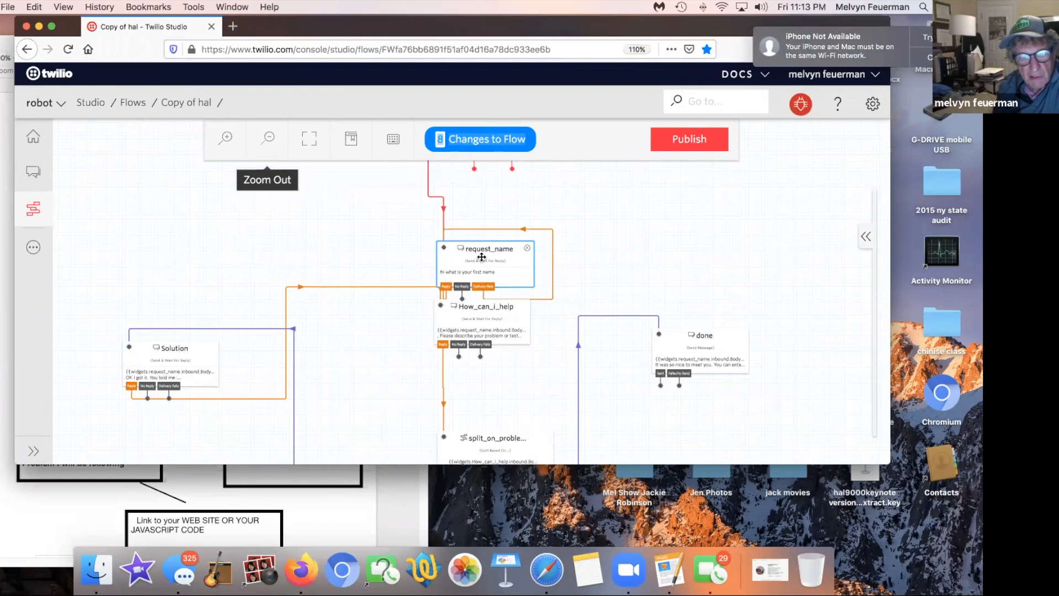
{"action": "left_click_drag", "start_coordinate": [471, 248], "coordinate": [480, 220]}
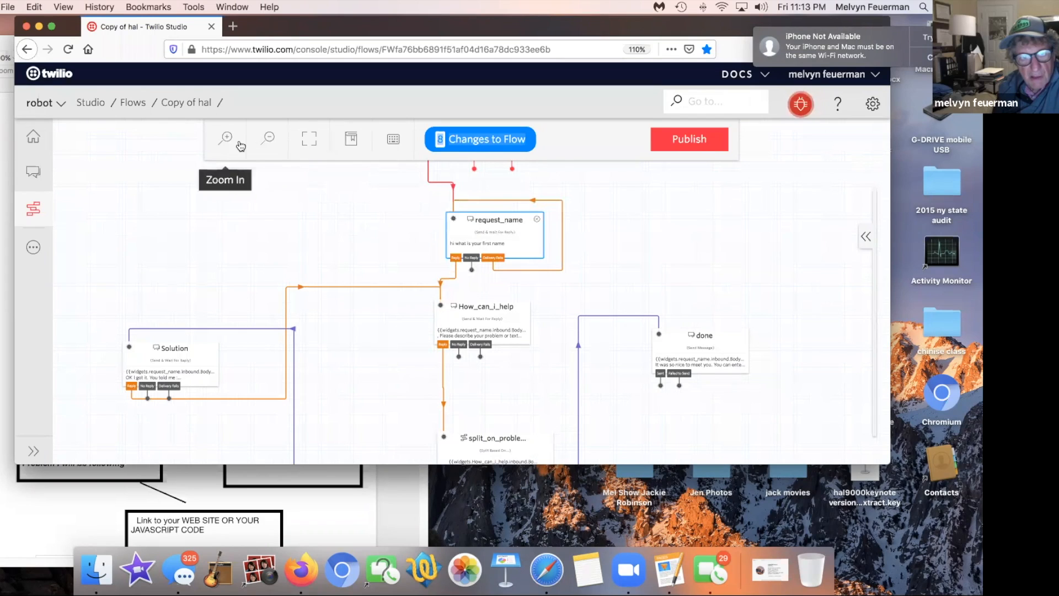
{"action": "left_click", "coordinate": [270, 139]}
{"action": "left_click", "coordinate": [269, 139]}
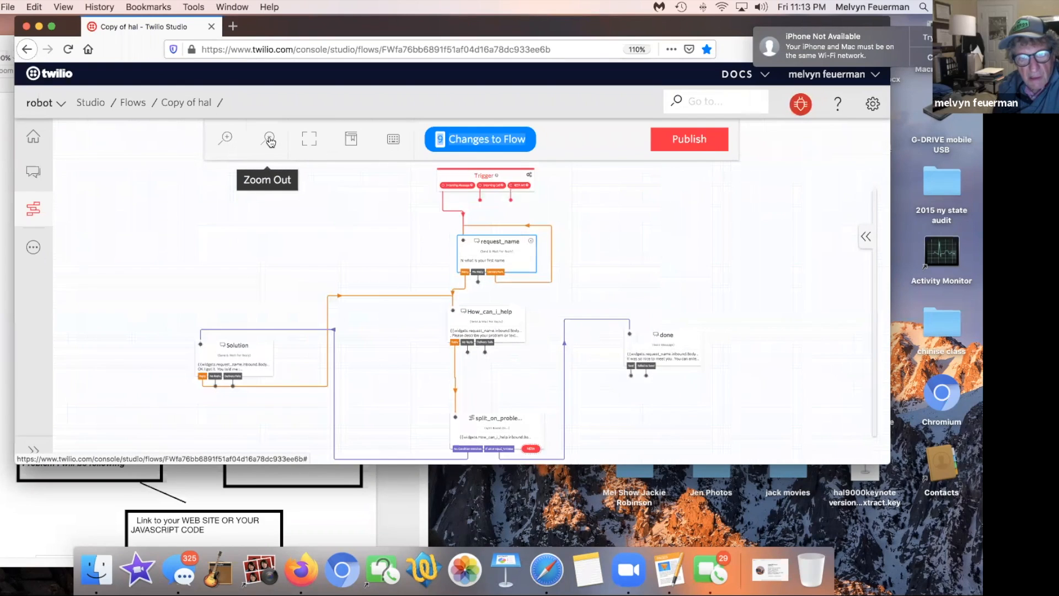
{"action": "left_click", "coordinate": [228, 142]}
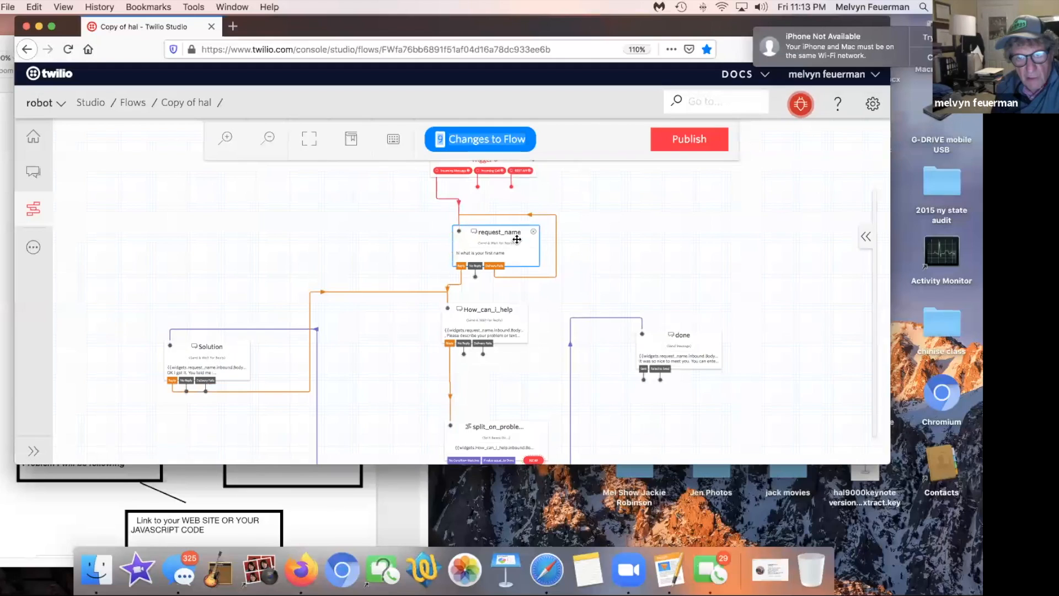
{"action": "left_click_drag", "start_coordinate": [517, 241], "coordinate": [513, 256]}
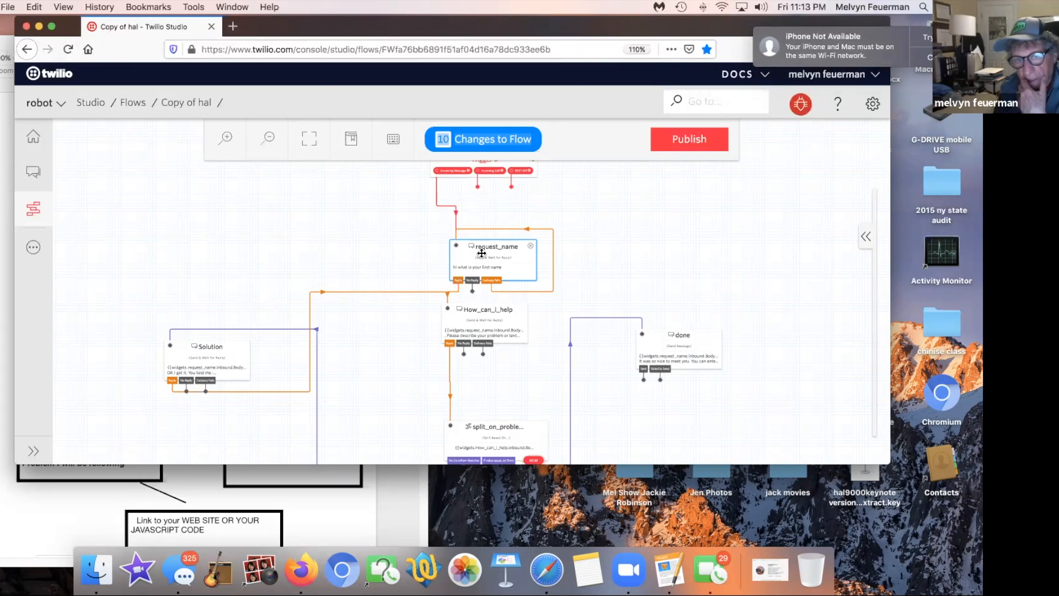
Show the request_name widget's settings, shrink the browser window and rearrange it over the elizastudio flowchart document
{"action": "left_click_drag", "start_coordinate": [293, 26], "coordinate": [221, 25]}
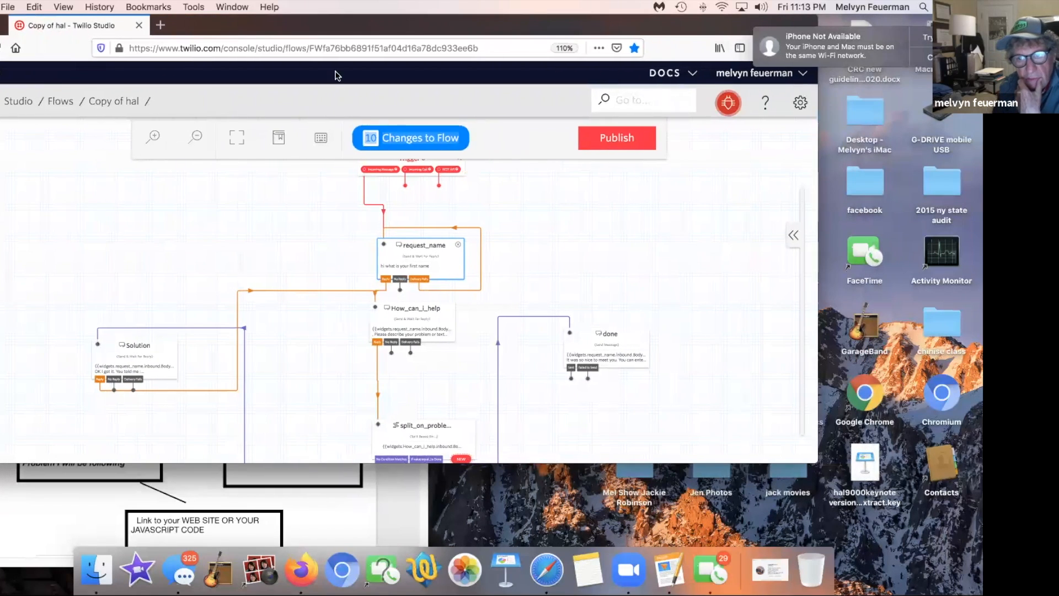
{"action": "left_click", "coordinate": [792, 238]}
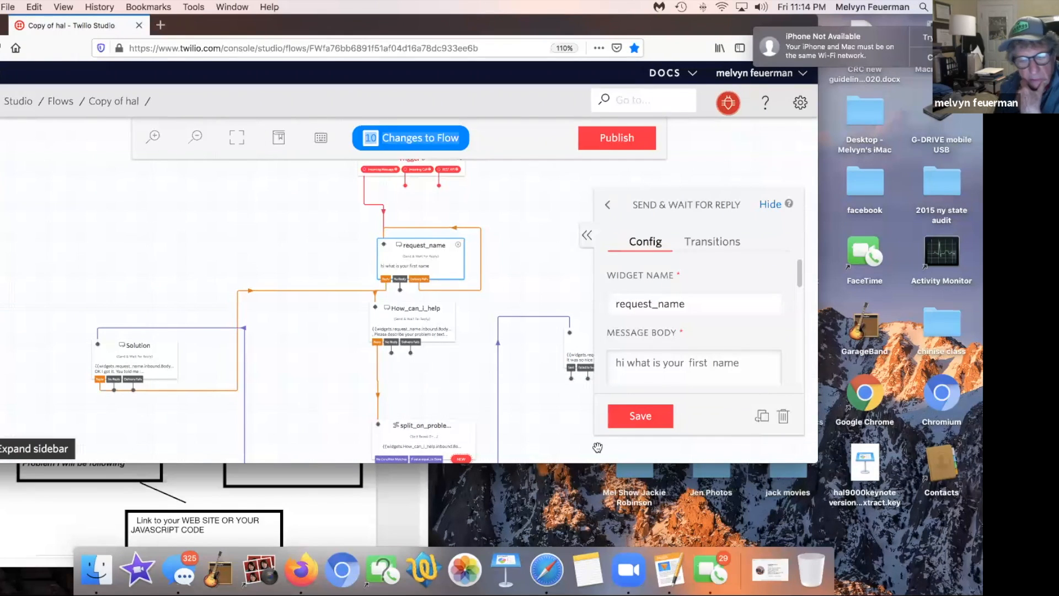
{"action": "left_click_drag", "start_coordinate": [818, 462], "coordinate": [732, 402]}
{"action": "left_click_drag", "start_coordinate": [229, 29], "coordinate": [529, 132]}
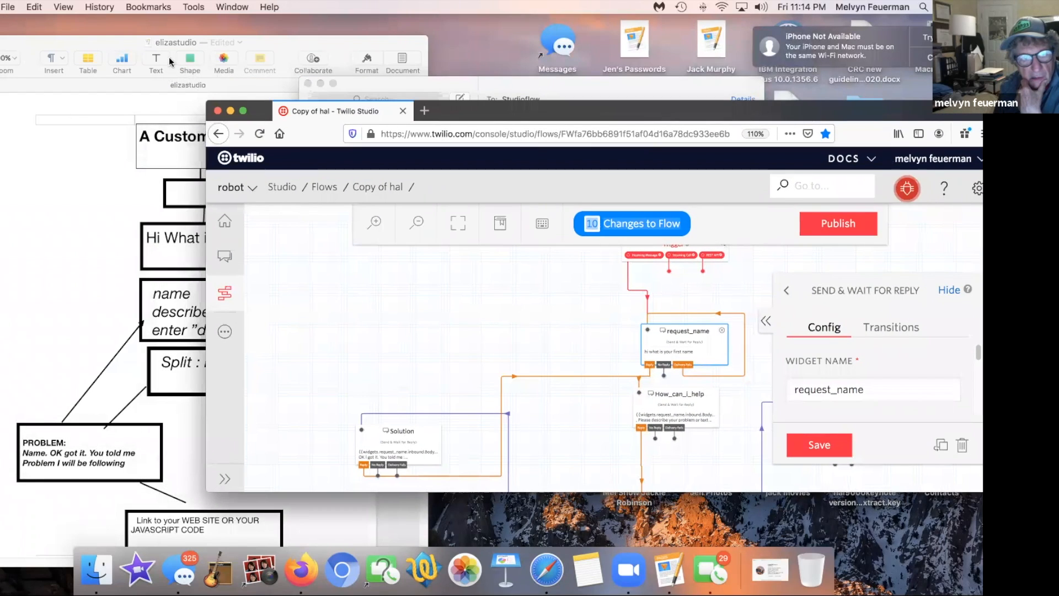
{"action": "left_click_drag", "start_coordinate": [261, 47], "coordinate": [118, 52]}
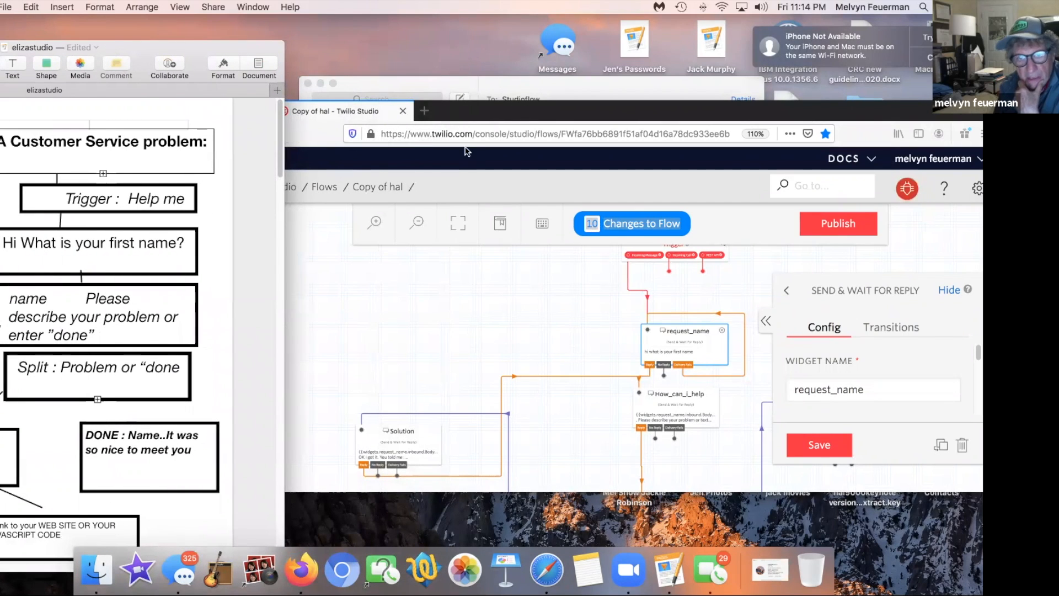
{"action": "left_click_drag", "start_coordinate": [478, 110], "coordinate": [268, 51]}
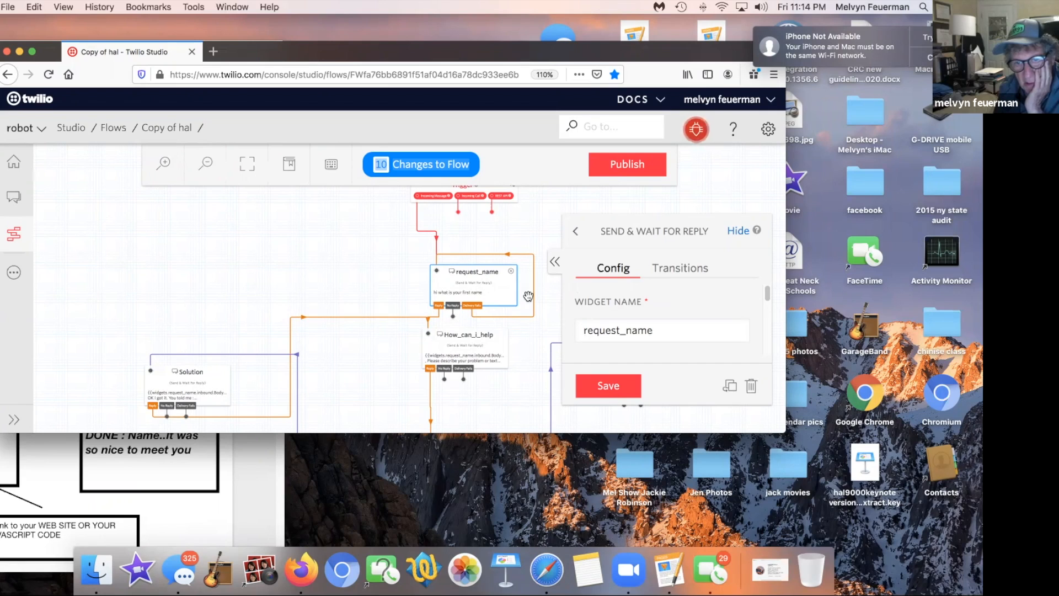
Review the request_name widget's message body and the transition it follows when a reply arrives
{"action": "left_click_drag", "start_coordinate": [762, 293], "coordinate": [763, 301]}
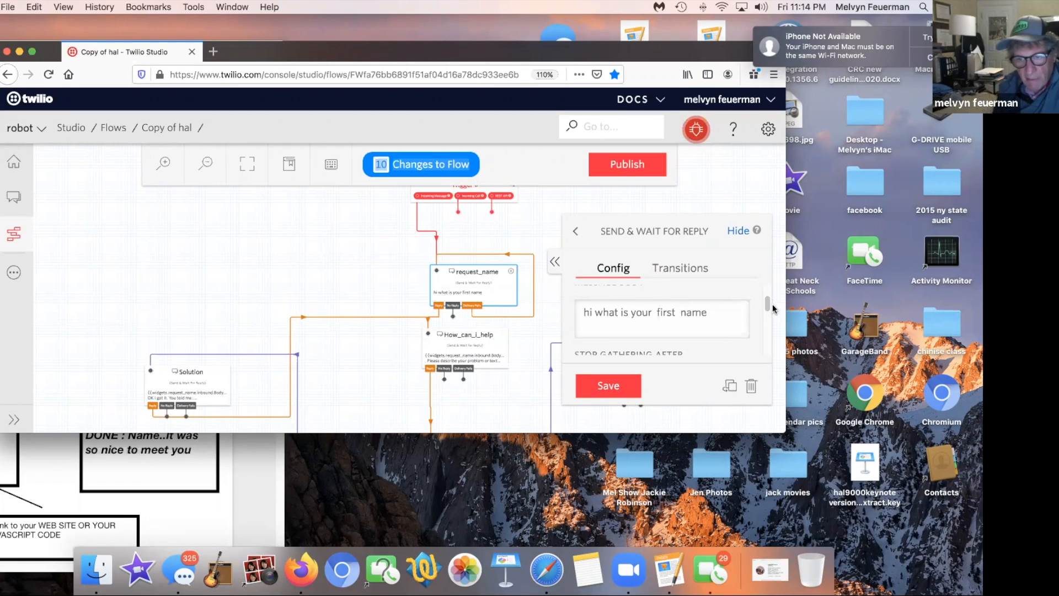
{"action": "mouse_move", "coordinate": [765, 305]}
{"action": "left_mouse_down"}
{"action": "mouse_move", "coordinate": [766, 336]}
{"action": "mouse_move", "coordinate": [766, 292]}
{"action": "left_mouse_up"}
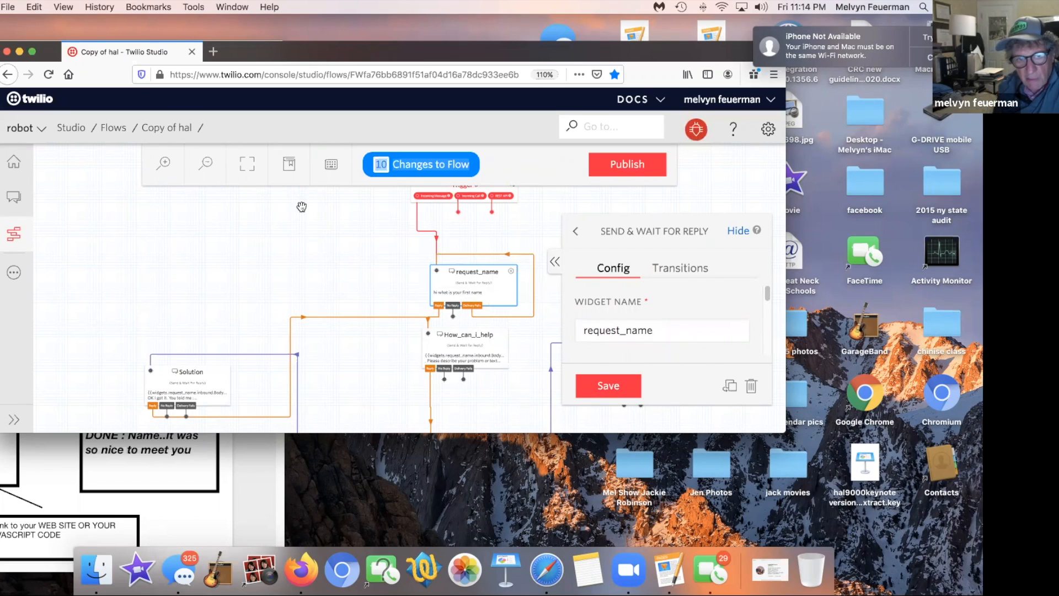
{"action": "left_click", "coordinate": [165, 166]}
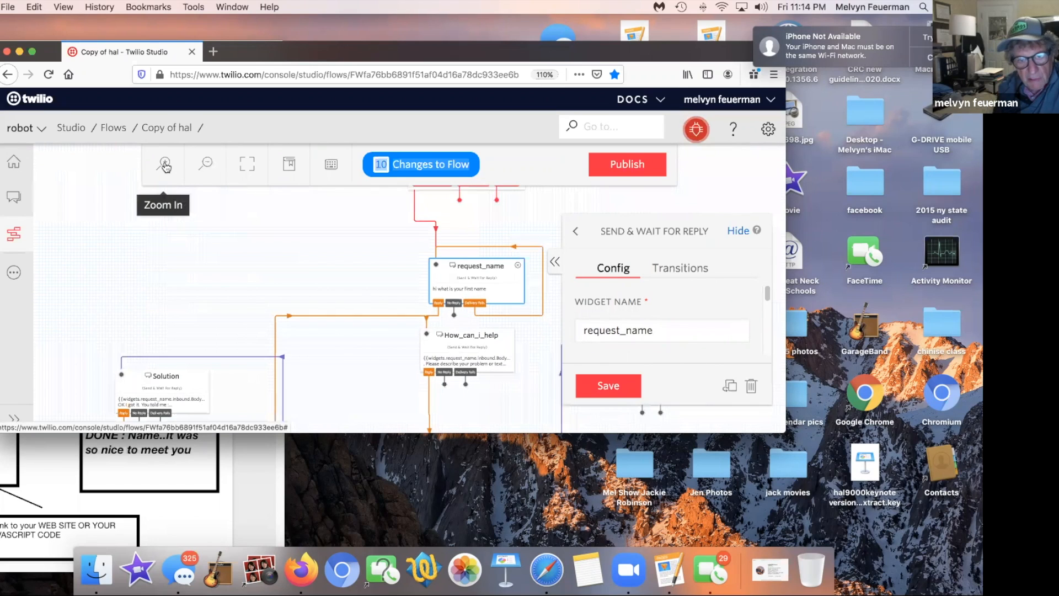
{"action": "left_click", "coordinate": [165, 166]}
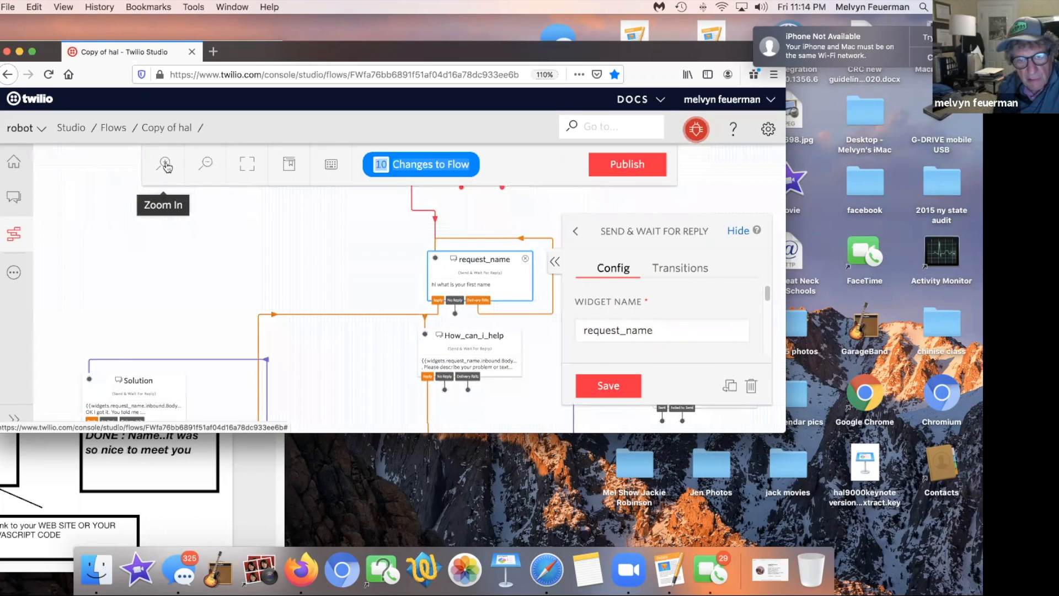
{"action": "left_click", "coordinate": [678, 270]}
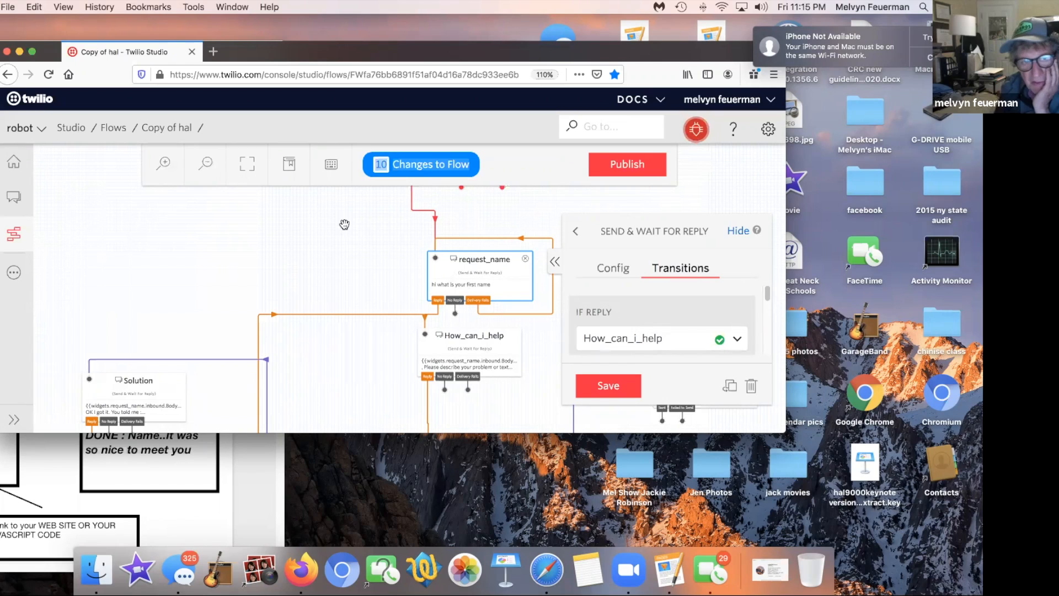
{"action": "left_click", "coordinate": [165, 165]}
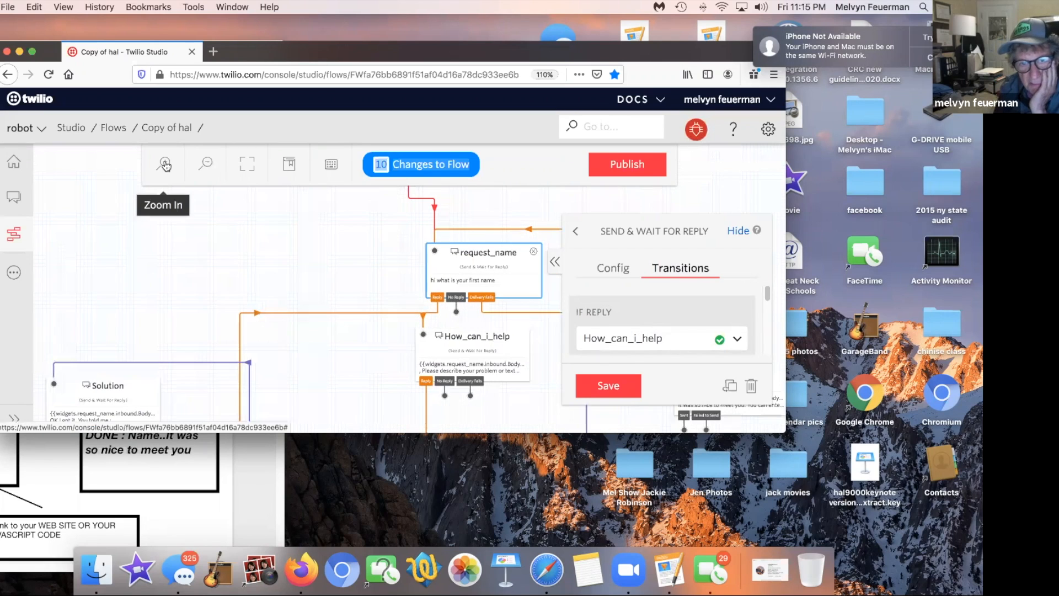
{"action": "left_click", "coordinate": [165, 164]}
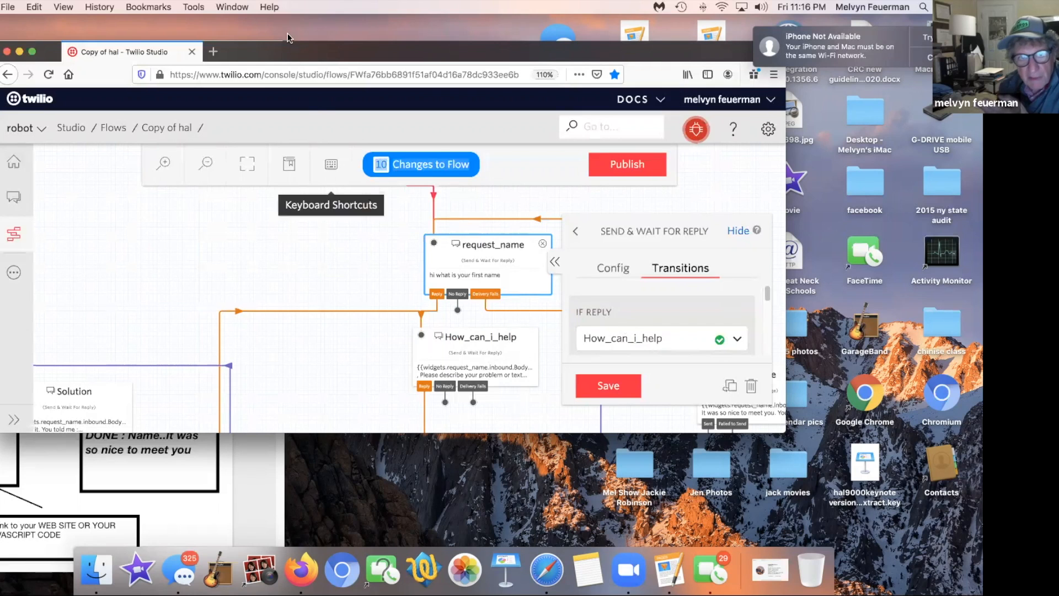
{"action": "mouse_move", "coordinate": [307, 48]}
{"action": "left_mouse_down"}
{"action": "mouse_move", "coordinate": [332, 300]}
{"action": "mouse_move", "coordinate": [390, 383]}
{"action": "mouse_move", "coordinate": [397, 301]}
{"action": "mouse_move", "coordinate": [439, 258]}
{"action": "mouse_move", "coordinate": [507, 245]}
{"action": "mouse_move", "coordinate": [427, 215]}
{"action": "mouse_move", "coordinate": [302, 44]}
{"action": "left_mouse_up"}
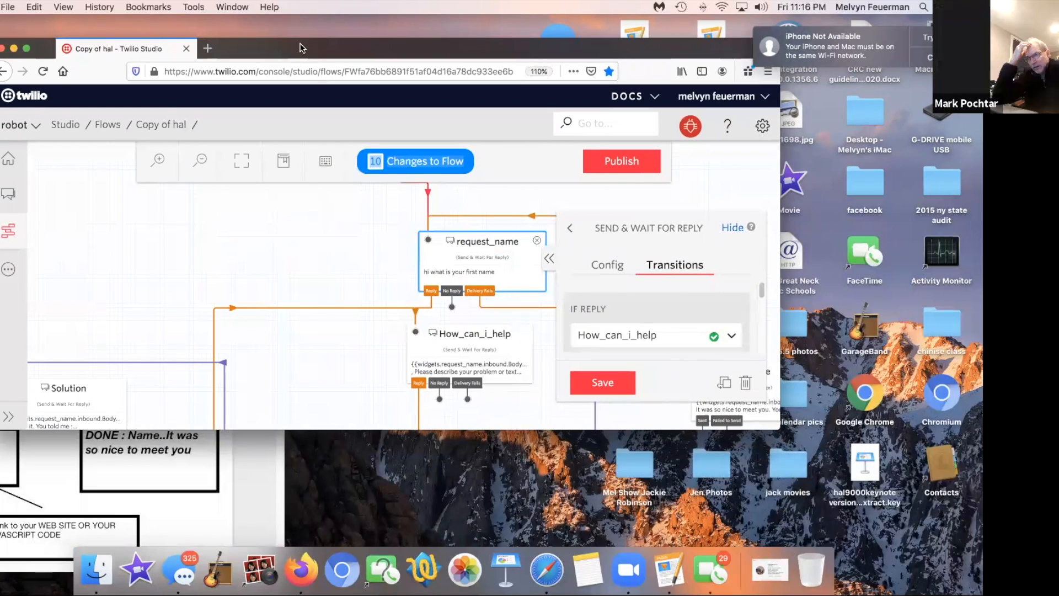
Open the How_can_i_help widget's configuration and examine its message body, including the variable that inserts the reply to request_name
{"action": "left_click", "coordinate": [458, 351]}
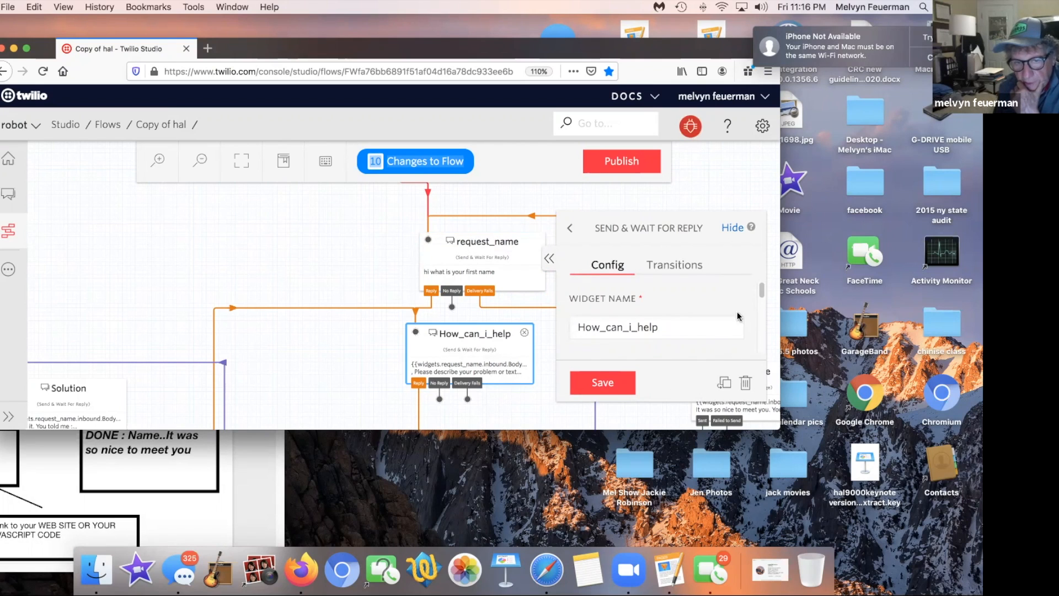
{"action": "left_click_drag", "start_coordinate": [761, 291], "coordinate": [759, 298]}
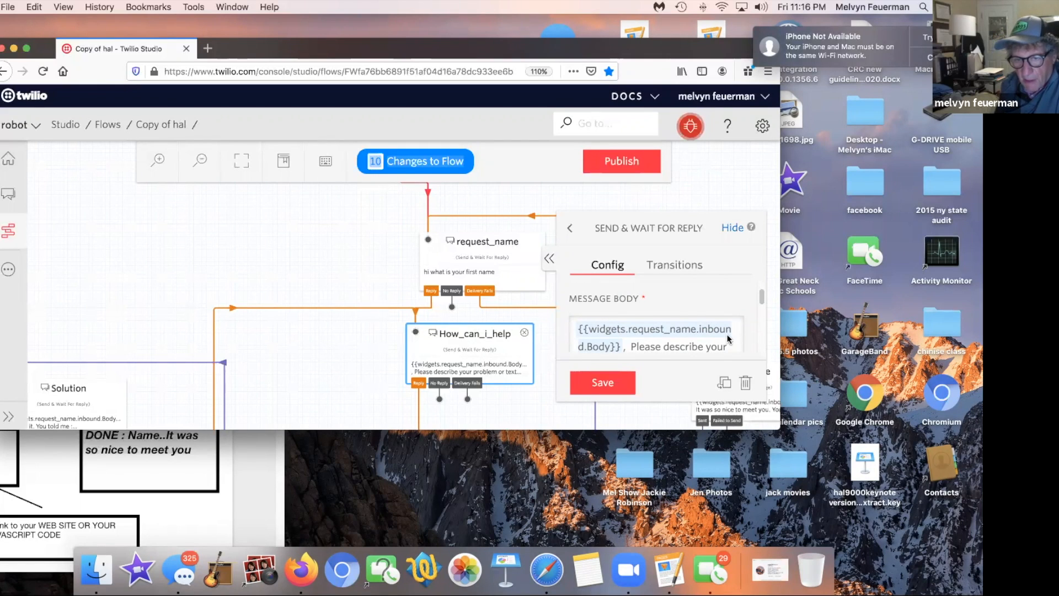
{"action": "scroll", "coordinate": [760, 300], "scroll_direction": "down", "scroll_amount": 2}
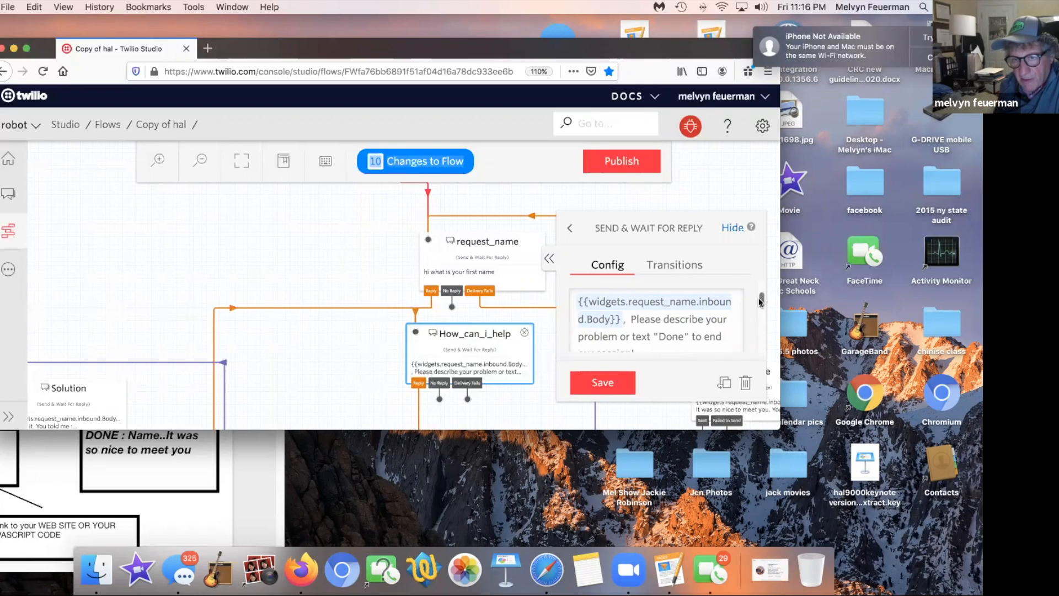
{"action": "left_click_drag", "start_coordinate": [759, 297], "coordinate": [760, 305]}
{"action": "scroll", "coordinate": [750, 303], "scroll_direction": "up", "scroll_amount": 5}
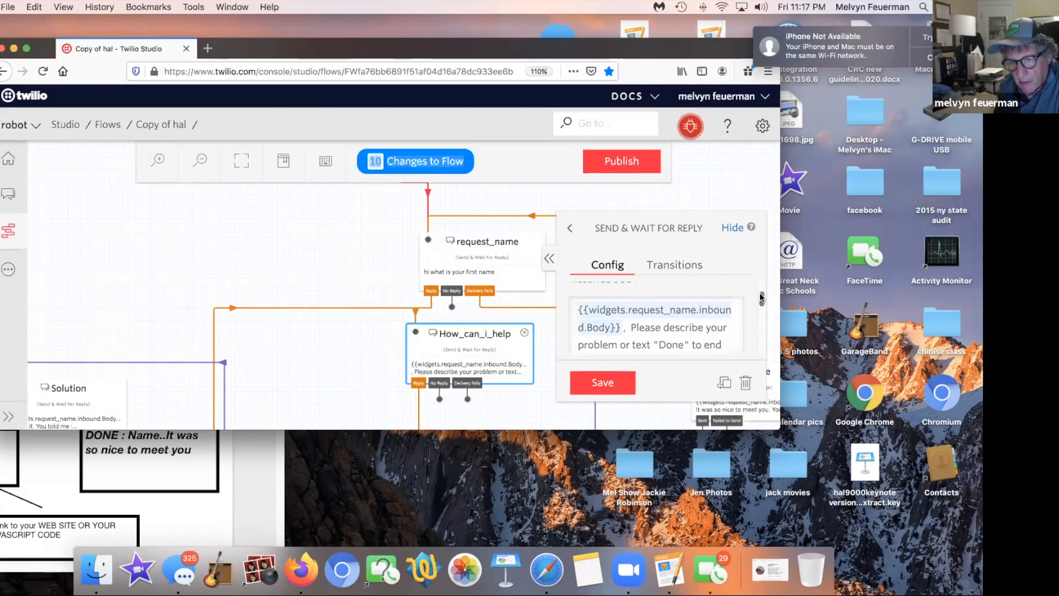
{"action": "scroll", "coordinate": [761, 298], "scroll_direction": "down", "scroll_amount": 1}
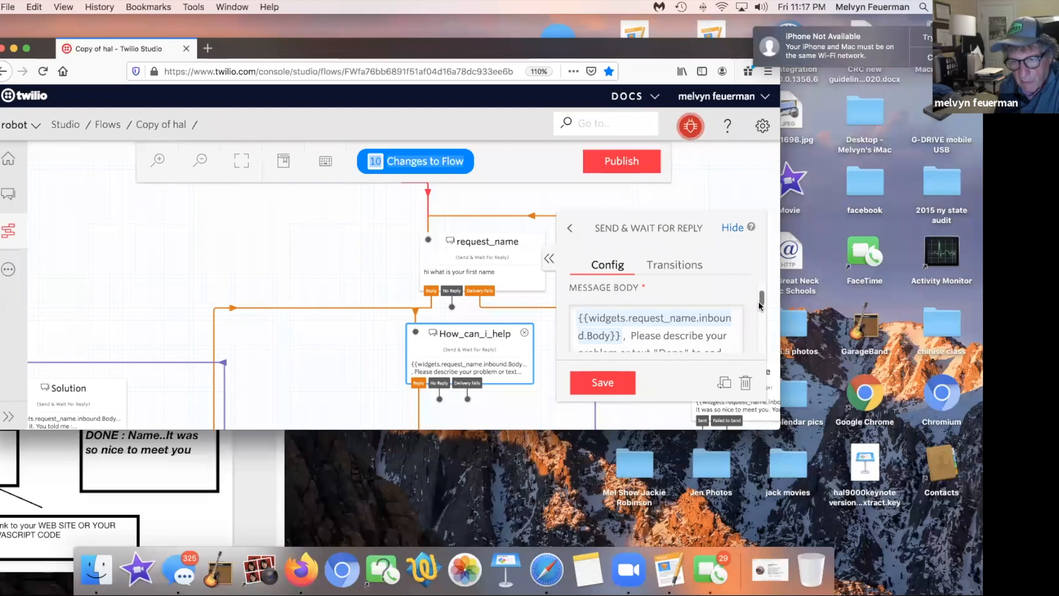
{"action": "left_click_drag", "start_coordinate": [761, 302], "coordinate": [760, 301]}
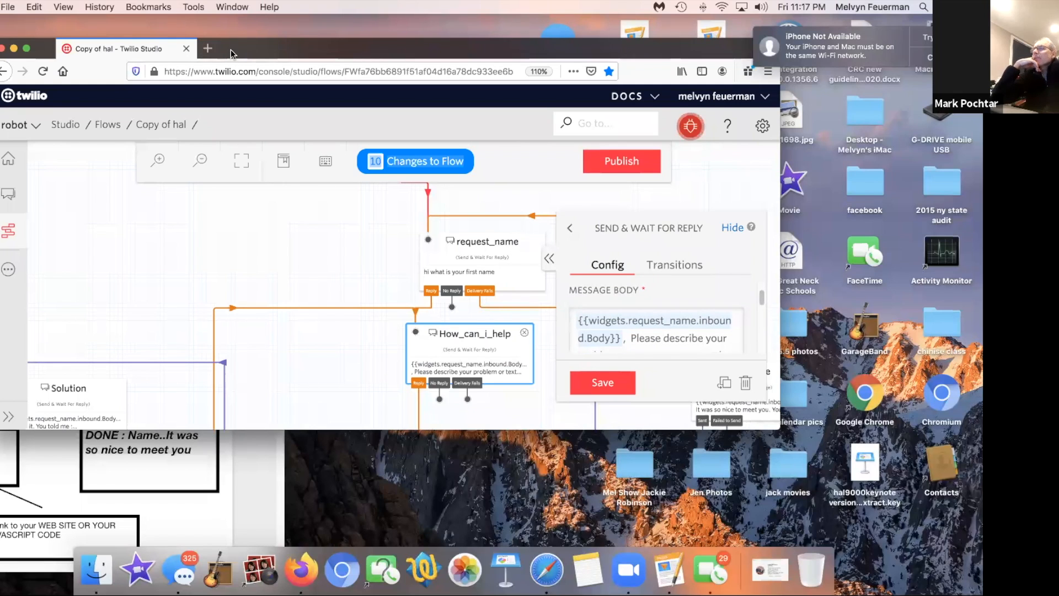
Compare the Studioflow text conversation behind the browser window with the How_can_i_help widget's message body and name
{"action": "left_click_drag", "start_coordinate": [231, 55], "coordinate": [266, 290]}
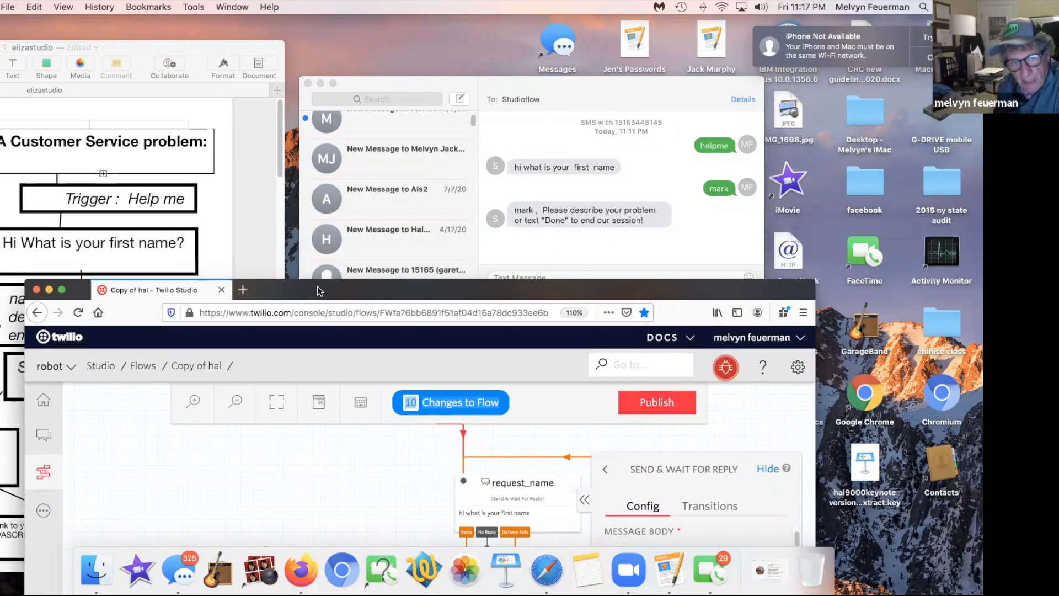
{"action": "left_click_drag", "start_coordinate": [306, 291], "coordinate": [243, 29]}
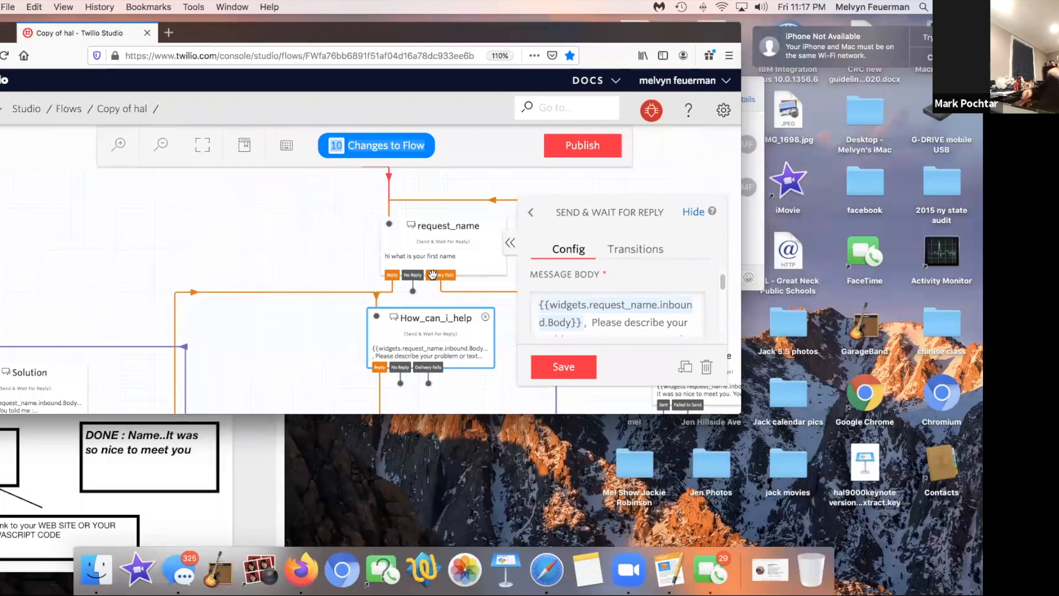
{"action": "left_click_drag", "start_coordinate": [721, 280], "coordinate": [721, 284]}
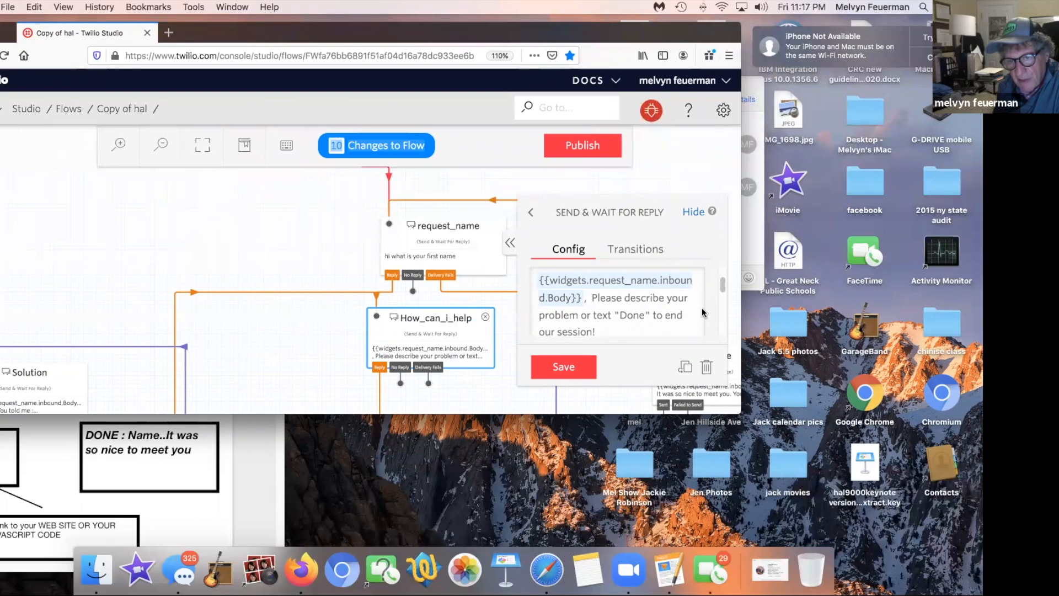
{"action": "left_click_drag", "start_coordinate": [722, 284], "coordinate": [722, 285]}
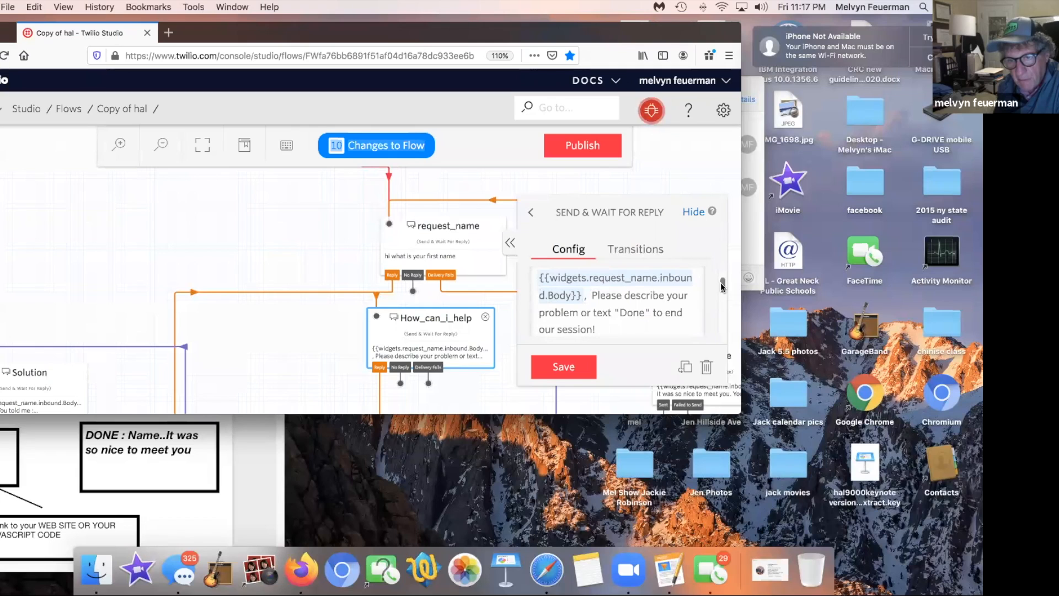
{"action": "scroll", "coordinate": [721, 286], "scroll_direction": "up", "scroll_amount": 3}
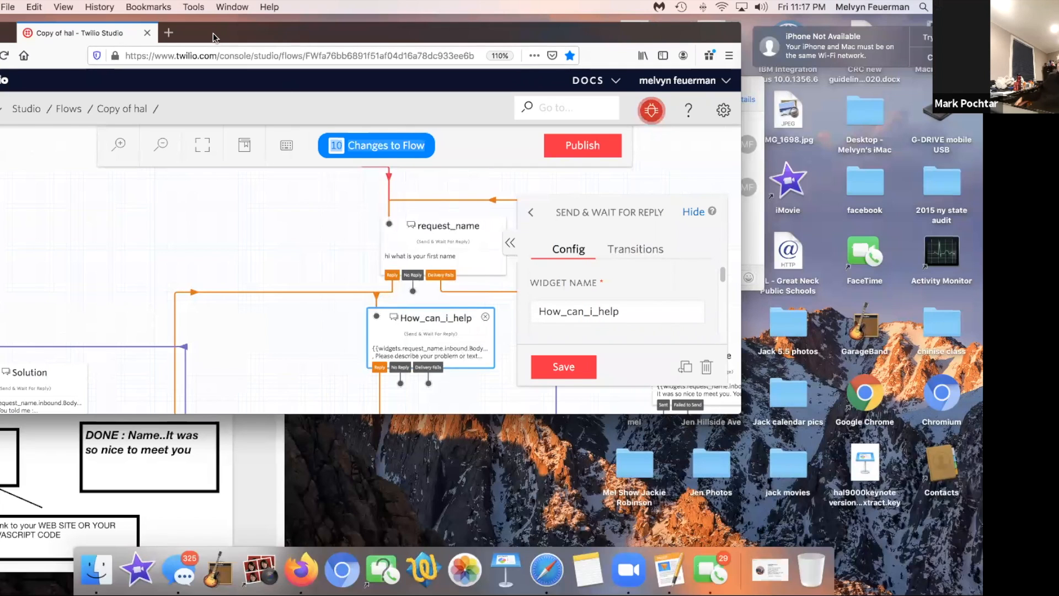
Uncover the Studioflow text conversation again by moving the browser window down, and return the window over it
{"action": "left_click_drag", "start_coordinate": [213, 34], "coordinate": [243, 245]}
{"action": "left_click_drag", "start_coordinate": [254, 284], "coordinate": [257, 300]}
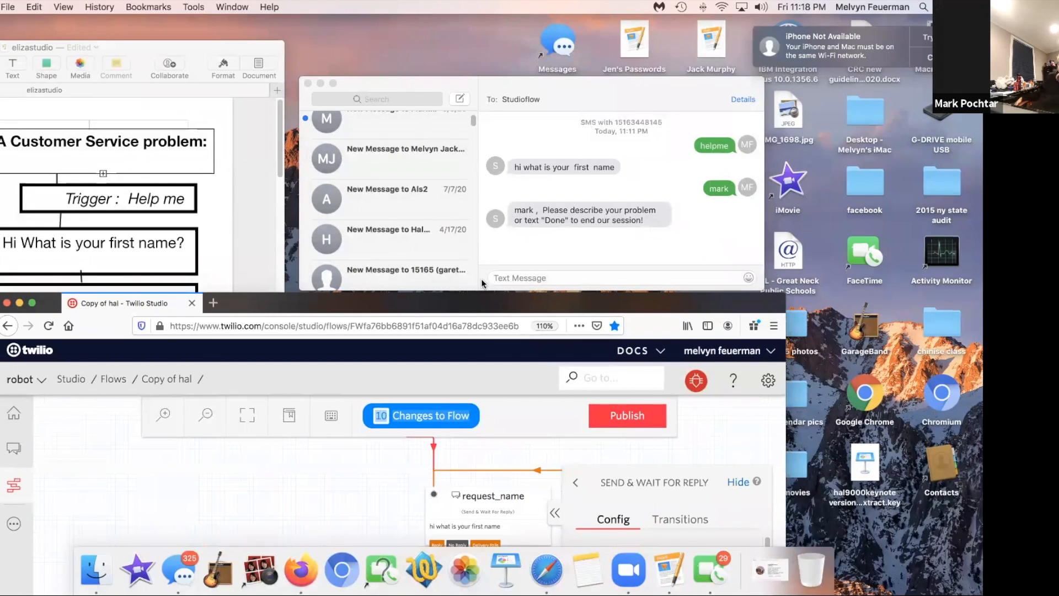
{"action": "left_click_drag", "start_coordinate": [373, 300], "coordinate": [347, 196]}
{"action": "left_click_drag", "start_coordinate": [337, 80], "coordinate": [347, 21]}
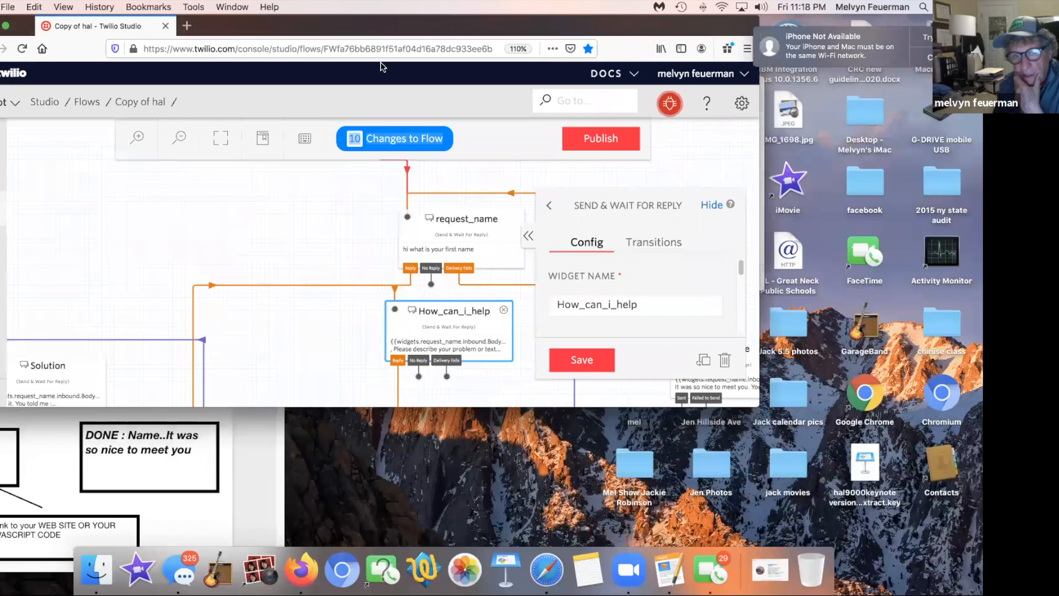
Review How_can_i_help's reply and no-reply transitions and read its message body through to the flow.data variable
{"action": "left_click", "coordinate": [653, 244]}
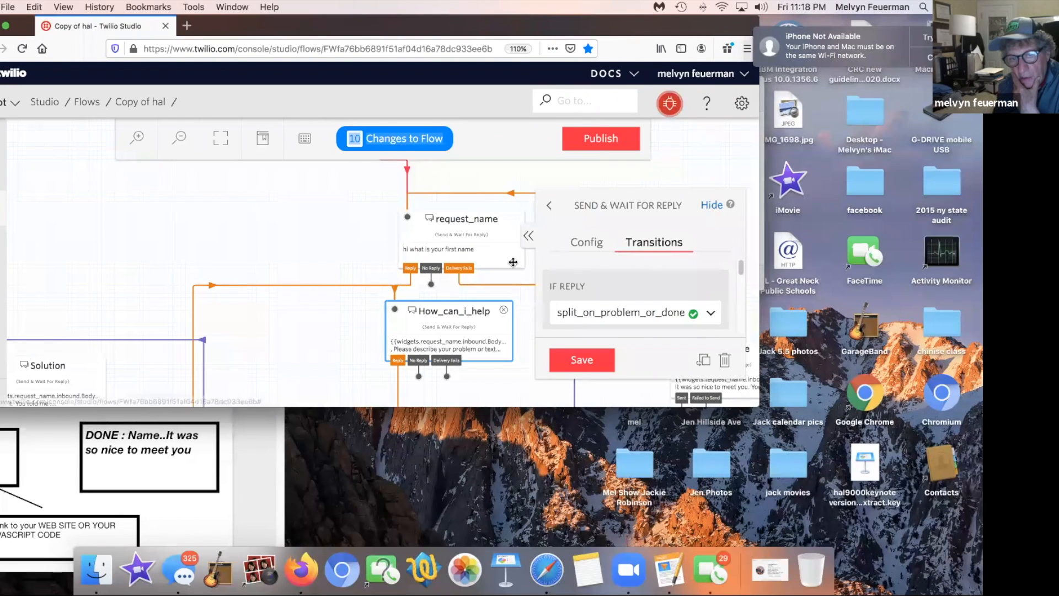
{"action": "left_click", "coordinate": [579, 247]}
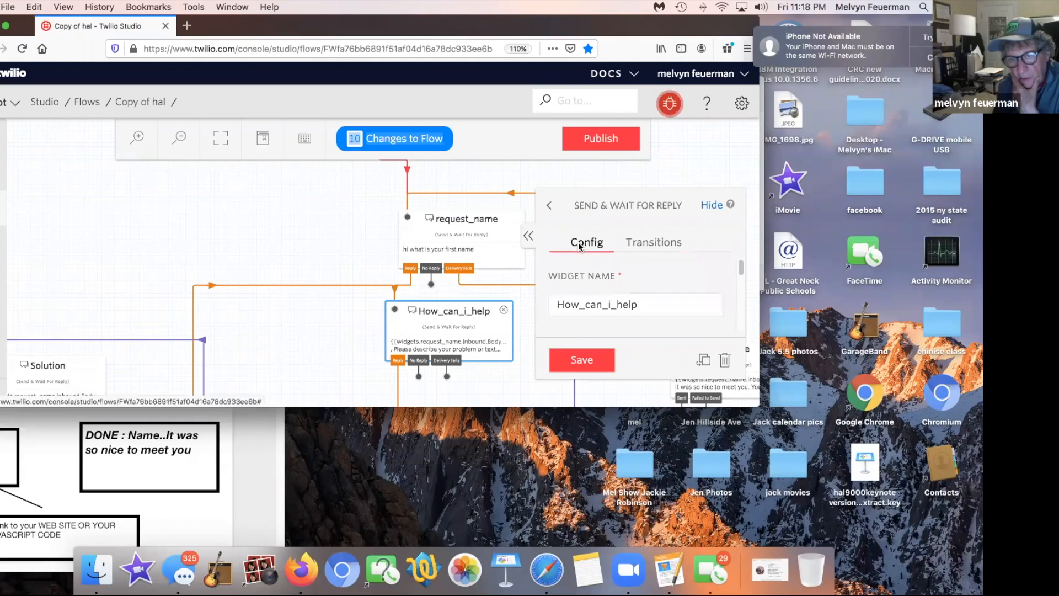
{"action": "left_click_drag", "start_coordinate": [740, 268], "coordinate": [742, 286]}
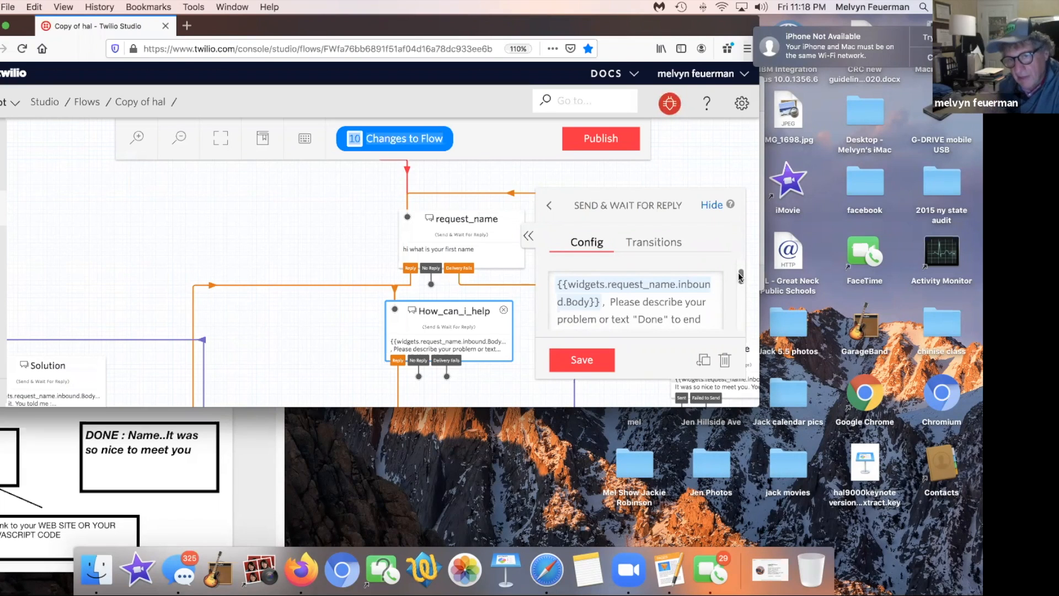
{"action": "left_click_drag", "start_coordinate": [738, 273], "coordinate": [738, 273]}
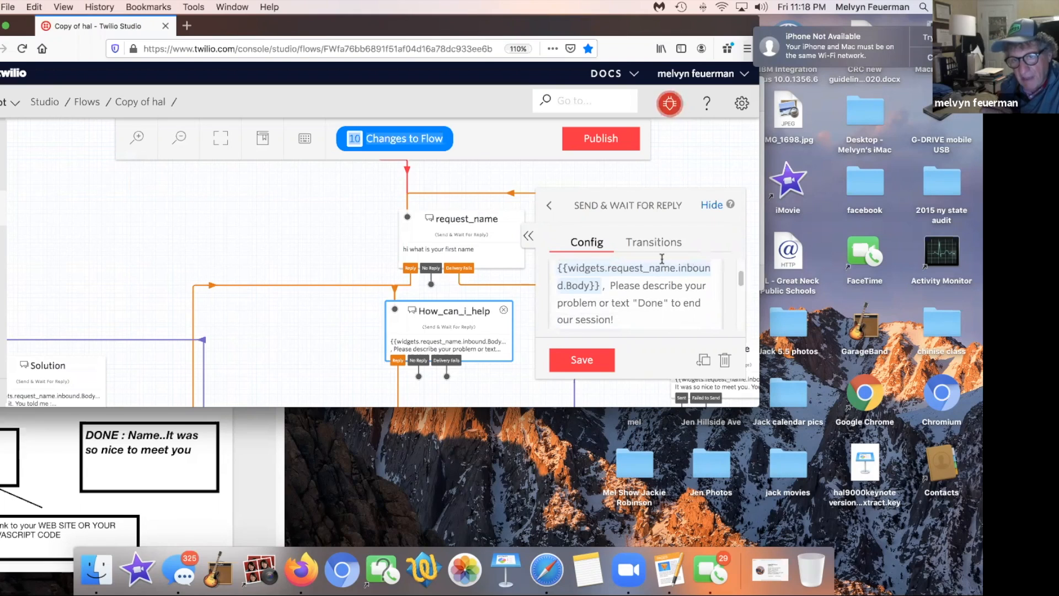
{"action": "mouse_move", "coordinate": [740, 278]}
{"action": "left_mouse_down"}
{"action": "mouse_move", "coordinate": [739, 295]}
{"action": "mouse_move", "coordinate": [741, 277]}
{"action": "left_mouse_up"}
{"action": "scroll", "coordinate": [740, 295], "scroll_direction": "down", "scroll_amount": 2}
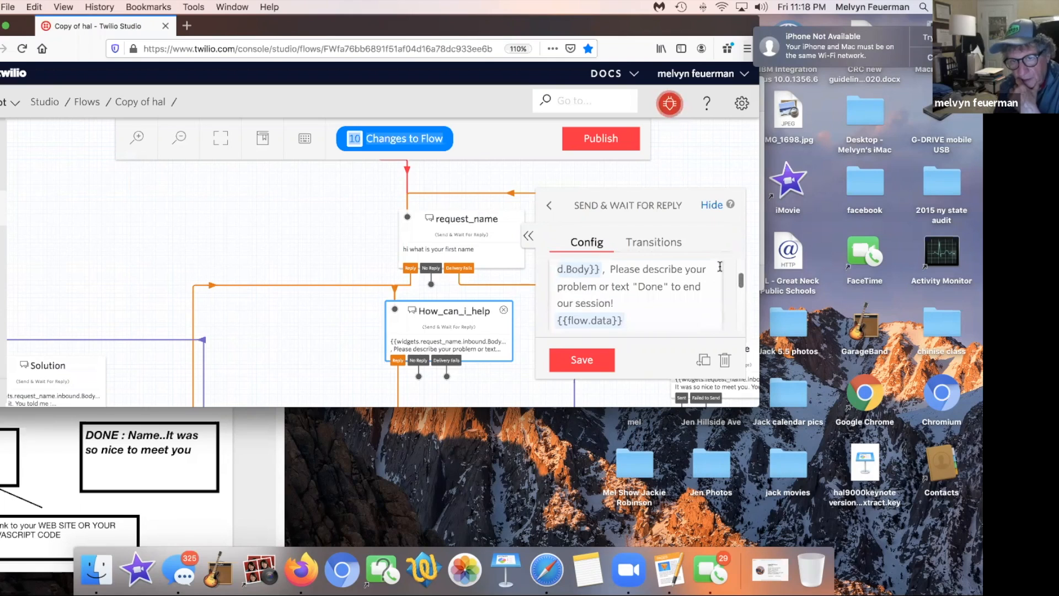
{"action": "left_click", "coordinate": [657, 243]}
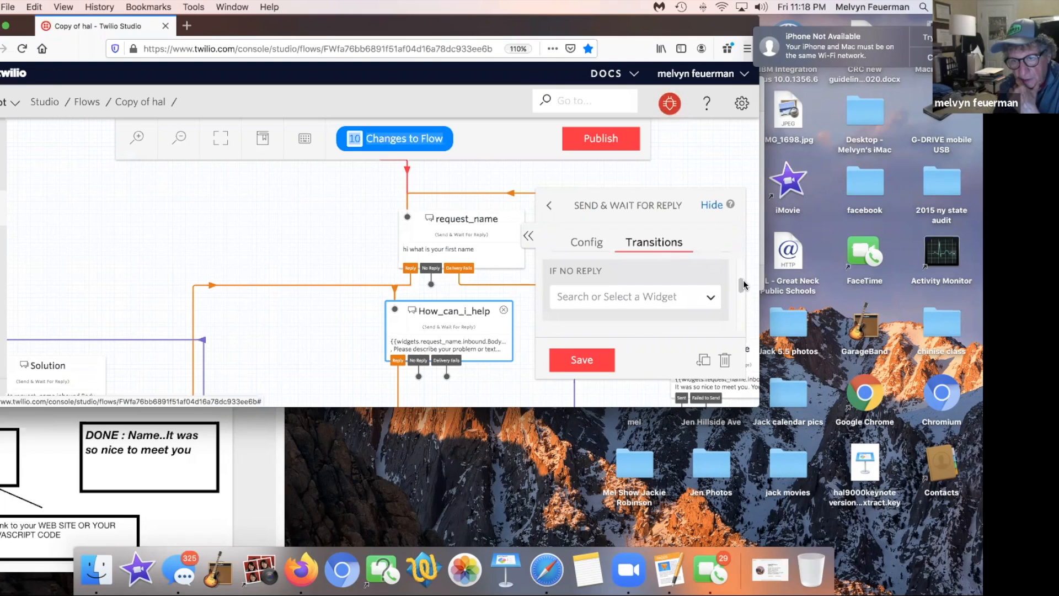
{"action": "mouse_move", "coordinate": [740, 284]}
{"action": "left_mouse_down"}
{"action": "mouse_move", "coordinate": [739, 303]}
{"action": "mouse_move", "coordinate": [734, 273]}
{"action": "left_mouse_up"}
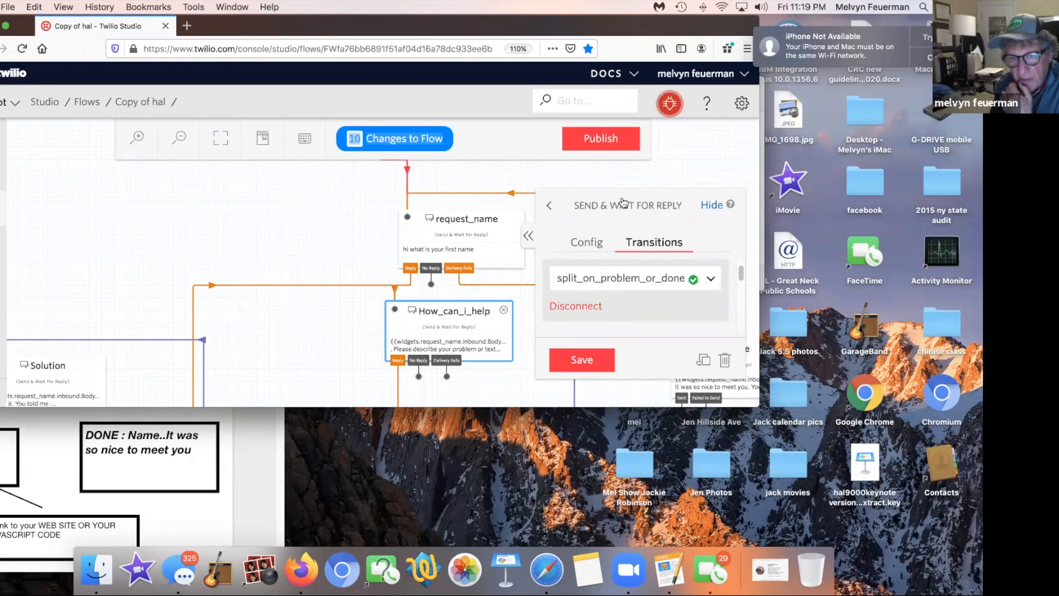
Hide the widget library and nudge the request_name widget slightly down and to the right above How_can_i_help
{"action": "left_click_drag", "start_coordinate": [623, 201], "coordinate": [656, 206]}
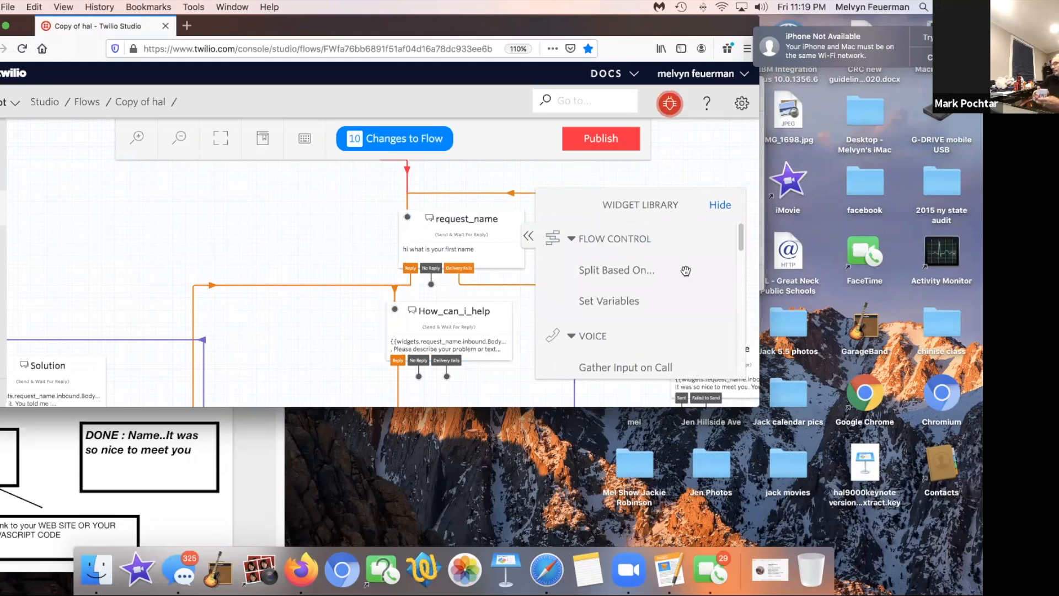
{"action": "left_click", "coordinate": [720, 205]}
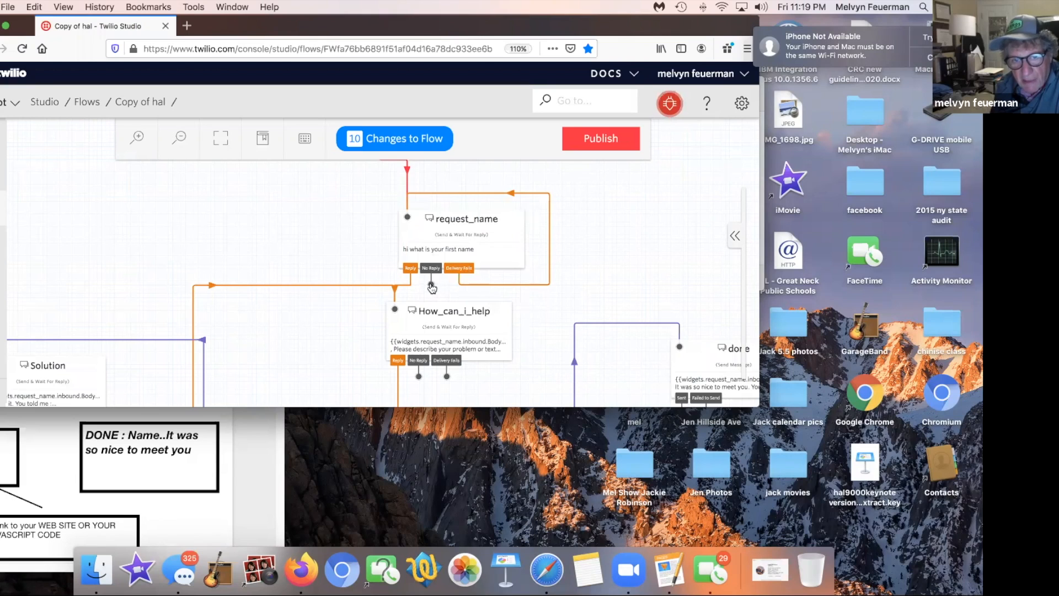
{"action": "left_click_drag", "start_coordinate": [433, 287], "coordinate": [408, 172]}
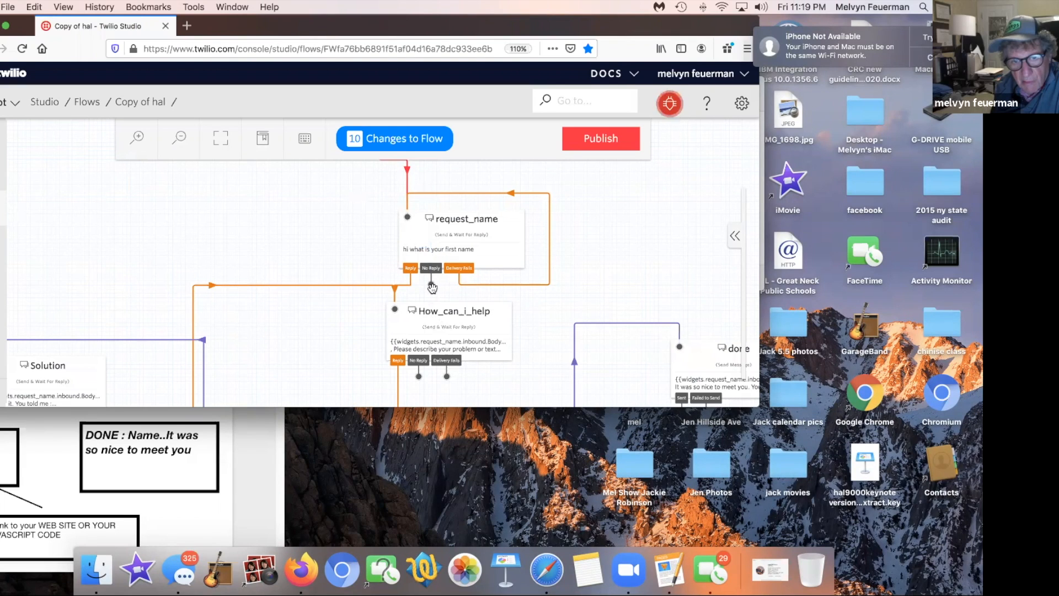
{"action": "left_click_drag", "start_coordinate": [433, 290], "coordinate": [413, 263]}
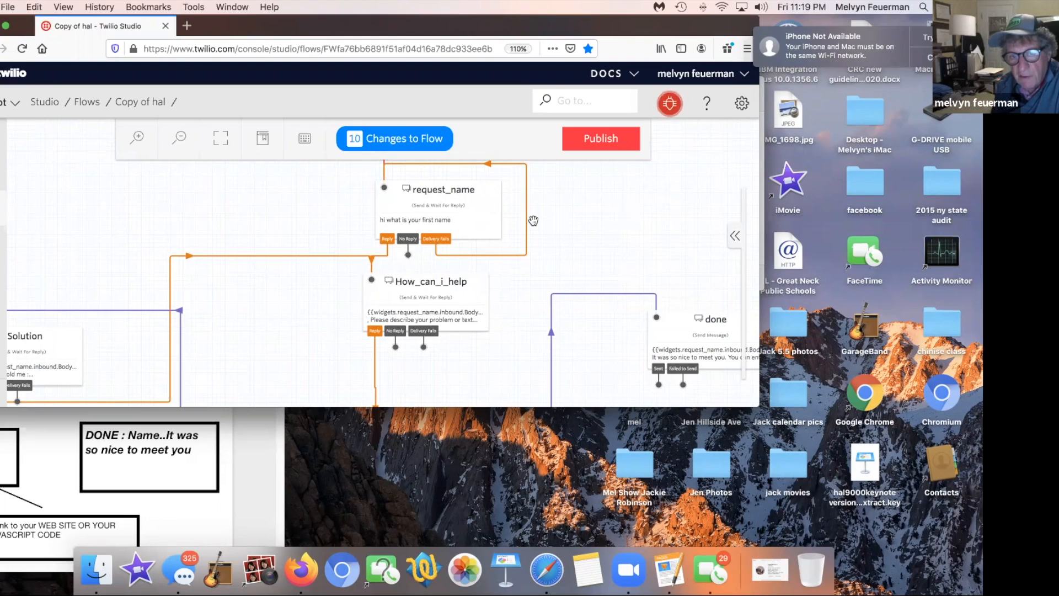
{"action": "mouse_move", "coordinate": [462, 201]}
{"action": "left_mouse_down"}
{"action": "mouse_move", "coordinate": [466, 216]}
{"action": "mouse_move", "coordinate": [470, 206]}
{"action": "left_mouse_up"}
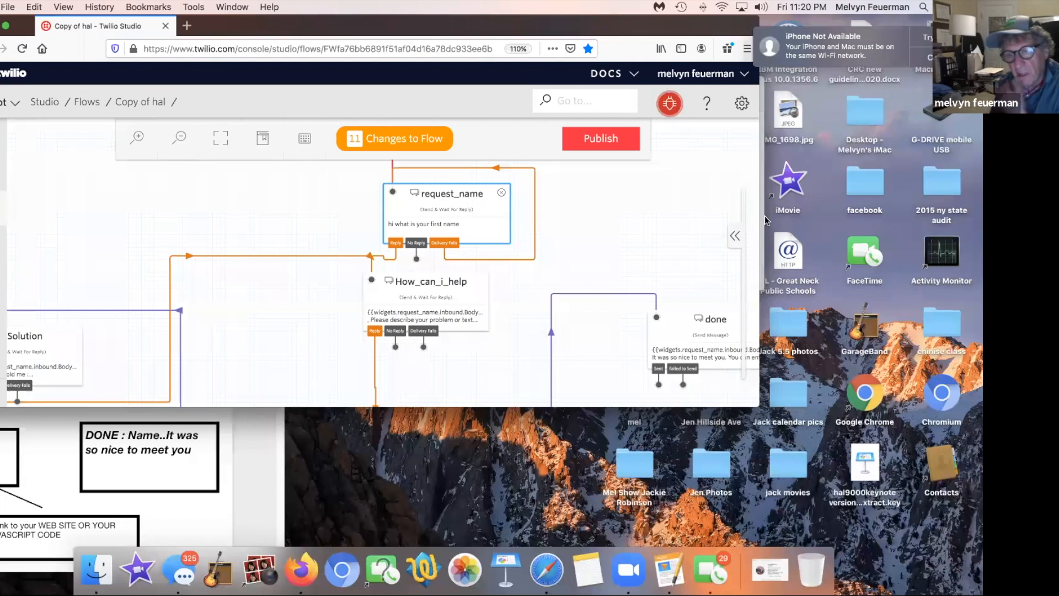
{"action": "mouse_move", "coordinate": [763, 226]}
{"action": "left_mouse_down"}
{"action": "mouse_move", "coordinate": [770, 256]}
{"action": "mouse_move", "coordinate": [770, 235]}
{"action": "left_mouse_up"}
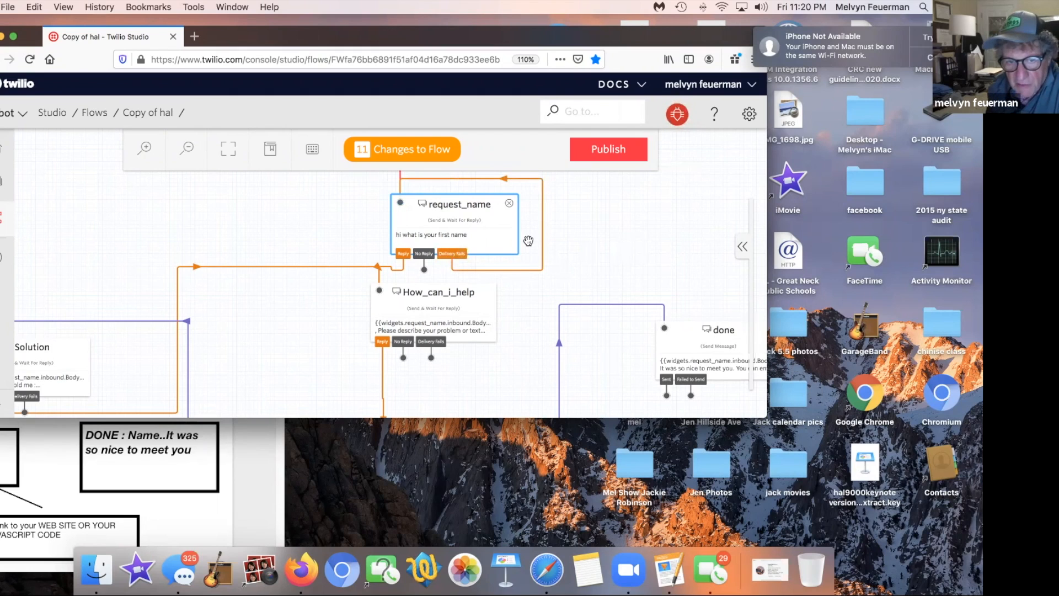
Select How_can_i_help, show its settings again and examine how its message body uses the reply from request_name
{"action": "left_click", "coordinate": [409, 261]}
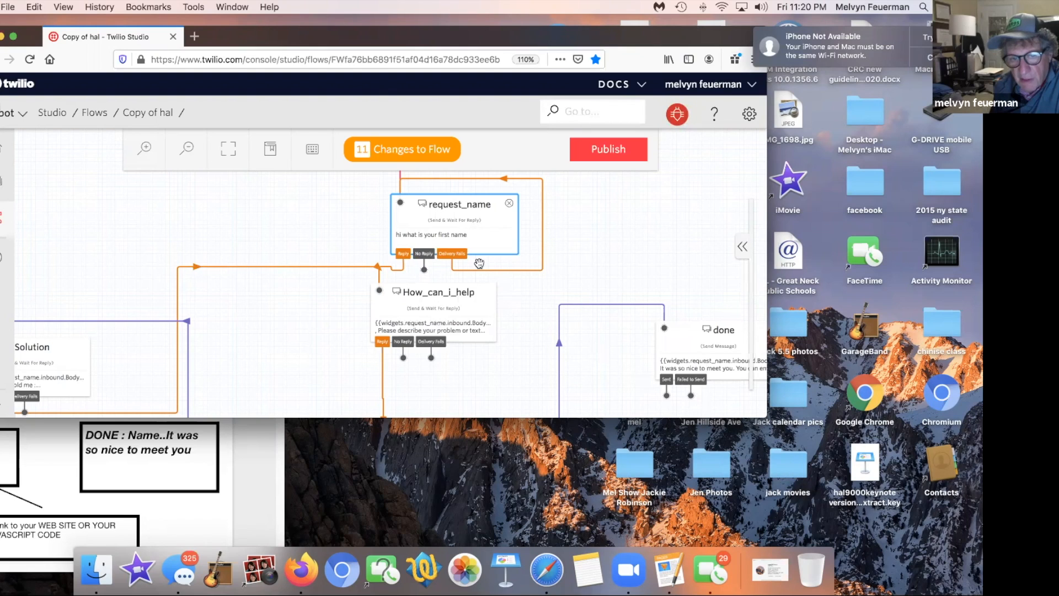
{"action": "left_click", "coordinate": [445, 296]}
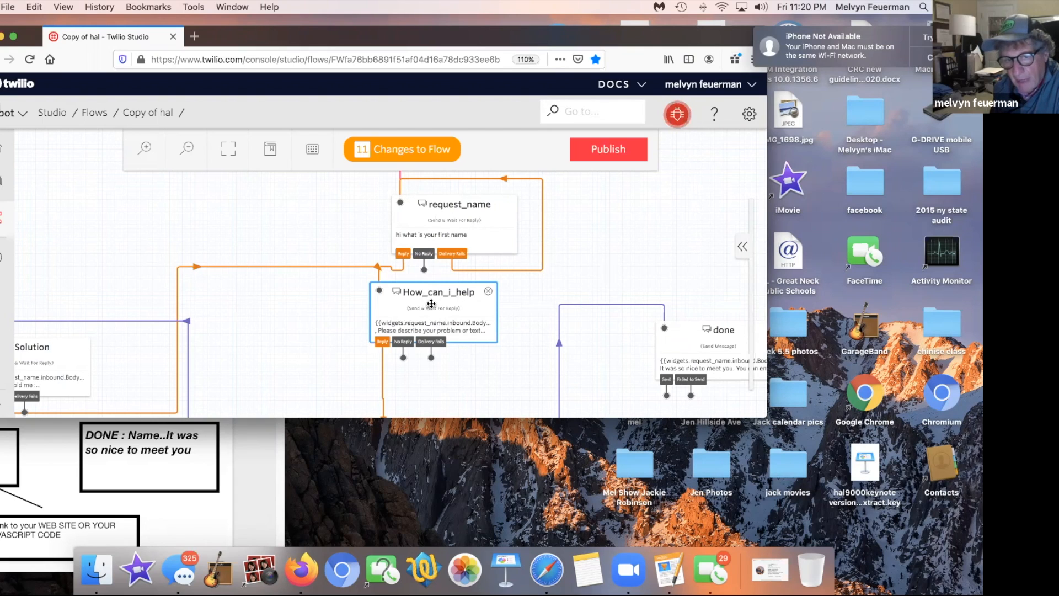
{"action": "left_click", "coordinate": [742, 248]}
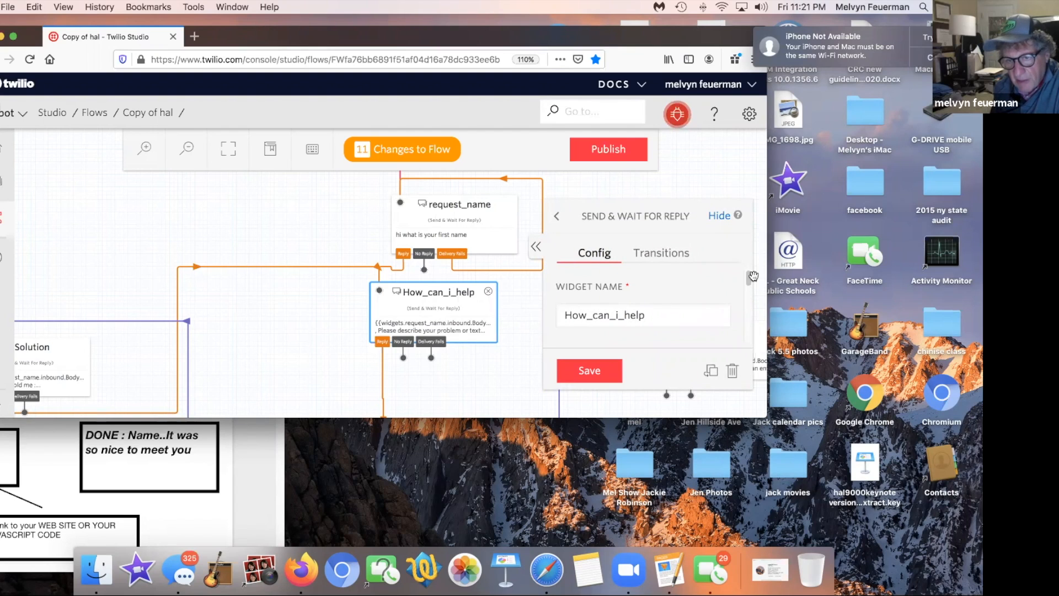
{"action": "left_click_drag", "start_coordinate": [748, 280], "coordinate": [746, 291]}
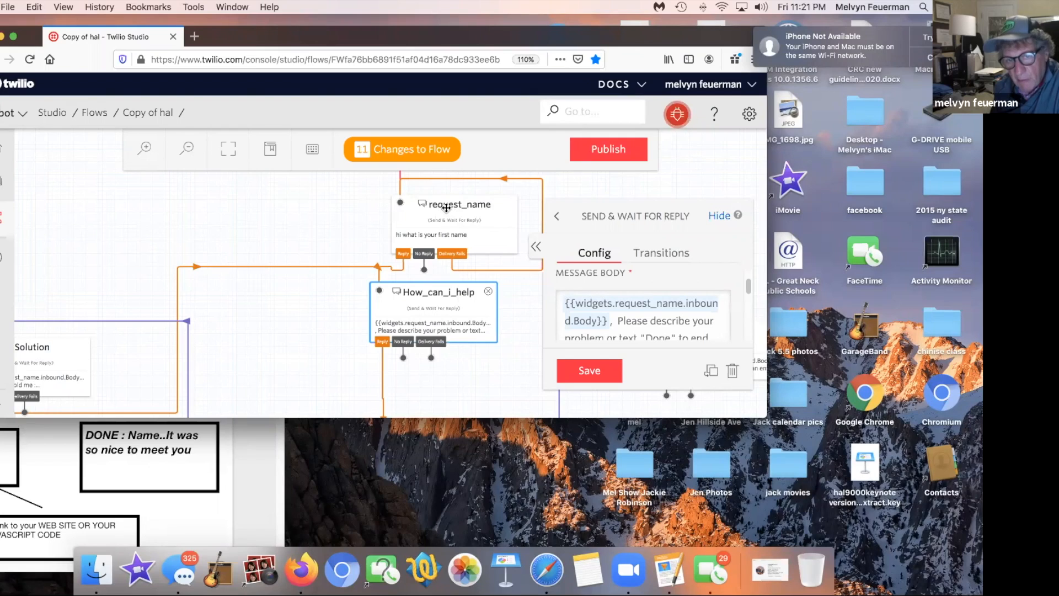
{"action": "left_click", "coordinate": [405, 150]}
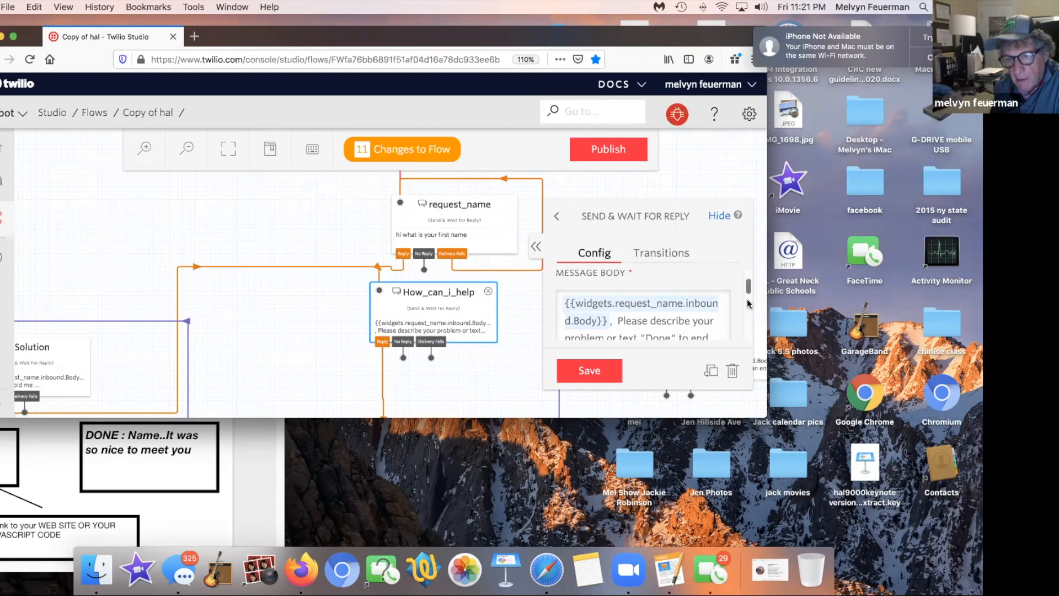
{"action": "scroll", "coordinate": [749, 305], "scroll_direction": "down", "scroll_amount": 5}
{"action": "mouse_move", "coordinate": [749, 304]}
{"action": "left_mouse_down"}
{"action": "mouse_move", "coordinate": [750, 314]}
{"action": "mouse_move", "coordinate": [755, 302]}
{"action": "left_mouse_up"}
{"action": "scroll", "coordinate": [755, 296], "scroll_direction": "up", "scroll_amount": 5}
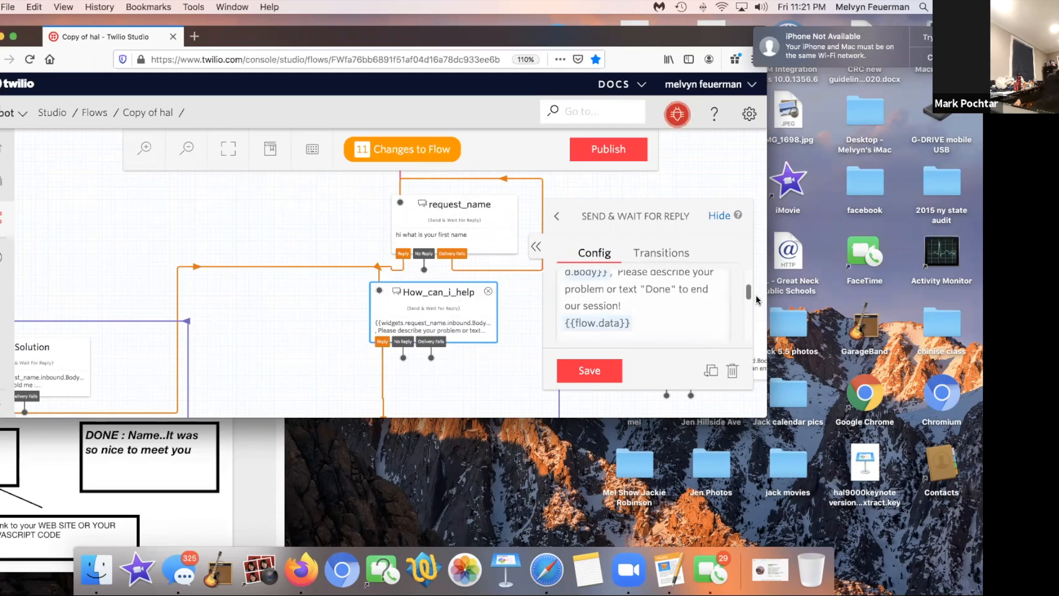
{"action": "scroll", "coordinate": [757, 286], "scroll_direction": "down", "scroll_amount": 2}
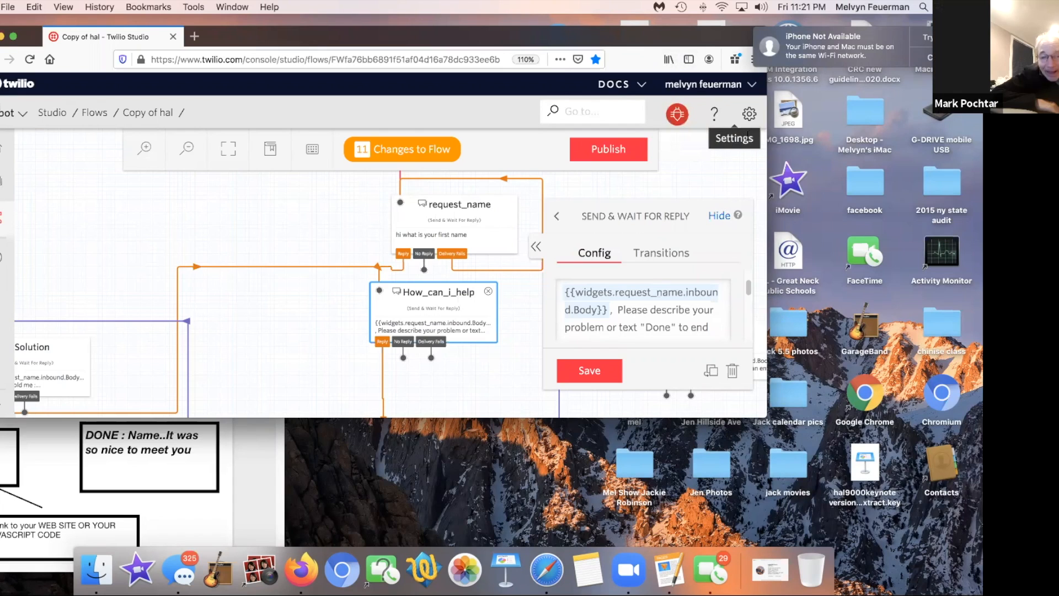
Go to the Debugger and open the details of the 11200 - HTTP retrieval failure event from the last 24 hours
{"action": "left_click", "coordinate": [675, 120]}
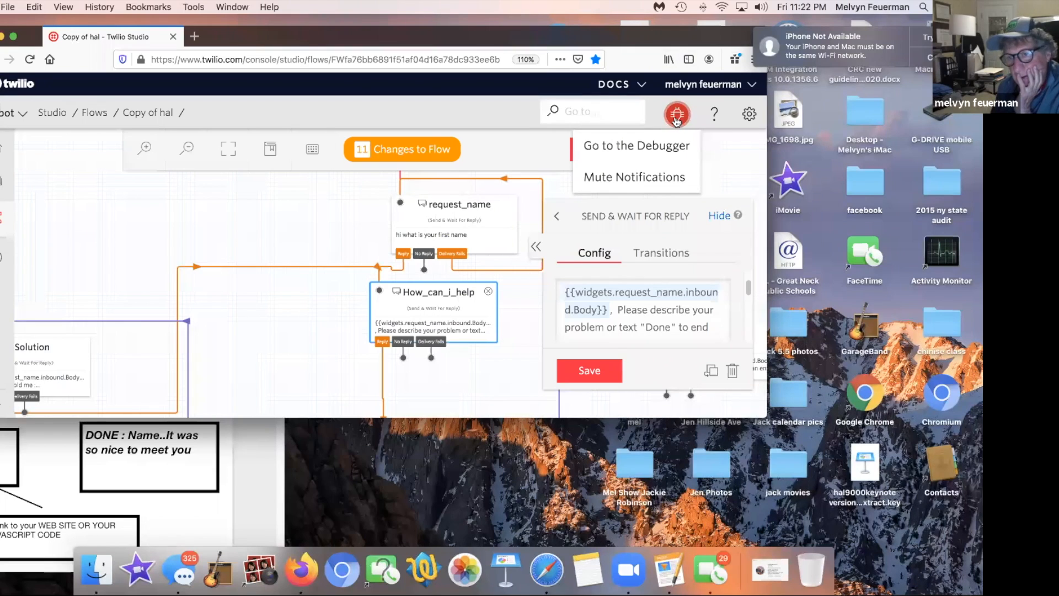
{"action": "left_click", "coordinate": [670, 146]}
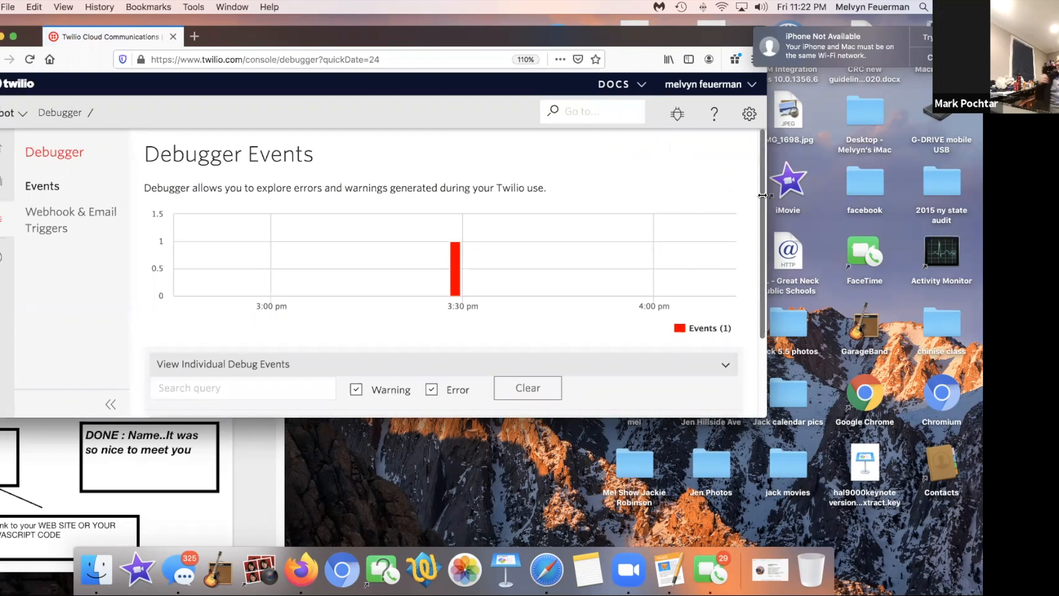
{"action": "mouse_move", "coordinate": [766, 196]}
{"action": "left_mouse_down"}
{"action": "mouse_move", "coordinate": [756, 220]}
{"action": "mouse_move", "coordinate": [768, 197]}
{"action": "left_mouse_up"}
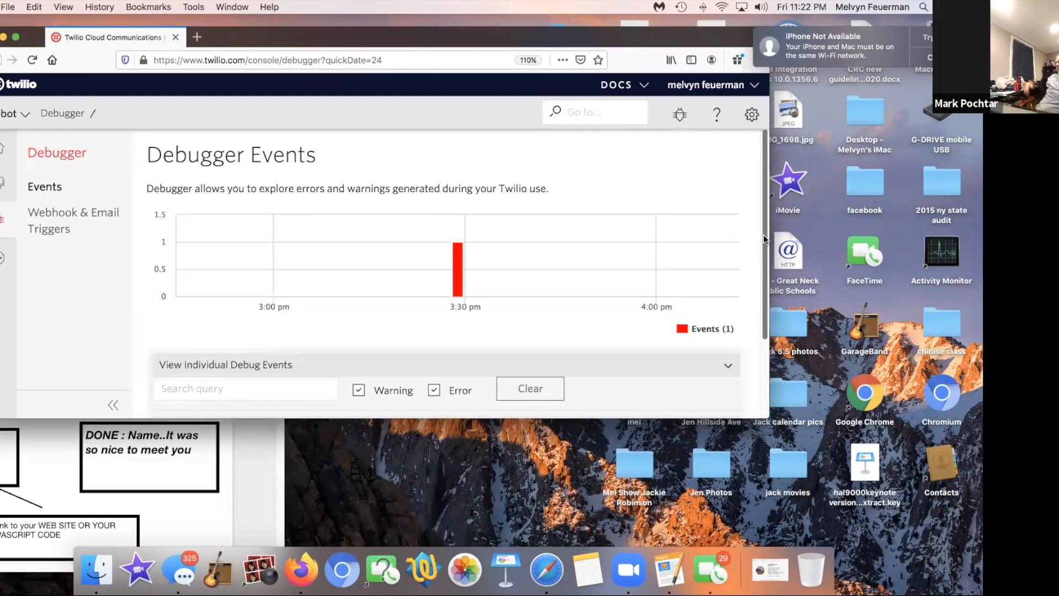
{"action": "left_click_drag", "start_coordinate": [764, 234], "coordinate": [747, 318]}
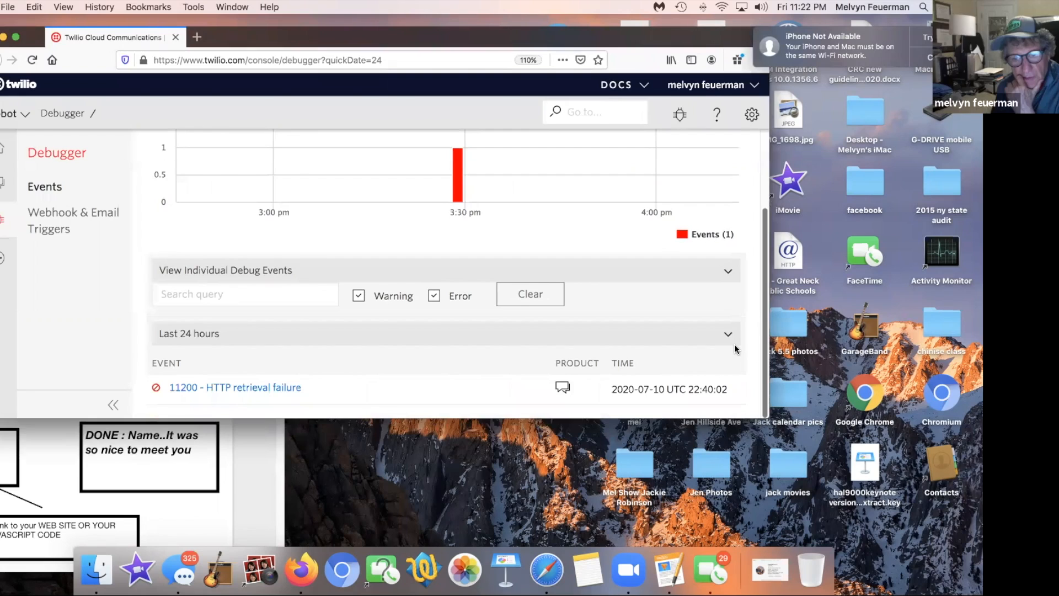
{"action": "left_click", "coordinate": [232, 391]}
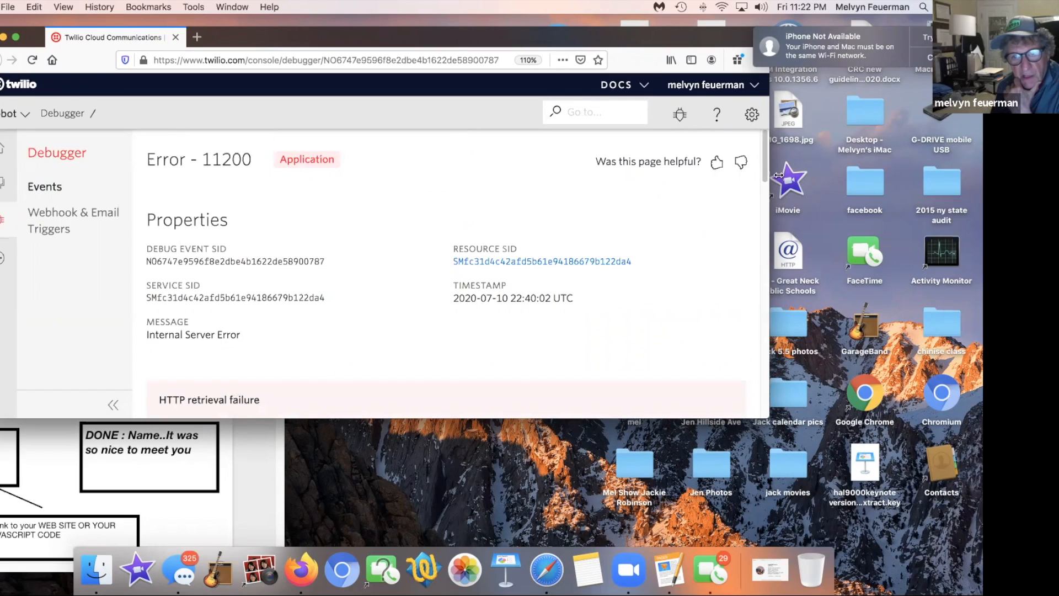
Examine the error's Request Inspector, including the request's message text and the response body
{"action": "left_click_drag", "start_coordinate": [764, 166], "coordinate": [745, 333]}
{"action": "scroll", "coordinate": [739, 348], "scroll_direction": "down", "scroll_amount": 5}
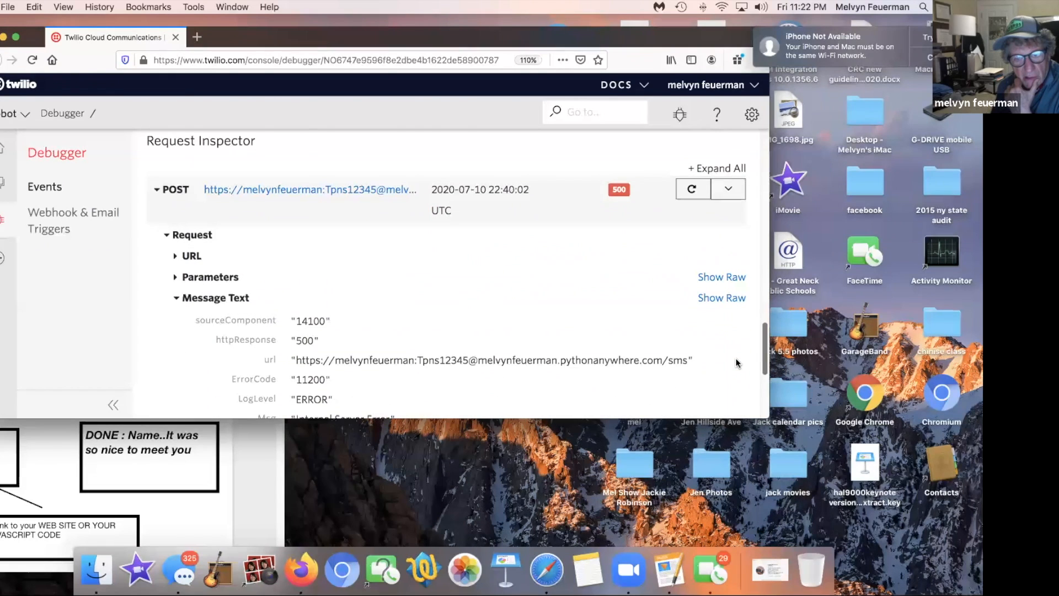
{"action": "scroll", "coordinate": [736, 363], "scroll_direction": "down", "scroll_amount": 5}
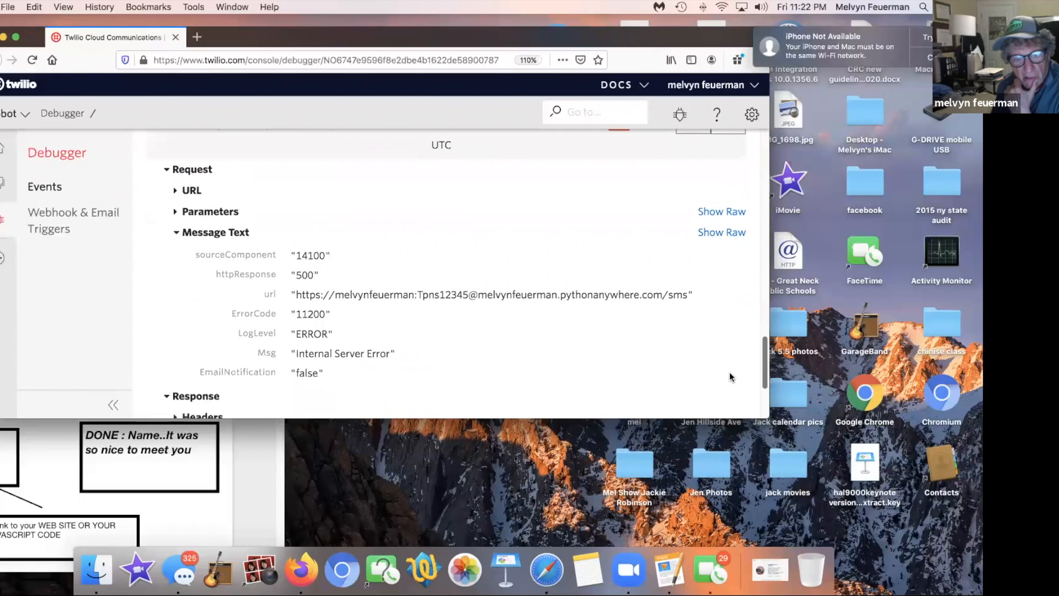
{"action": "scroll", "coordinate": [725, 394], "scroll_direction": "down", "scroll_amount": 1}
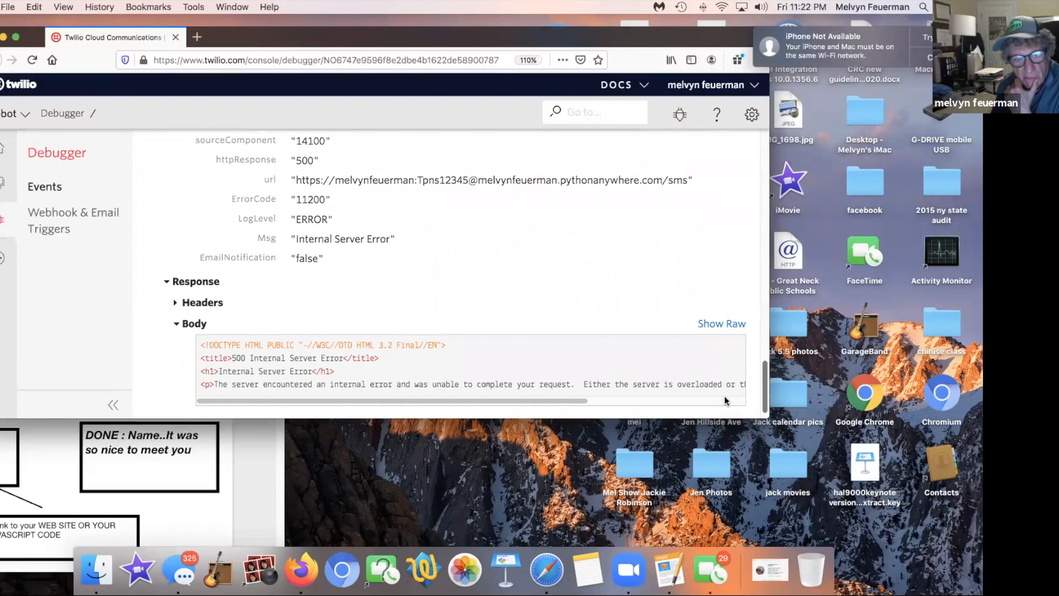
Review the error event's summary and possible causes, and read the response body through to the end of its longest line
{"action": "scroll", "coordinate": [726, 401], "scroll_direction": "up", "scroll_amount": 10}
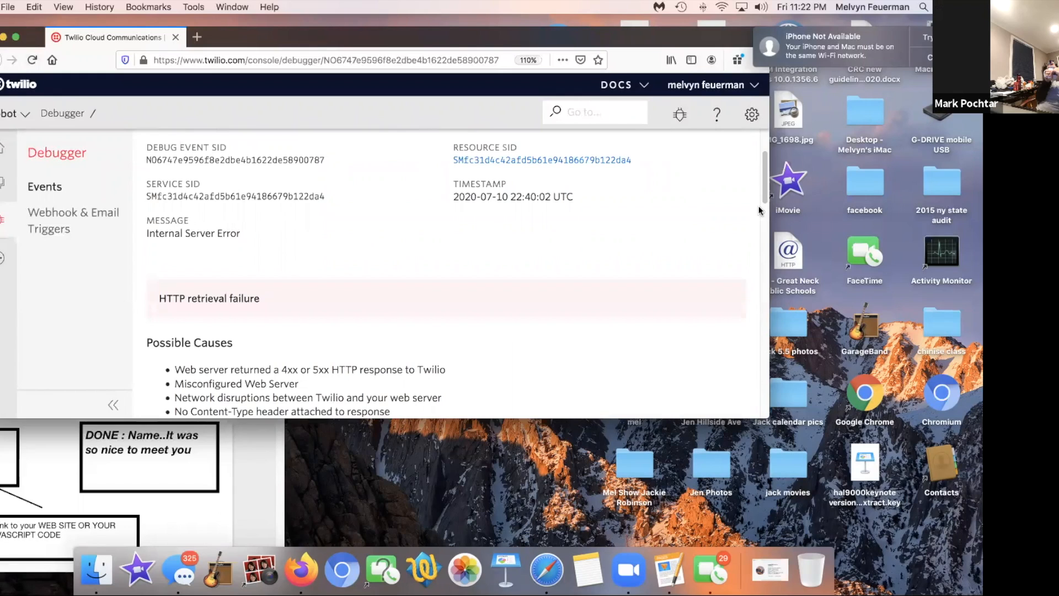
{"action": "scroll", "coordinate": [759, 206], "scroll_direction": "down", "scroll_amount": 10}
{"action": "scroll", "coordinate": [757, 320], "scroll_direction": "down", "scroll_amount": 10}
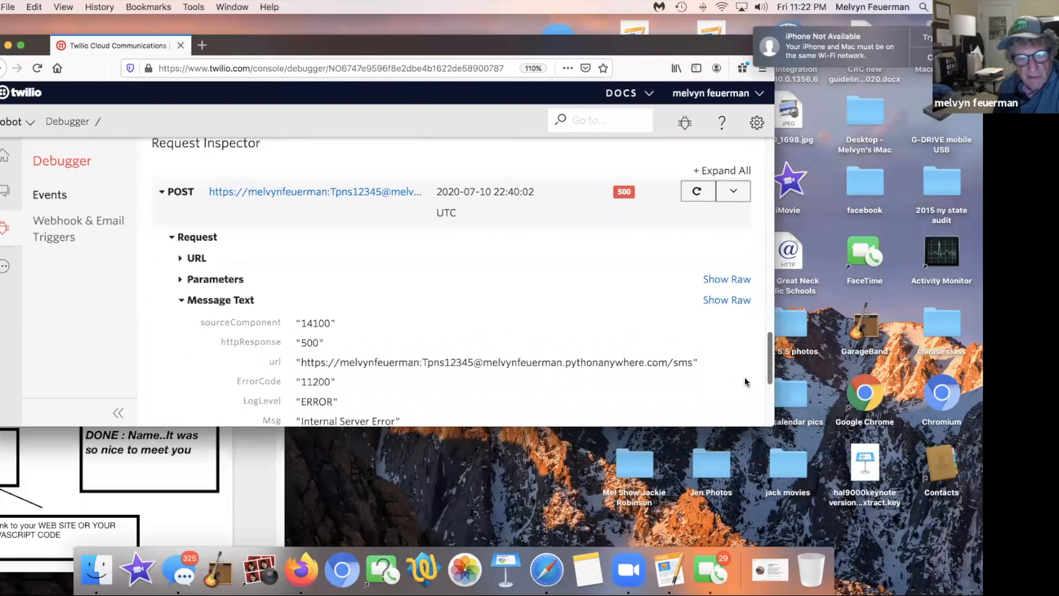
{"action": "scroll", "coordinate": [745, 382], "scroll_direction": "down", "scroll_amount": 1}
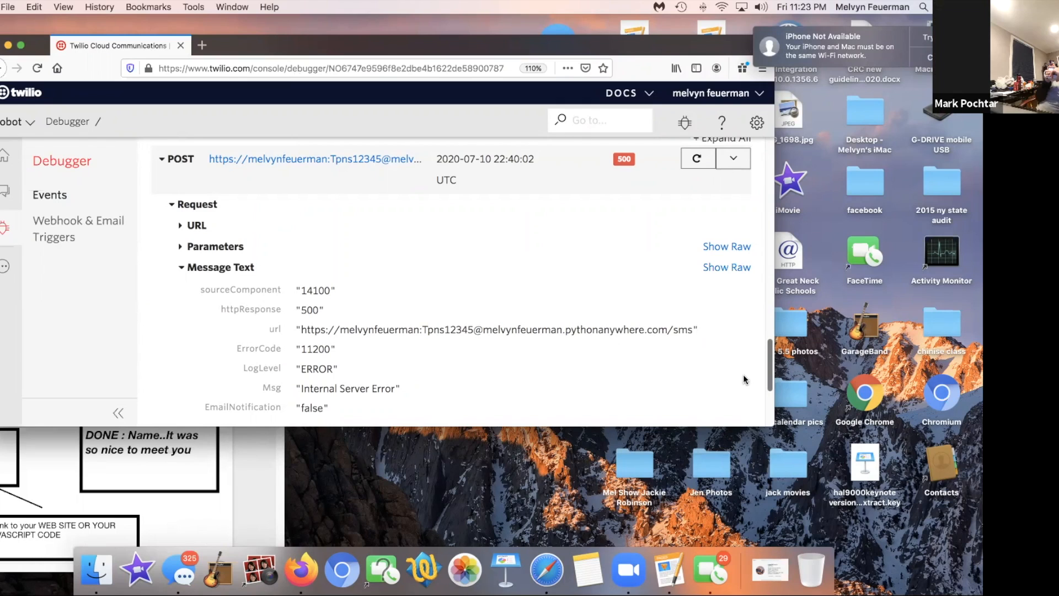
{"action": "left_click_drag", "start_coordinate": [769, 353], "coordinate": [764, 393]}
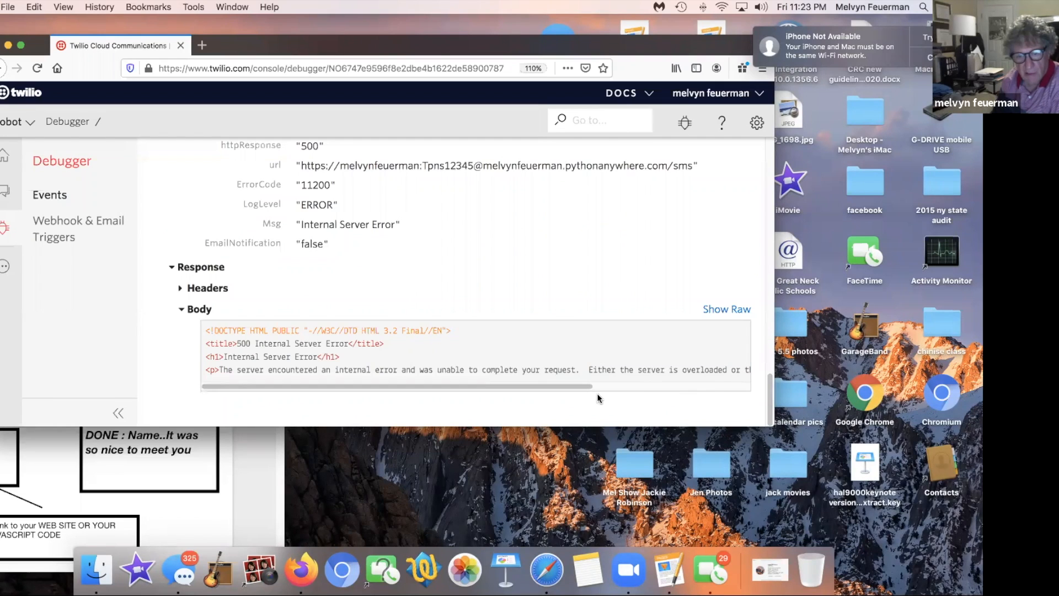
{"action": "left_click_drag", "start_coordinate": [584, 389], "coordinate": [750, 383]}
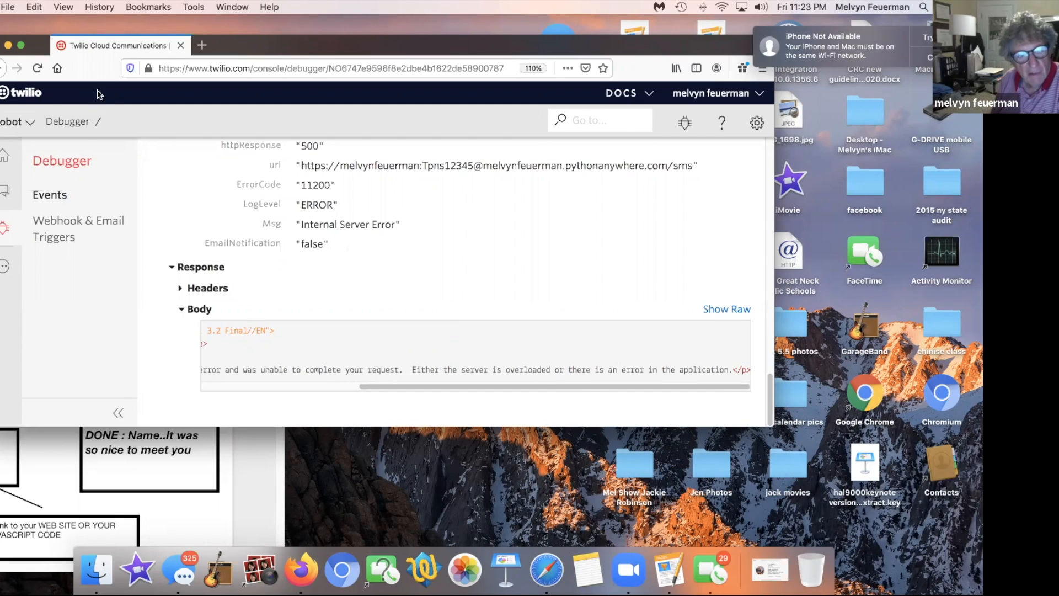
Return to the Copy of hal flow in the Studio editor, glance through the widget library and hide it
{"action": "left_click", "coordinate": [2, 68]}
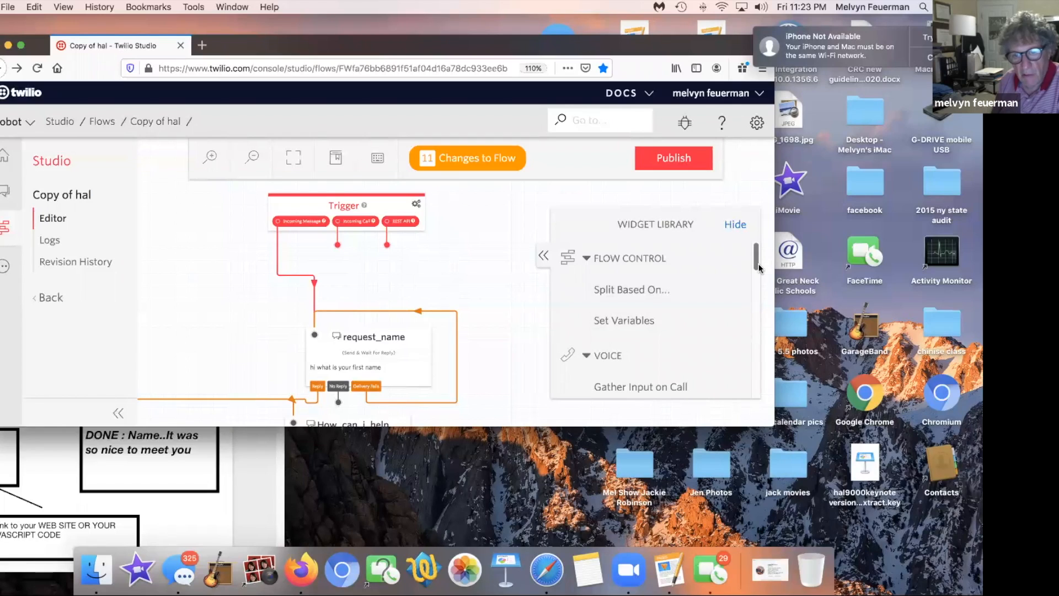
{"action": "scroll", "coordinate": [745, 281], "scroll_direction": "down", "scroll_amount": 3}
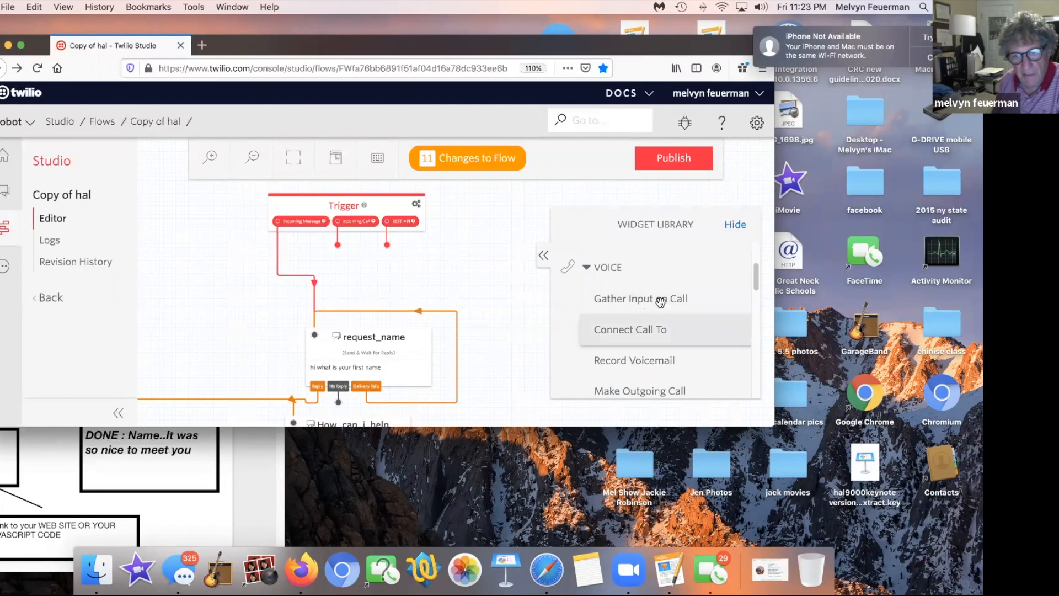
{"action": "left_click", "coordinate": [739, 225]}
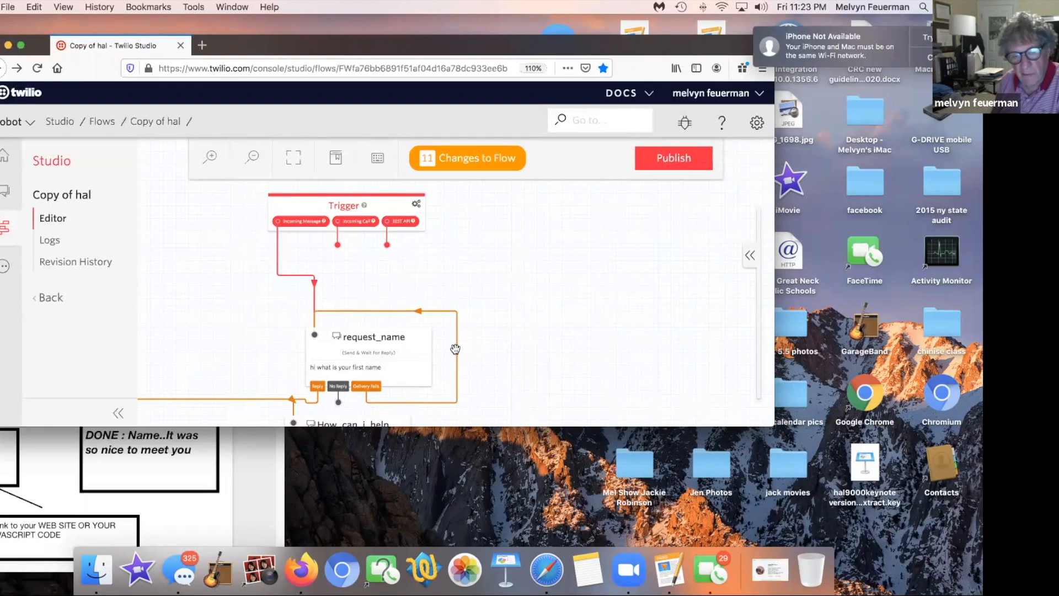
Move request_name slightly up and to the right, align How_can_i_help directly beneath it, and reposition the split_on_problem_or_done widget below them
{"action": "left_click_drag", "start_coordinate": [457, 347], "coordinate": [480, 317]}
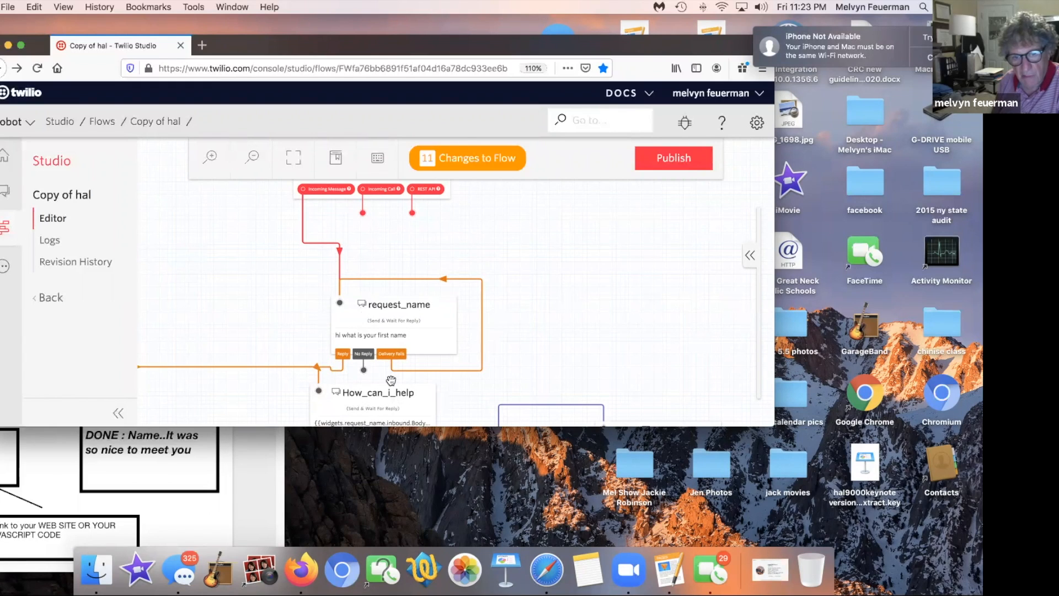
{"action": "left_click_drag", "start_coordinate": [410, 328], "coordinate": [424, 297]}
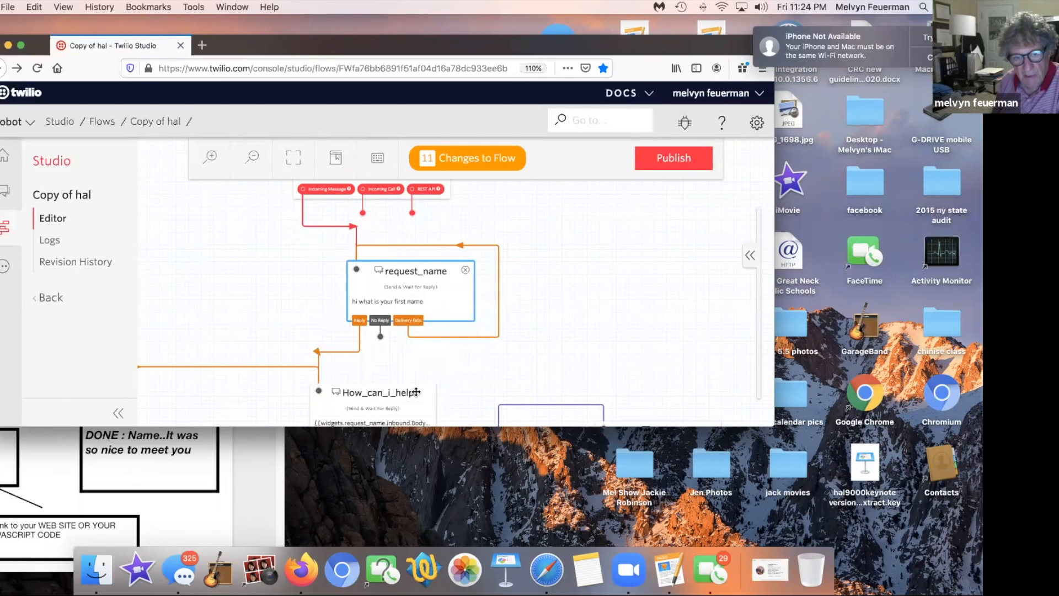
{"action": "left_click_drag", "start_coordinate": [416, 392], "coordinate": [454, 371]}
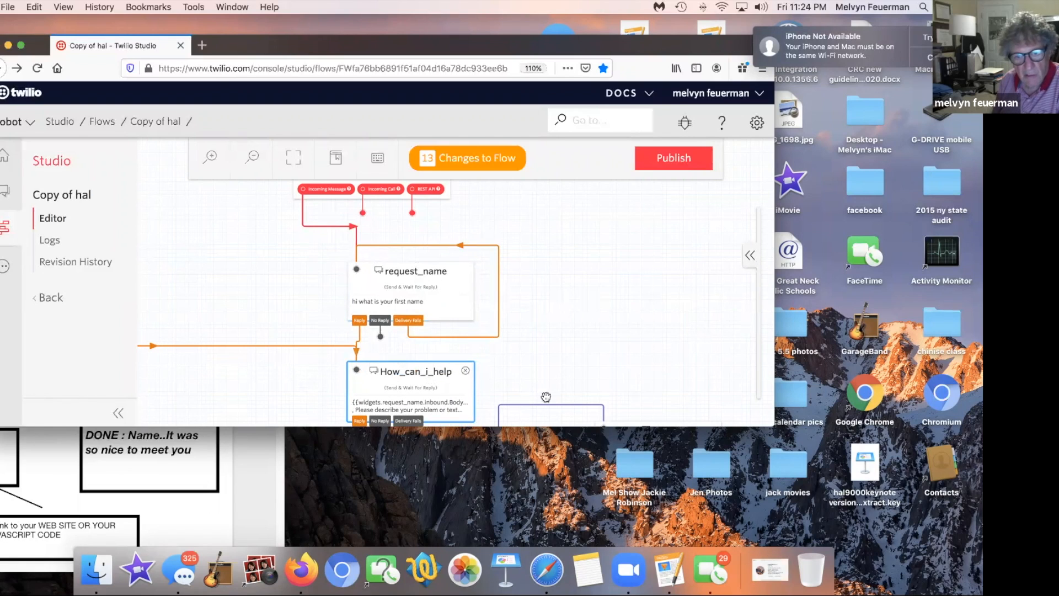
{"action": "left_click_drag", "start_coordinate": [552, 410], "coordinate": [581, 257]}
{"action": "left_click_drag", "start_coordinate": [409, 417], "coordinate": [381, 329]}
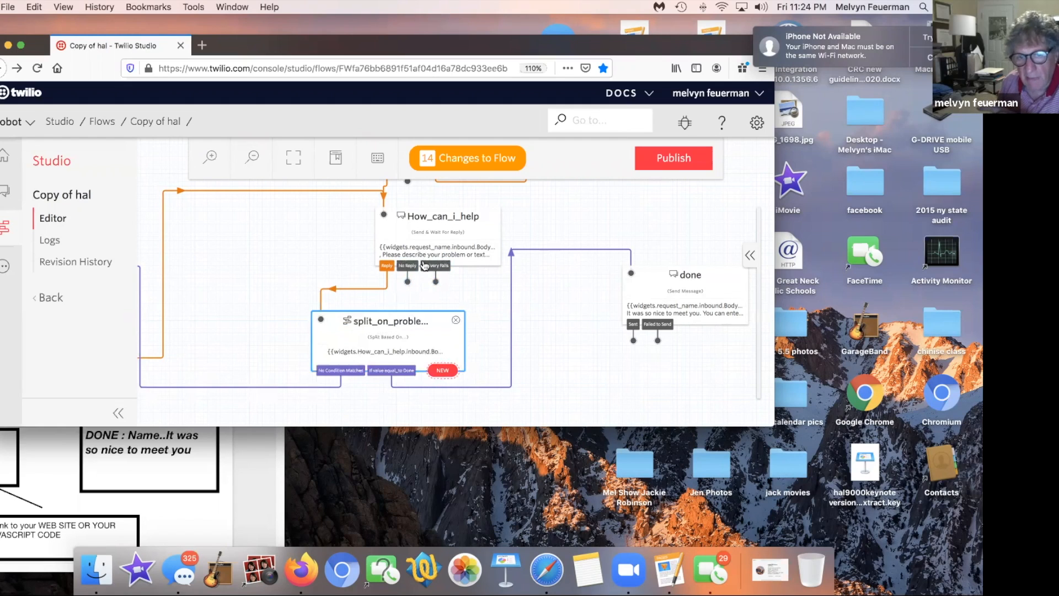
Compare How_can_i_help with the split widget below it, and examine How_can_i_help's widget name and message body in its settings
{"action": "left_click", "coordinate": [421, 254]}
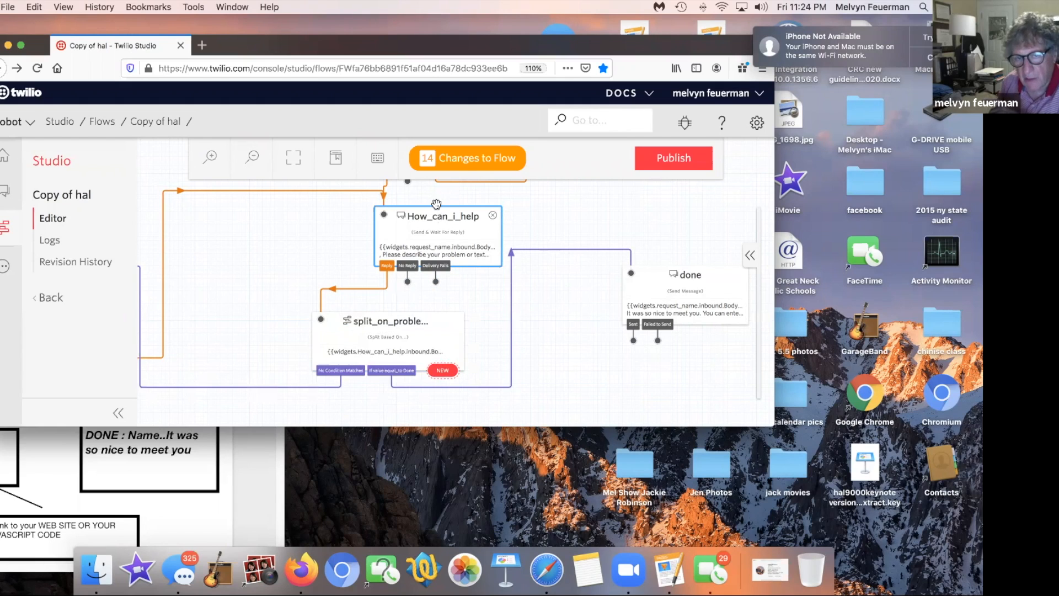
{"action": "left_click", "coordinate": [447, 160]}
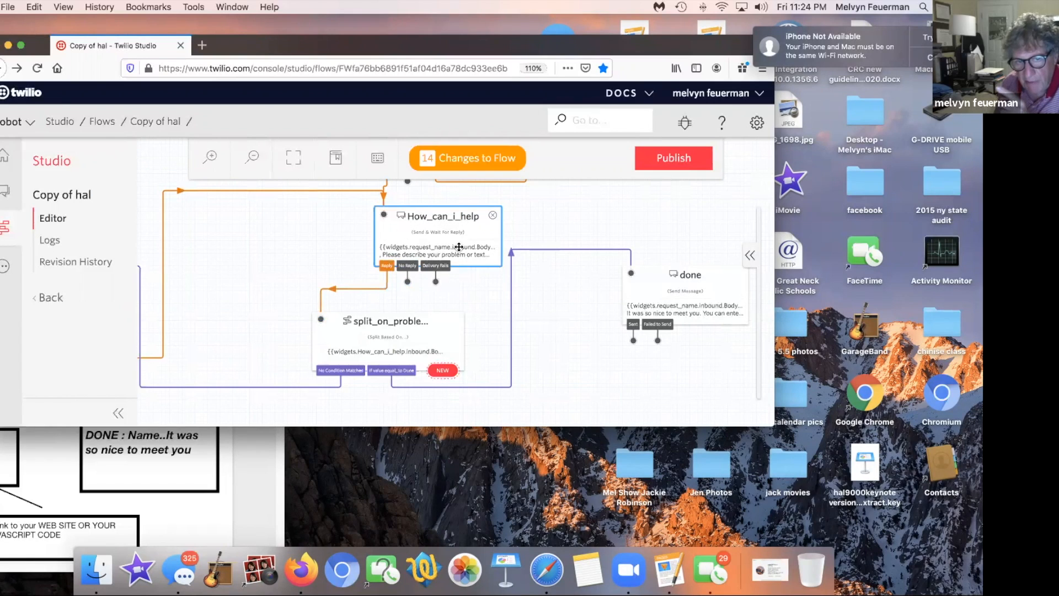
{"action": "left_click", "coordinate": [381, 336]}
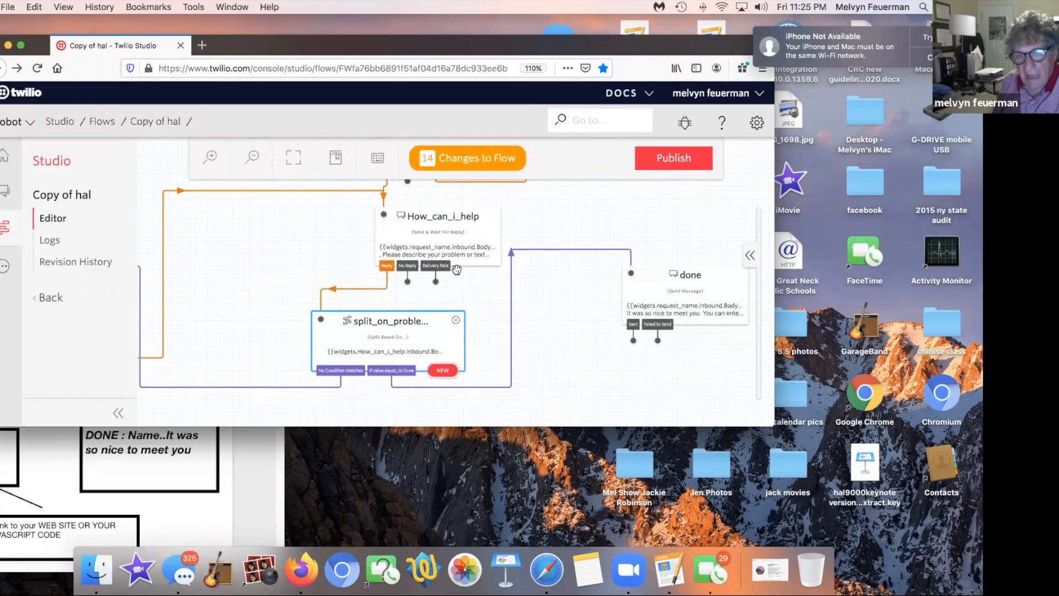
{"action": "left_click", "coordinate": [436, 236]}
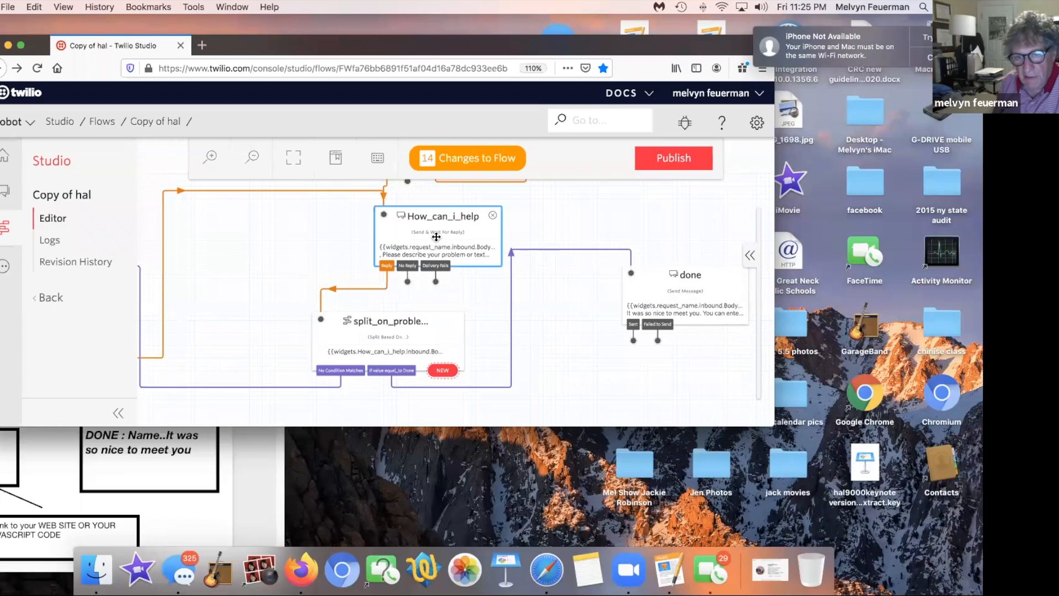
{"action": "left_click", "coordinate": [748, 260]}
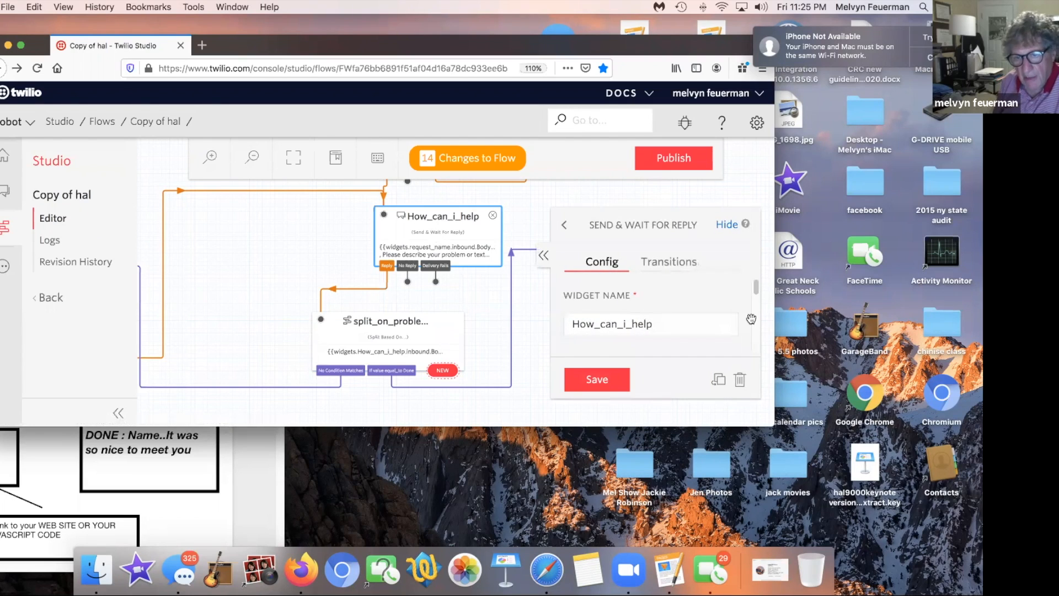
{"action": "scroll", "coordinate": [758, 288], "scroll_direction": "down", "scroll_amount": 3}
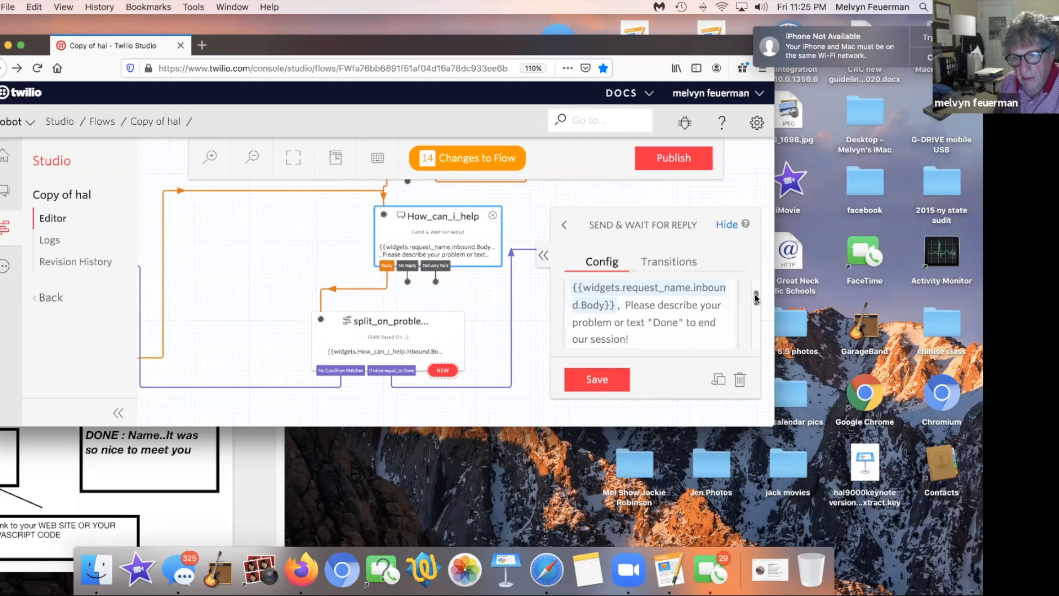
{"action": "scroll", "coordinate": [761, 293], "scroll_direction": "up", "scroll_amount": 3}
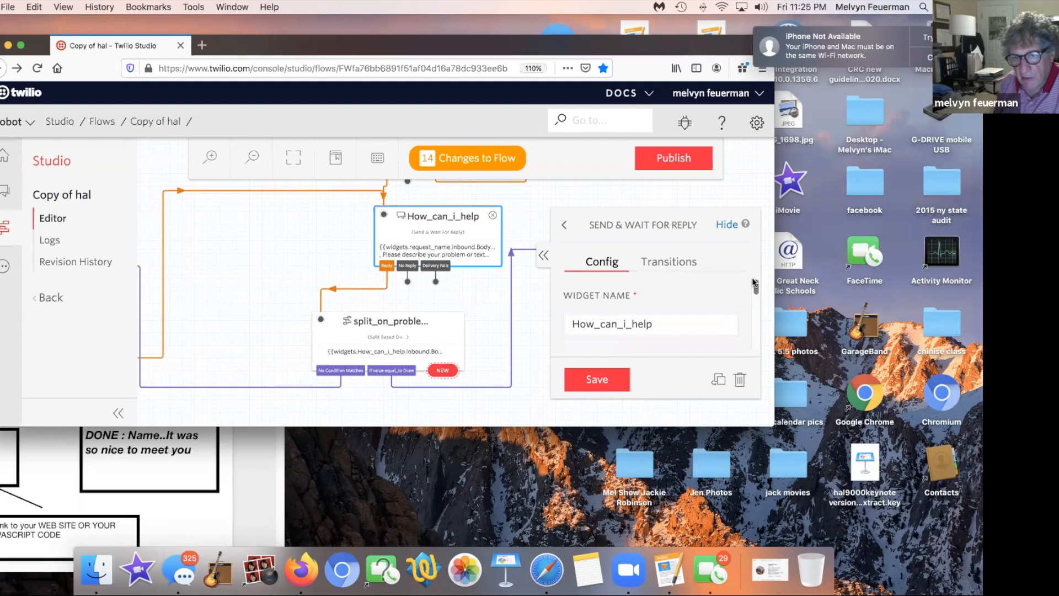
Examine How_can_i_help's transitions to see which widget a reply leads to
{"action": "left_click", "coordinate": [670, 265]}
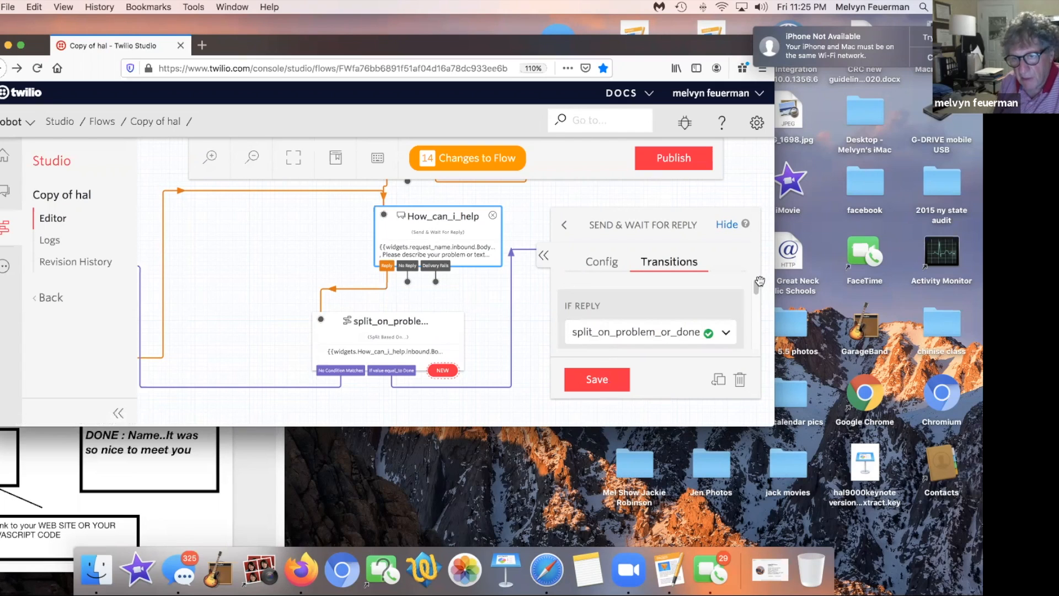
{"action": "mouse_move", "coordinate": [756, 282]}
{"action": "left_mouse_down"}
{"action": "mouse_move", "coordinate": [755, 307]}
{"action": "mouse_move", "coordinate": [762, 287]}
{"action": "left_mouse_up"}
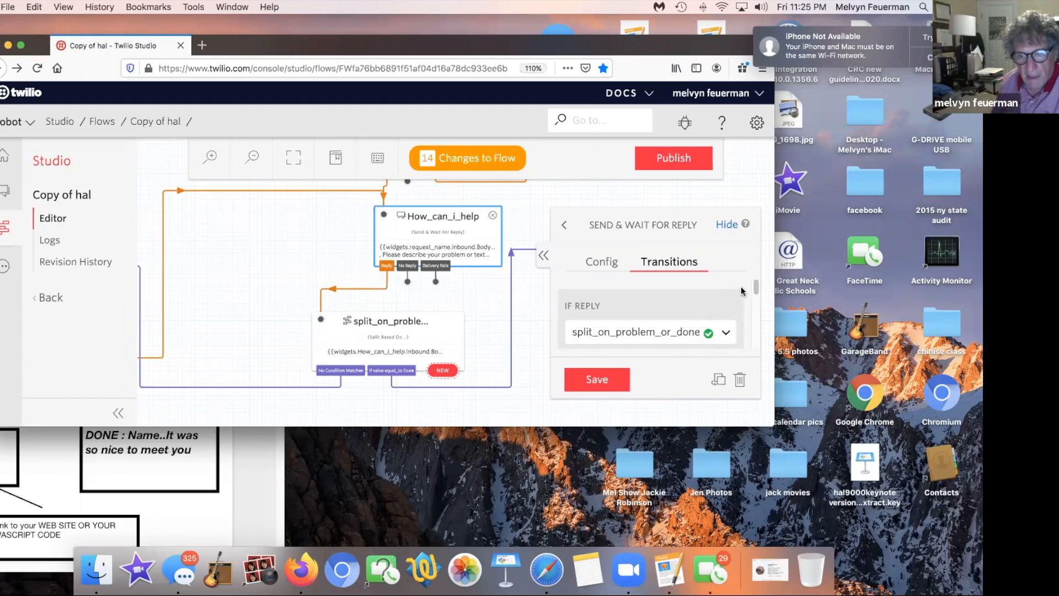
{"action": "scroll", "coordinate": [755, 293], "scroll_direction": "down", "scroll_amount": 1}
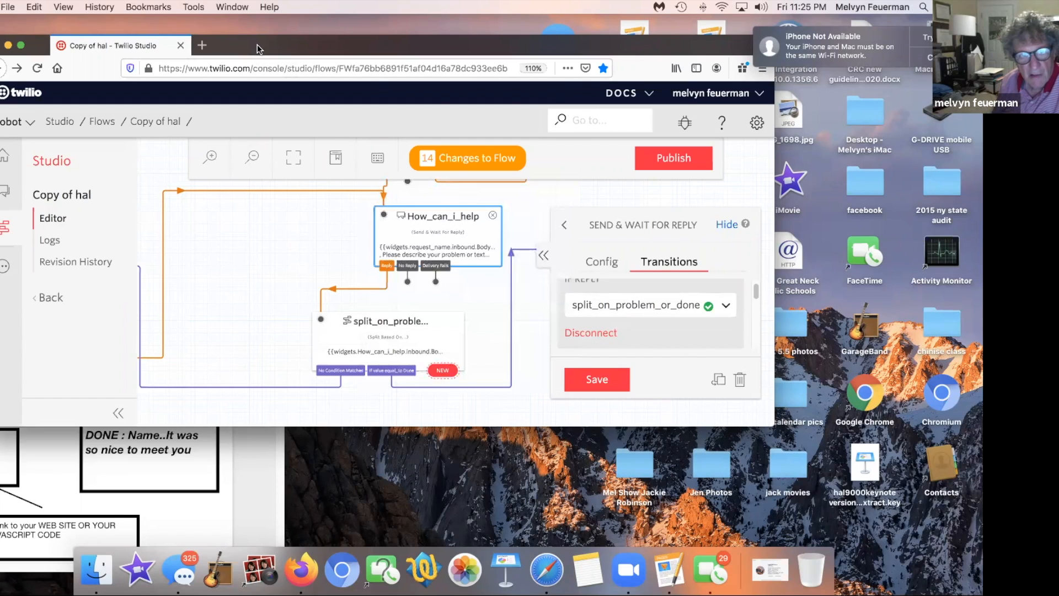
Move the Twilio window aside and draft "my fridge is on the fritz--sorry to be vague" in the Studioflow text conversation
{"action": "left_click_drag", "start_coordinate": [256, 48], "coordinate": [421, 382]}
{"action": "left_click", "coordinate": [507, 277]}
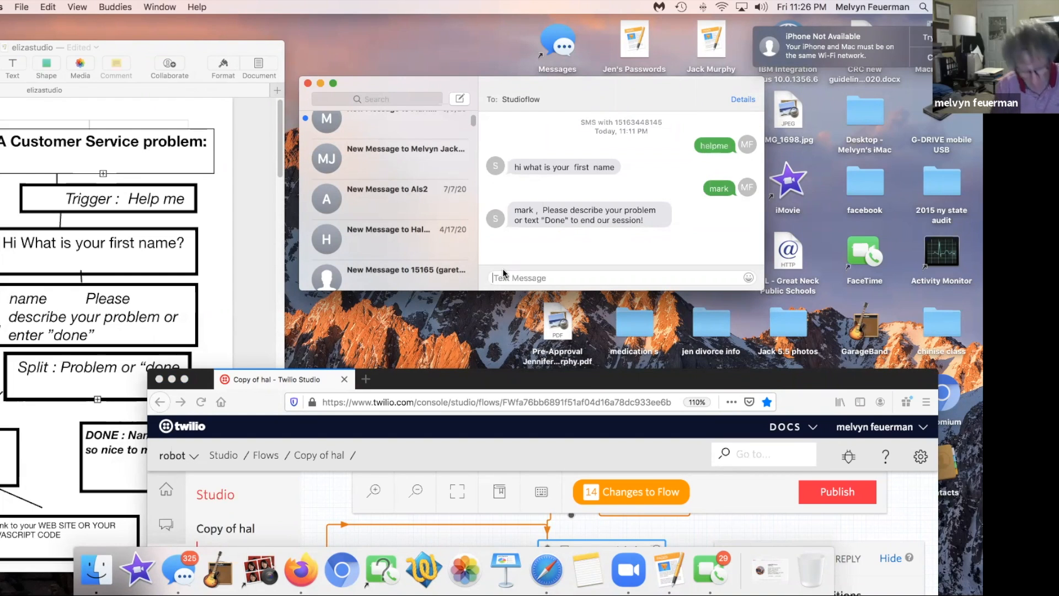
{"action": "type", "text": "my "}
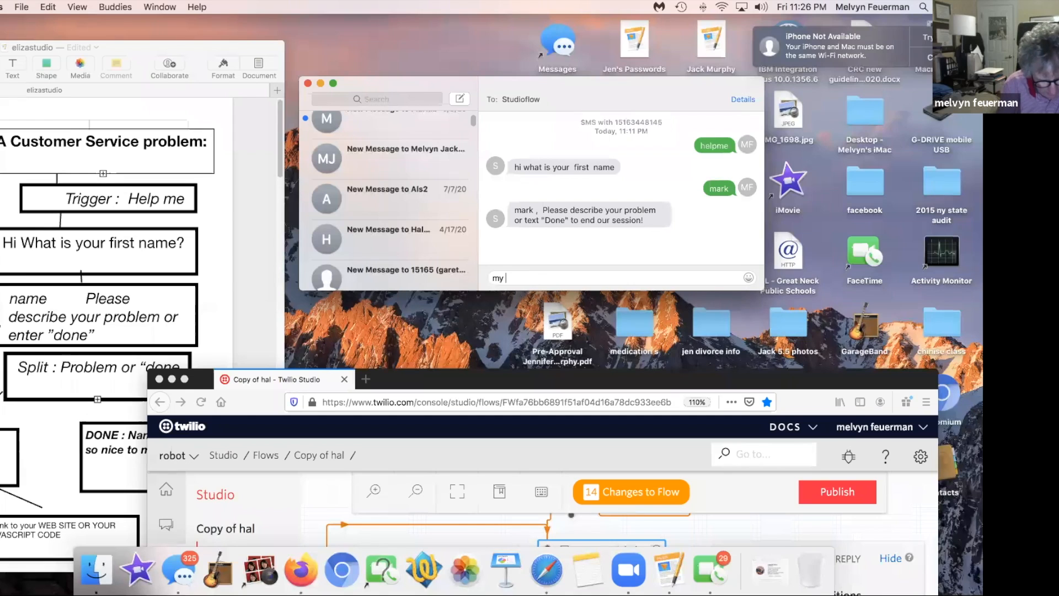
{"action": "type", "text": "fridege is on the fritz"}
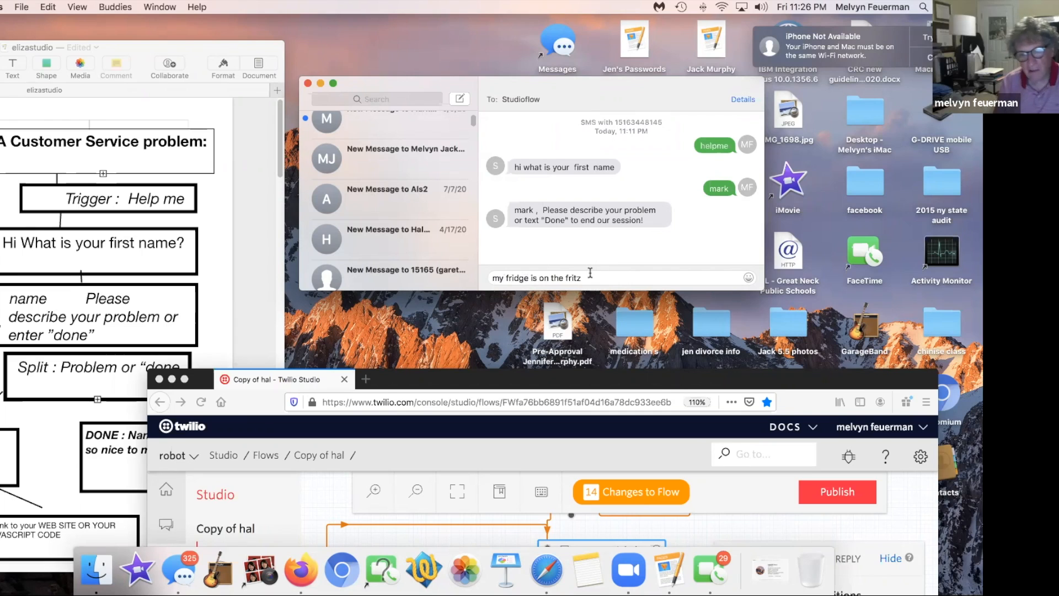
{"action": "type", "text": "--"}
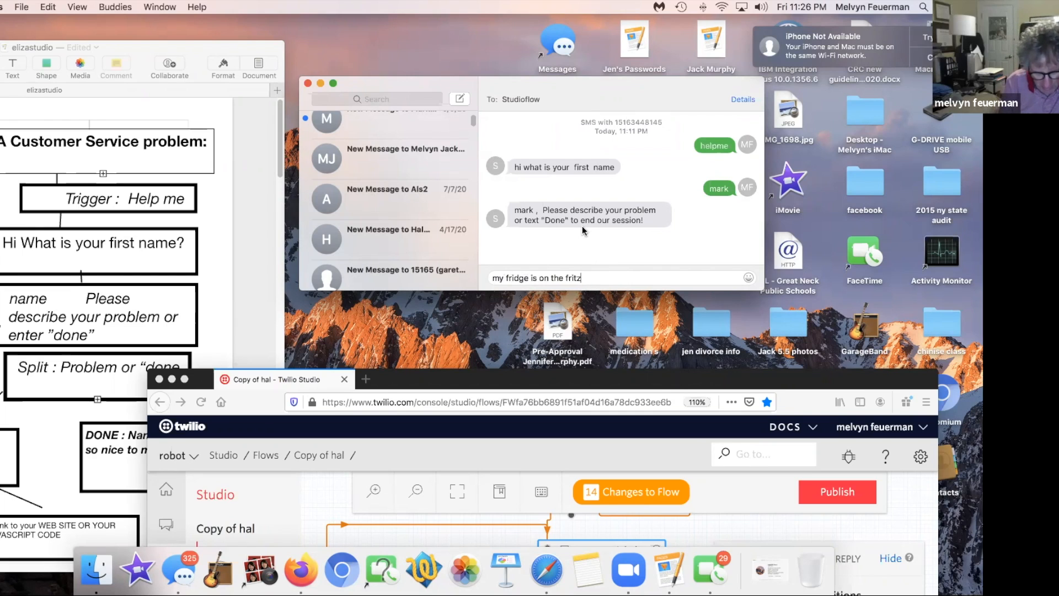
{"action": "type", "text": "s"}
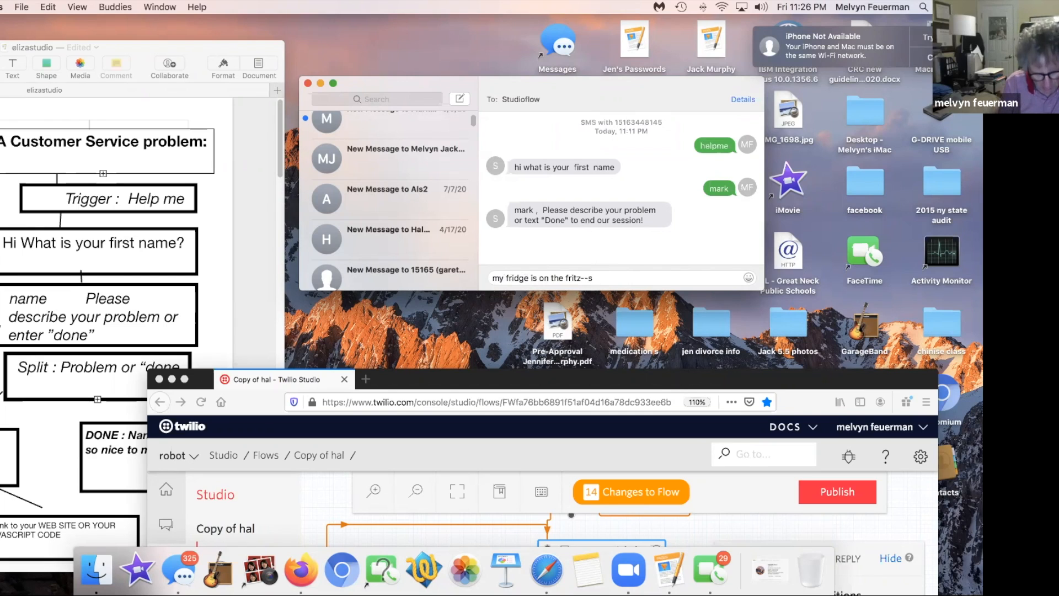
{"action": "type", "text": "orry ti"}
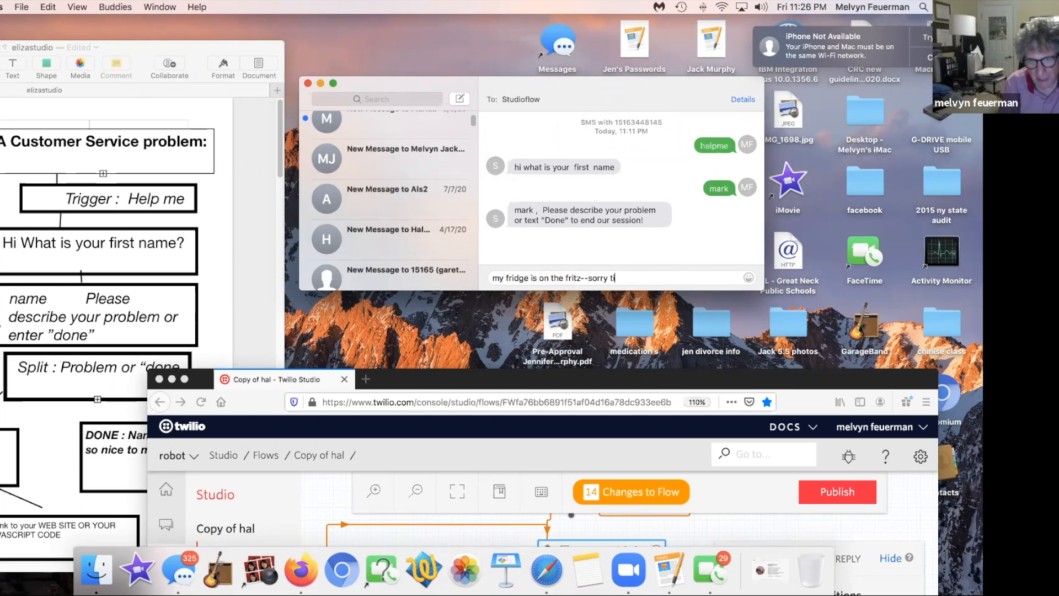
{"action": "key", "text": "BackSpace"}
{"action": "key", "text": "BackSpace"}
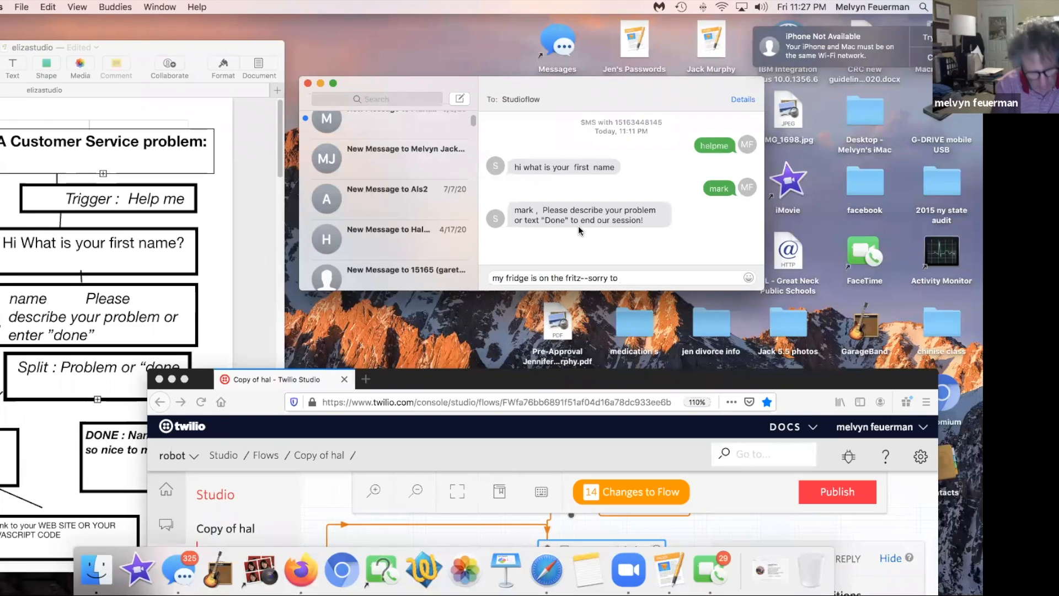
{"action": "type", "text": "be v"}
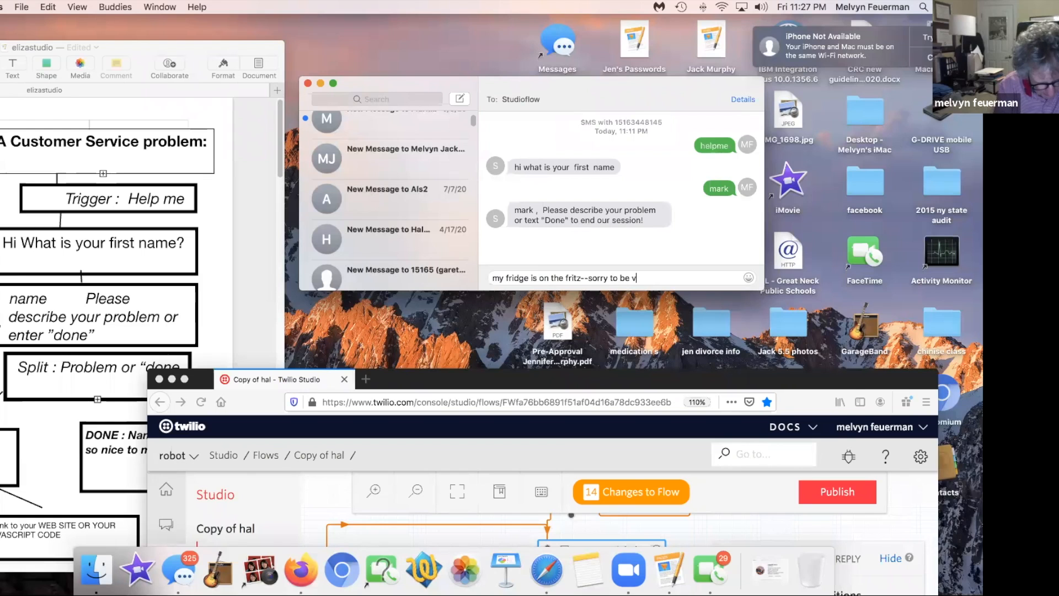
{"action": "type", "text": "ague"}
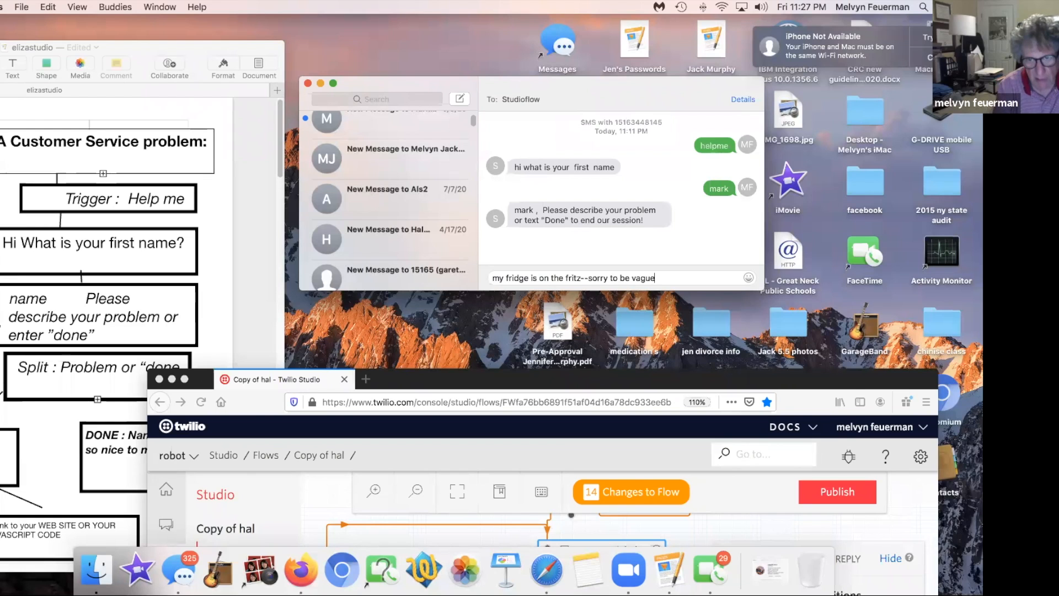
Compare the drafted text with the flow, bring the Twilio window back up and show the split_on_problem_or_done widget's settings
{"action": "left_click_drag", "start_coordinate": [418, 381], "coordinate": [290, 30]}
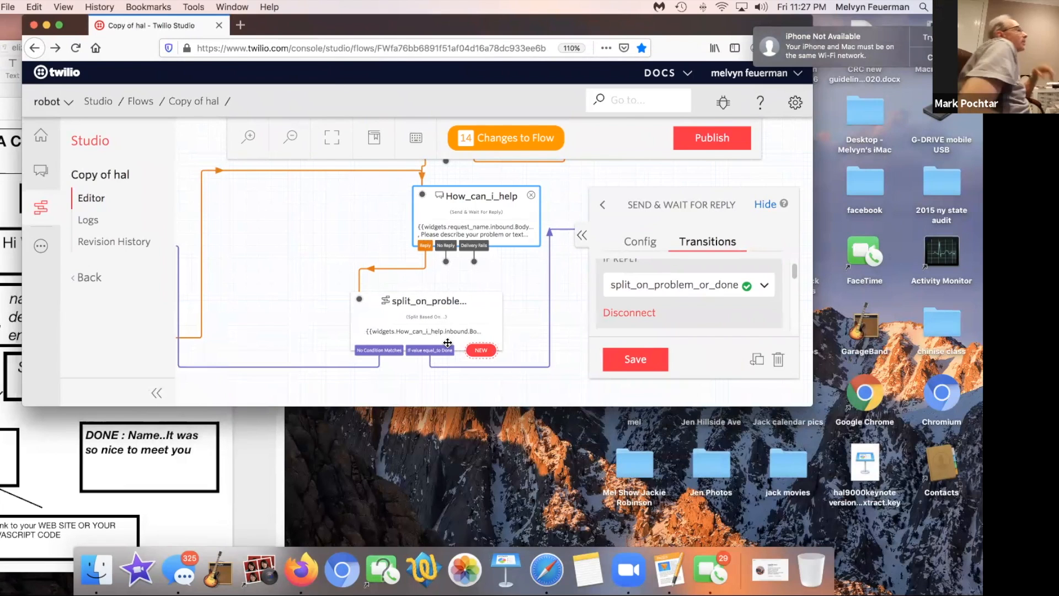
{"action": "left_click_drag", "start_coordinate": [318, 28], "coordinate": [261, 105]}
{"action": "left_click_drag", "start_coordinate": [342, 292], "coordinate": [589, 294]}
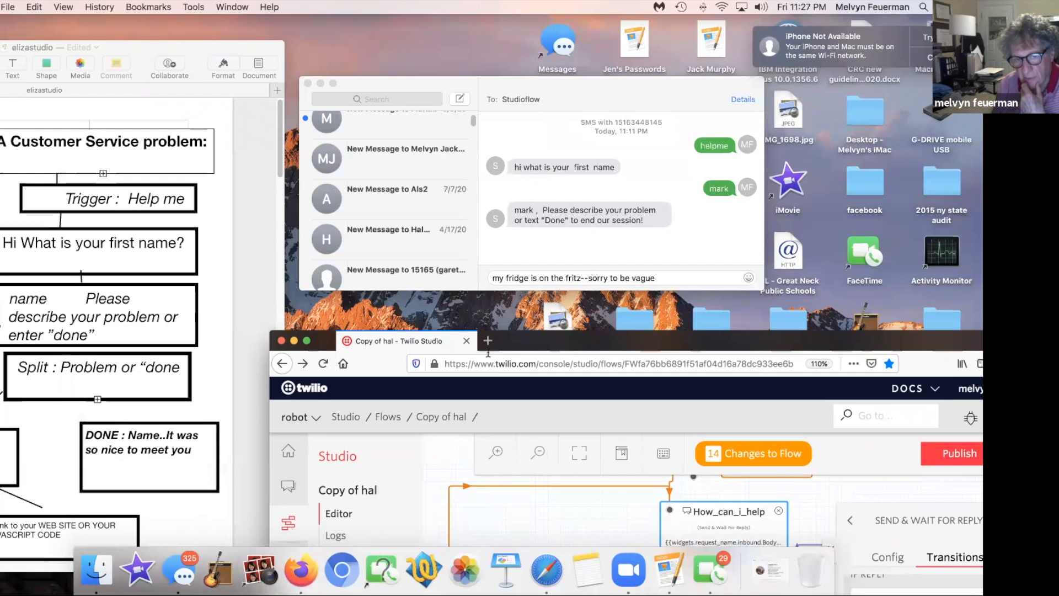
{"action": "left_click_drag", "start_coordinate": [466, 269], "coordinate": [354, 53]}
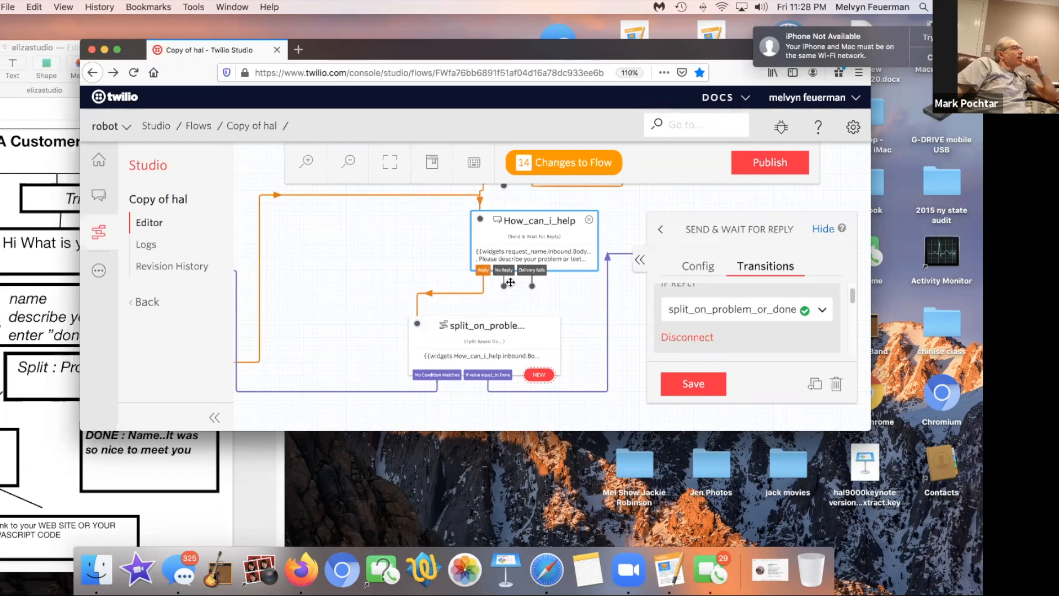
{"action": "left_click", "coordinate": [486, 328]}
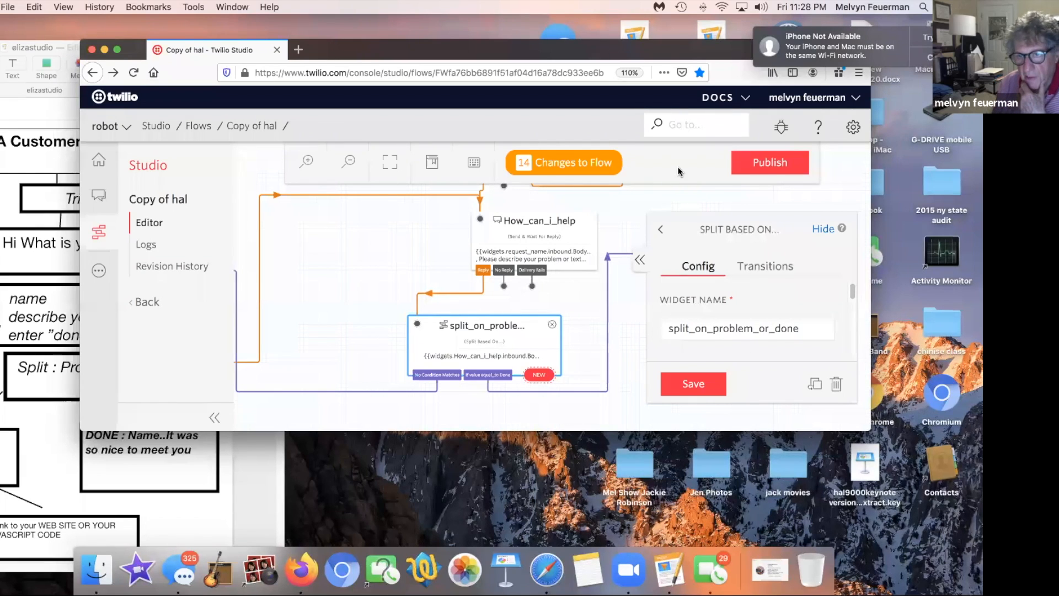
Reposition the Twilio window and examine which variable split_on_problem_or_done compares in its transitions
{"action": "left_click_drag", "start_coordinate": [379, 46], "coordinate": [287, 33]}
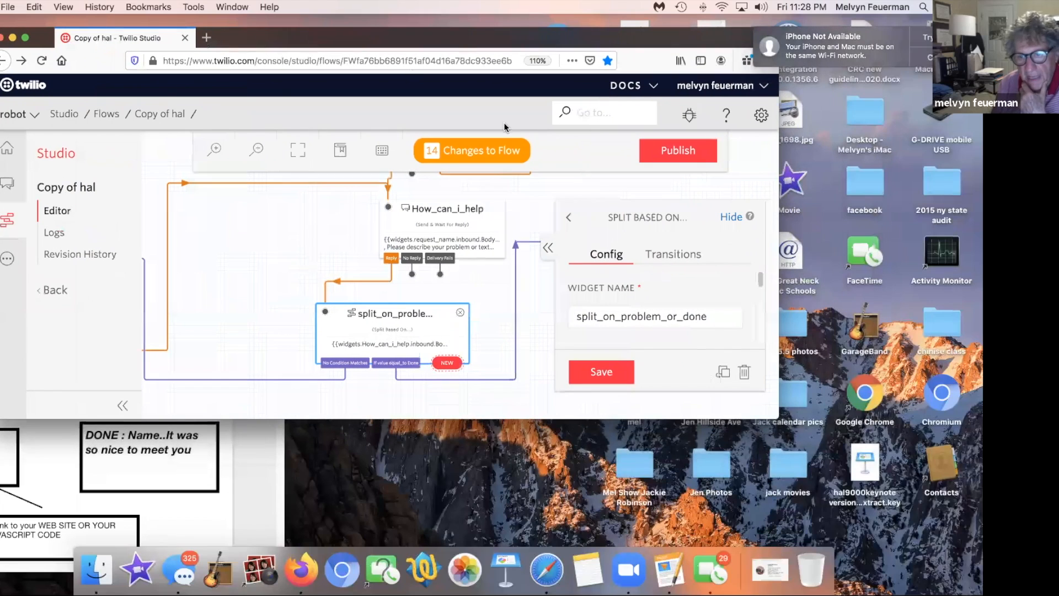
{"action": "mouse_move", "coordinate": [761, 284]}
{"action": "left_mouse_down"}
{"action": "mouse_move", "coordinate": [764, 350]}
{"action": "mouse_move", "coordinate": [776, 283]}
{"action": "left_mouse_up"}
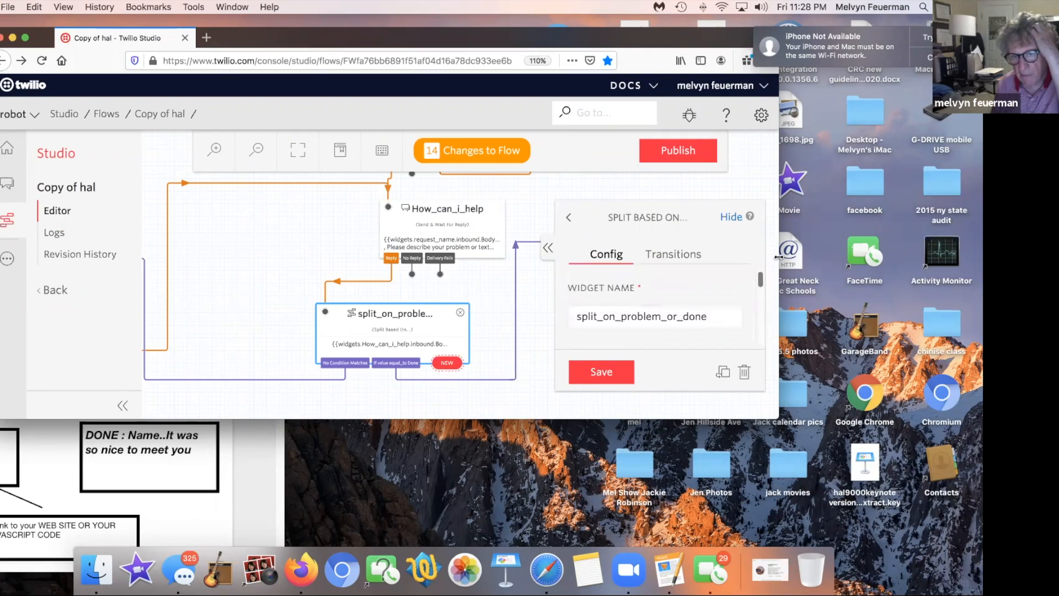
{"action": "left_click", "coordinate": [674, 255]}
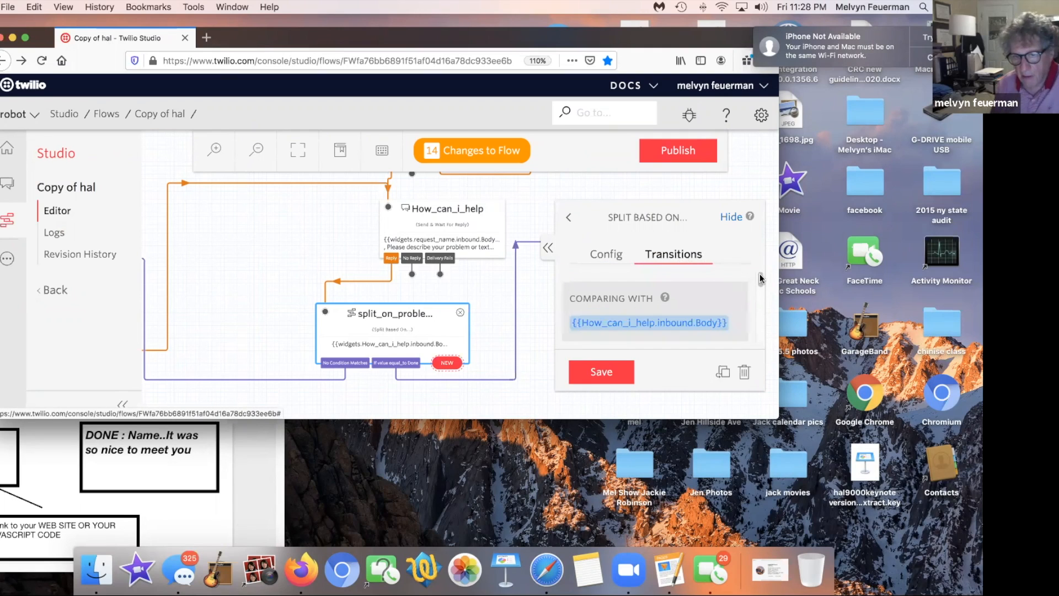
{"action": "scroll", "coordinate": [761, 287], "scroll_direction": "down", "scroll_amount": 1}
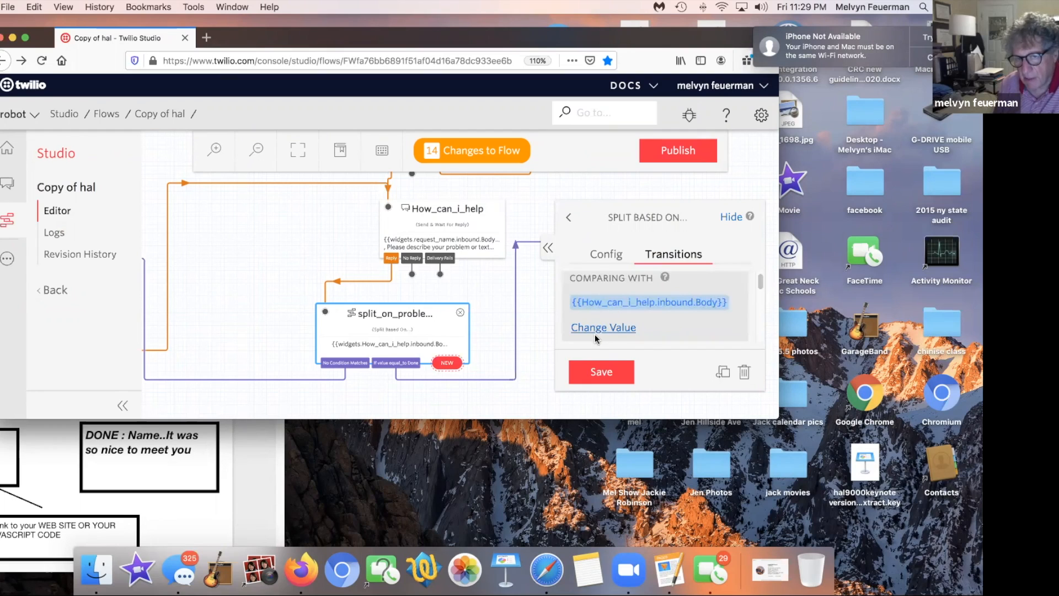
{"action": "scroll", "coordinate": [760, 282], "scroll_direction": "down", "scroll_amount": 2}
{"action": "scroll", "coordinate": [761, 284], "scroll_direction": "up", "scroll_amount": 3}
{"action": "scroll", "coordinate": [760, 282], "scroll_direction": "up", "scroll_amount": 1}
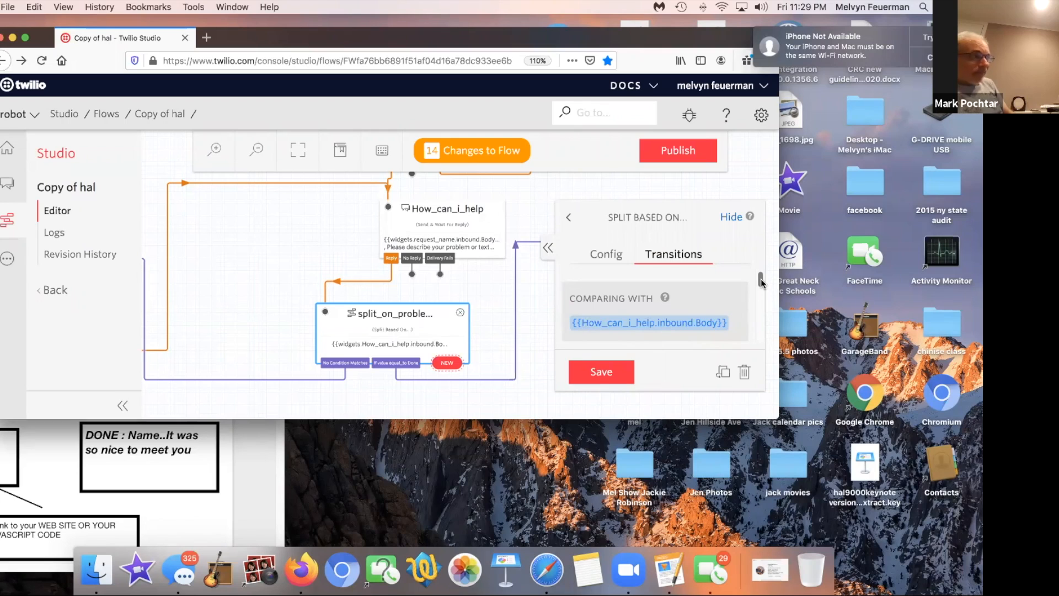
{"action": "mouse_move", "coordinate": [764, 283]}
{"action": "left_mouse_down"}
{"action": "mouse_move", "coordinate": [764, 301]}
{"action": "mouse_move", "coordinate": [761, 277]}
{"action": "left_mouse_up"}
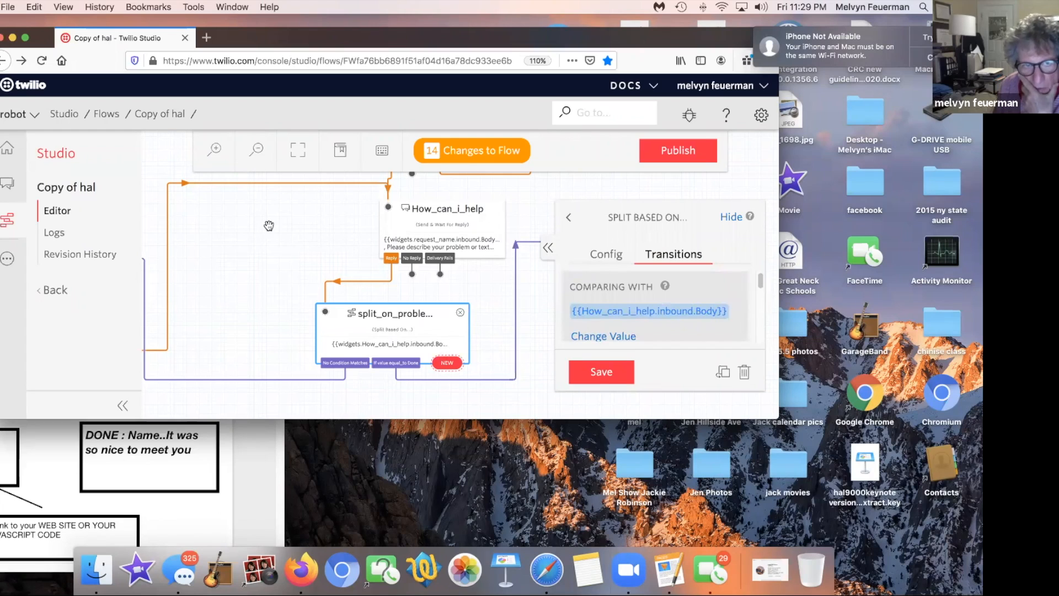
Examine the matching condition defined in split_on_problem_or_done's transitions
{"action": "left_click", "coordinate": [217, 155]}
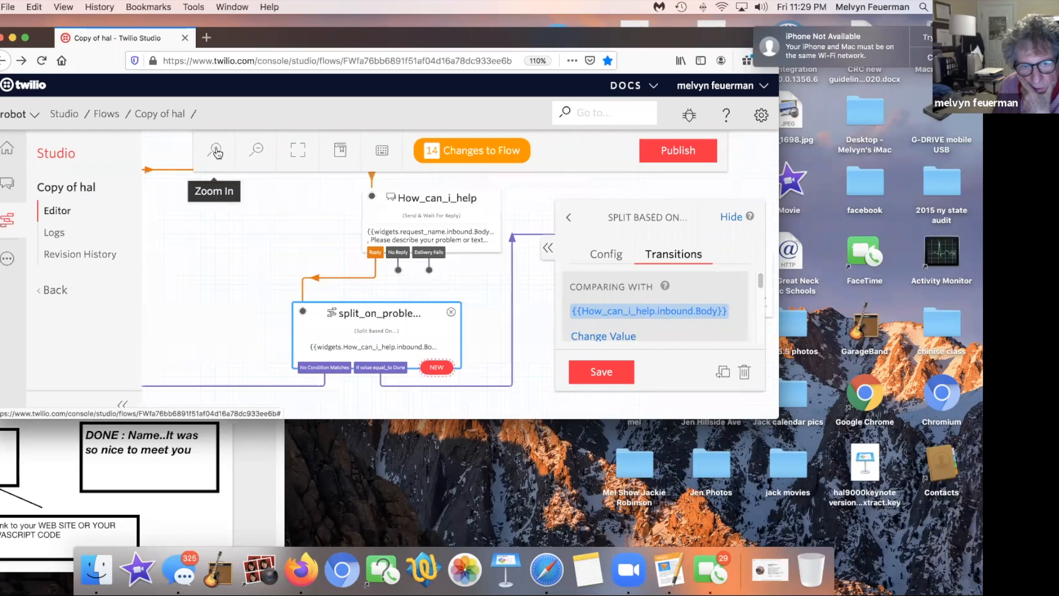
{"action": "left_click", "coordinate": [217, 153]}
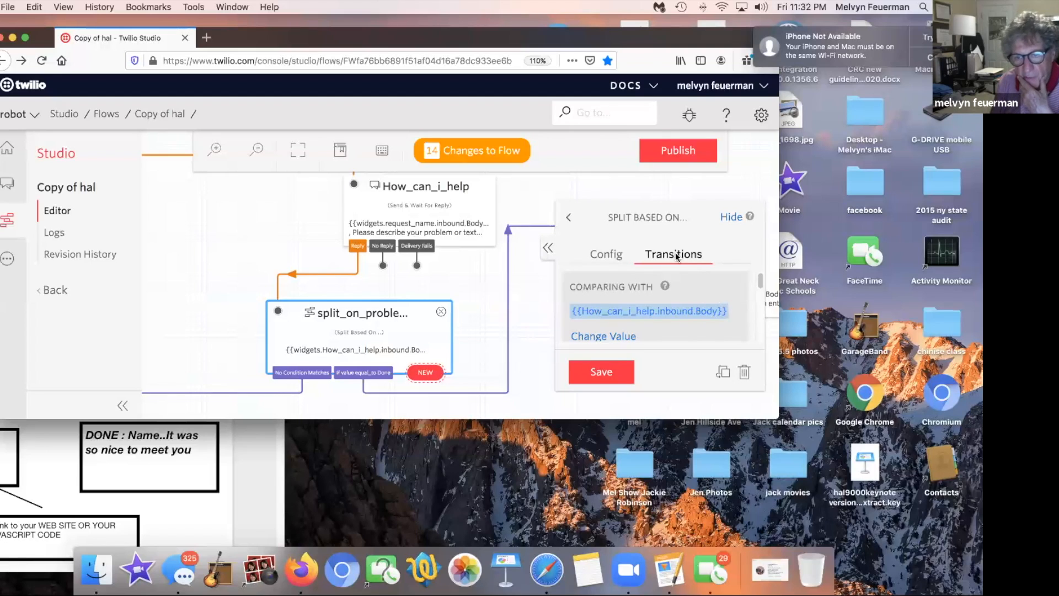
{"action": "scroll", "coordinate": [759, 265], "scroll_direction": "up", "scroll_amount": 1}
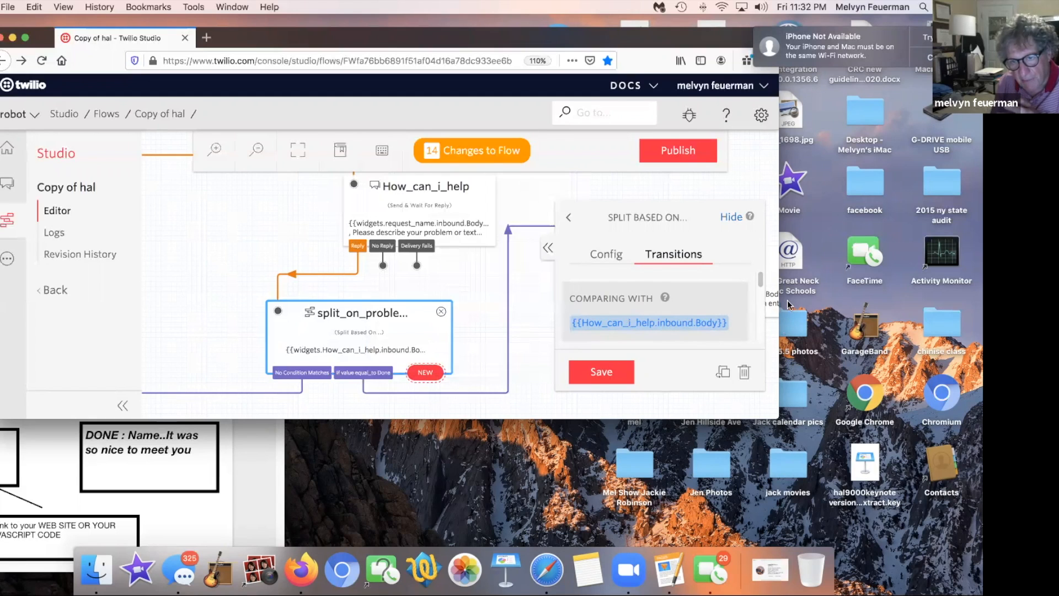
{"action": "scroll", "coordinate": [760, 290], "scroll_direction": "down", "scroll_amount": 5}
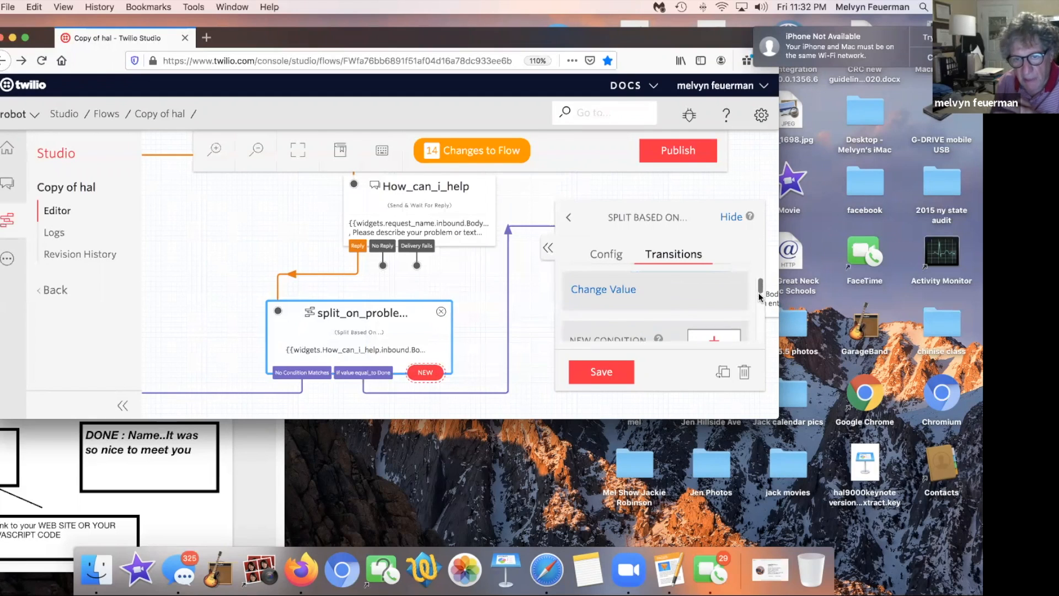
{"action": "mouse_move", "coordinate": [759, 292]}
{"action": "left_mouse_down"}
{"action": "mouse_move", "coordinate": [763, 284]}
{"action": "mouse_move", "coordinate": [763, 312]}
{"action": "left_mouse_up"}
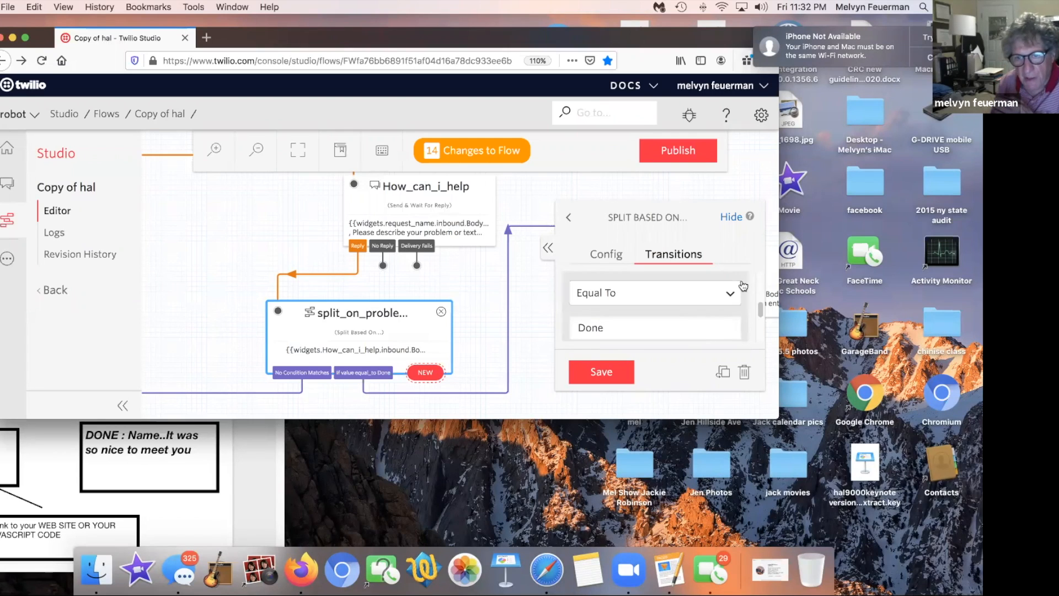
Hide the split widget's settings and trace its matching path to the done widget
{"action": "left_click", "coordinate": [732, 217]}
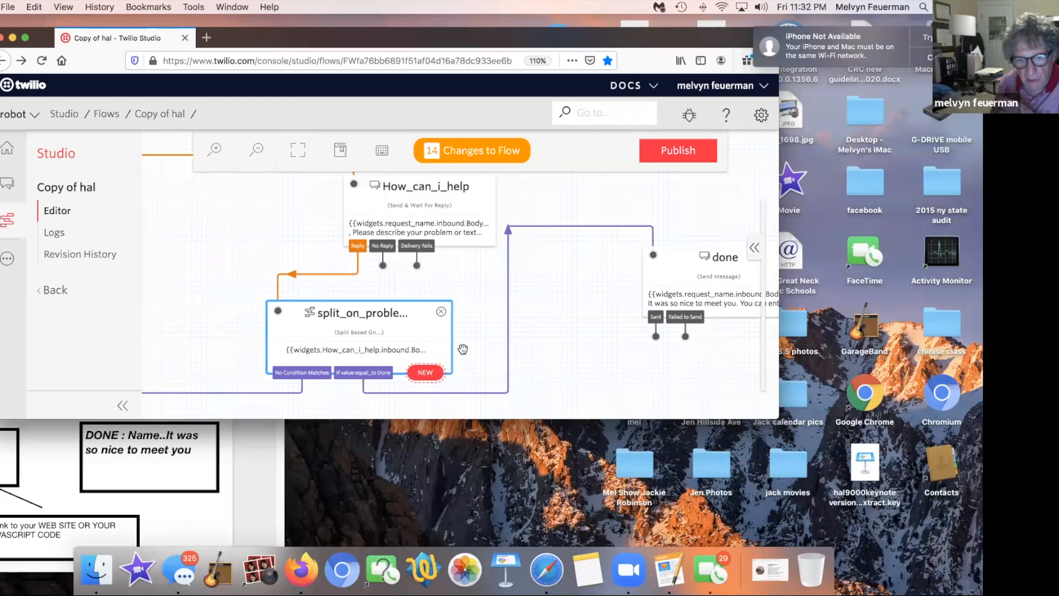
{"action": "left_click_drag", "start_coordinate": [468, 337], "coordinate": [480, 320]}
{"action": "scroll", "coordinate": [479, 320], "scroll_direction": "right", "scroll_amount": 3}
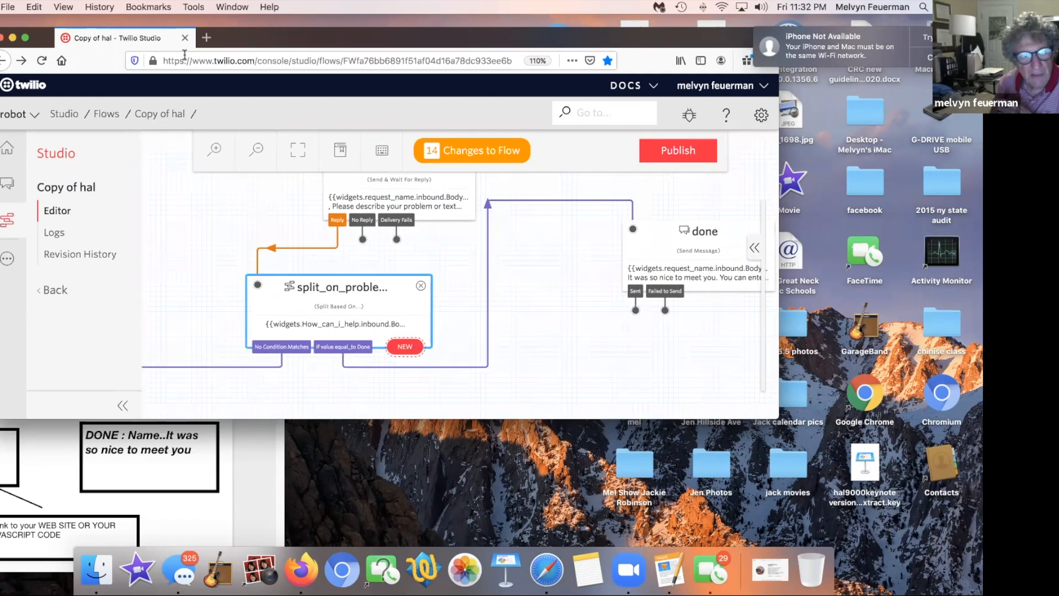
Move the Twilio window aside and send the drafted "my fridge is on the fritz--sorry to be vague" in the Studioflow conversation
{"action": "double_click", "coordinate": [244, 36]}
{"action": "left_click_drag", "start_coordinate": [541, 109], "coordinate": [547, 432]}
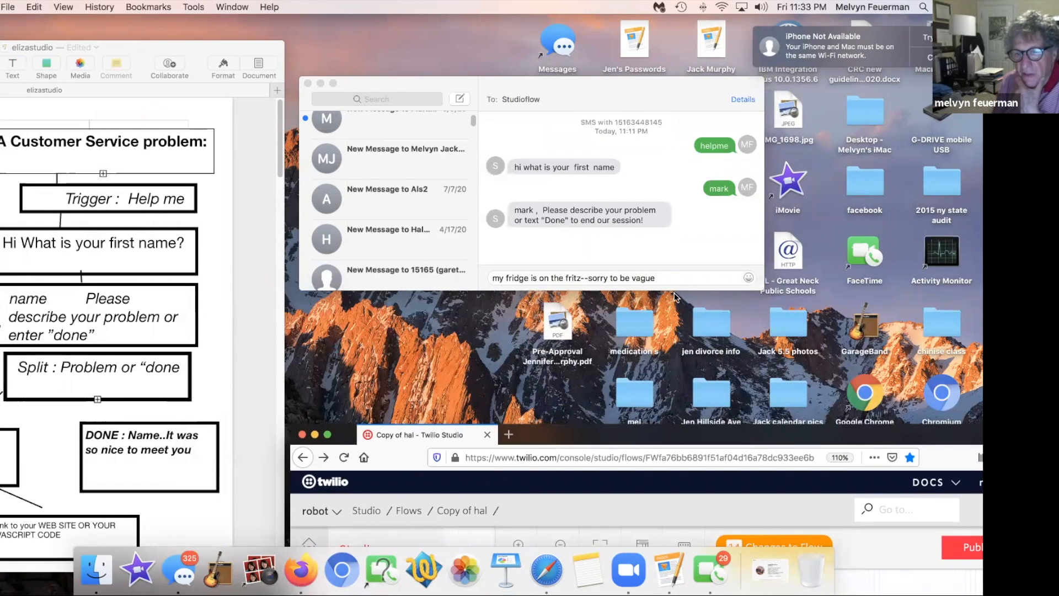
{"action": "left_click", "coordinate": [658, 277]}
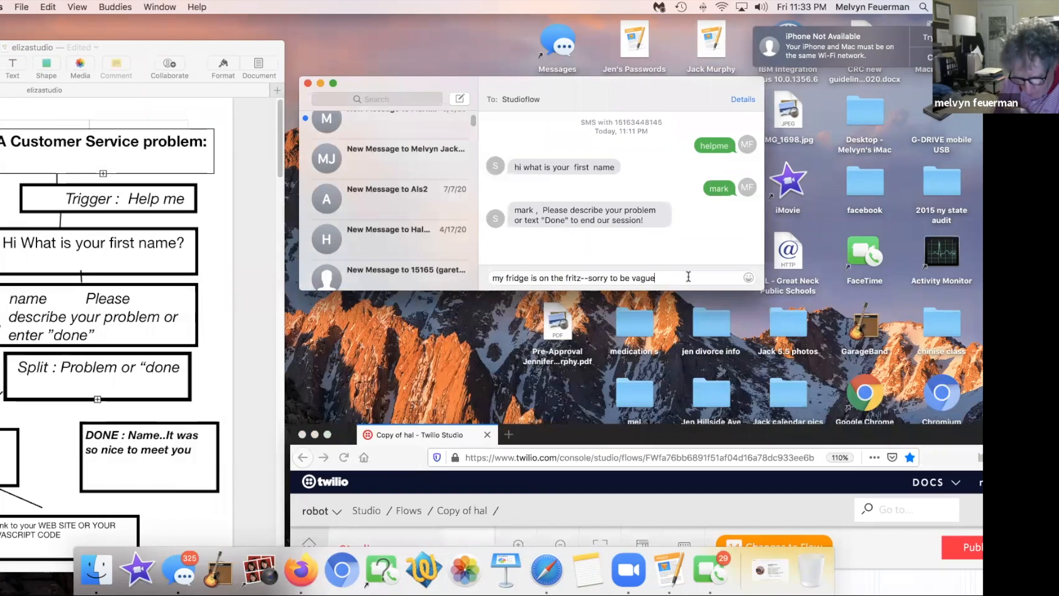
{"action": "key", "text": "Return"}
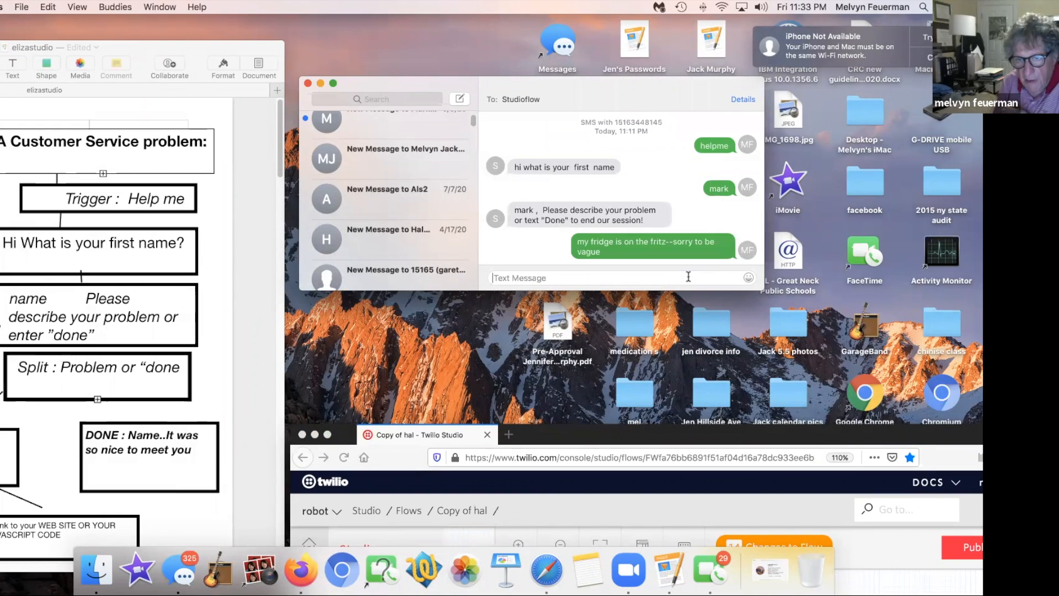
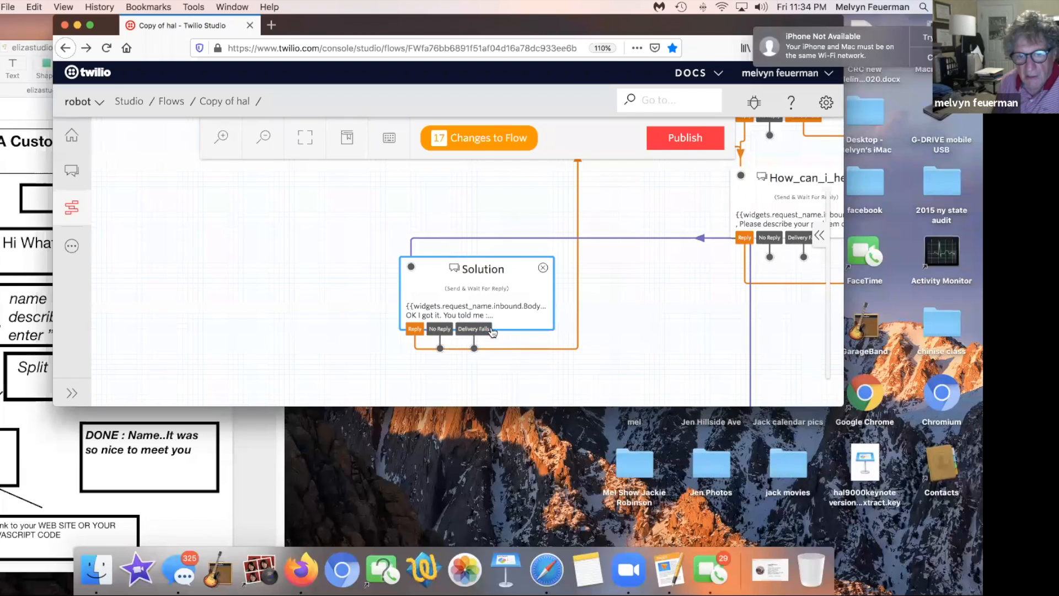
Show the Solution widget's settings and examine its reply, no-reply and delivery-failure transitions
{"action": "left_click", "coordinate": [225, 139]}
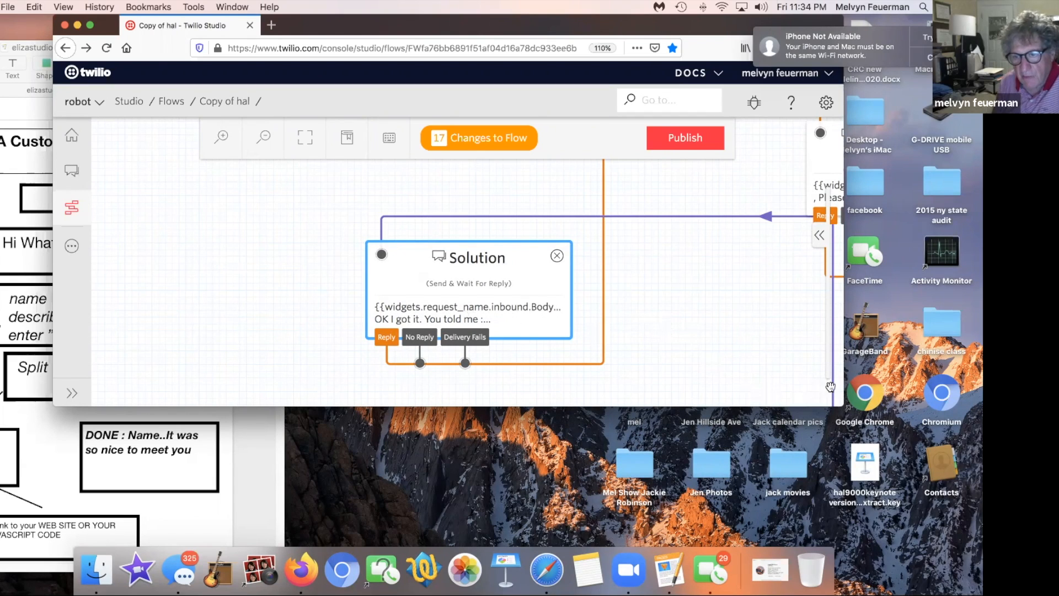
{"action": "left_click_drag", "start_coordinate": [823, 273], "coordinate": [605, 286]}
{"action": "left_click", "coordinate": [819, 236]}
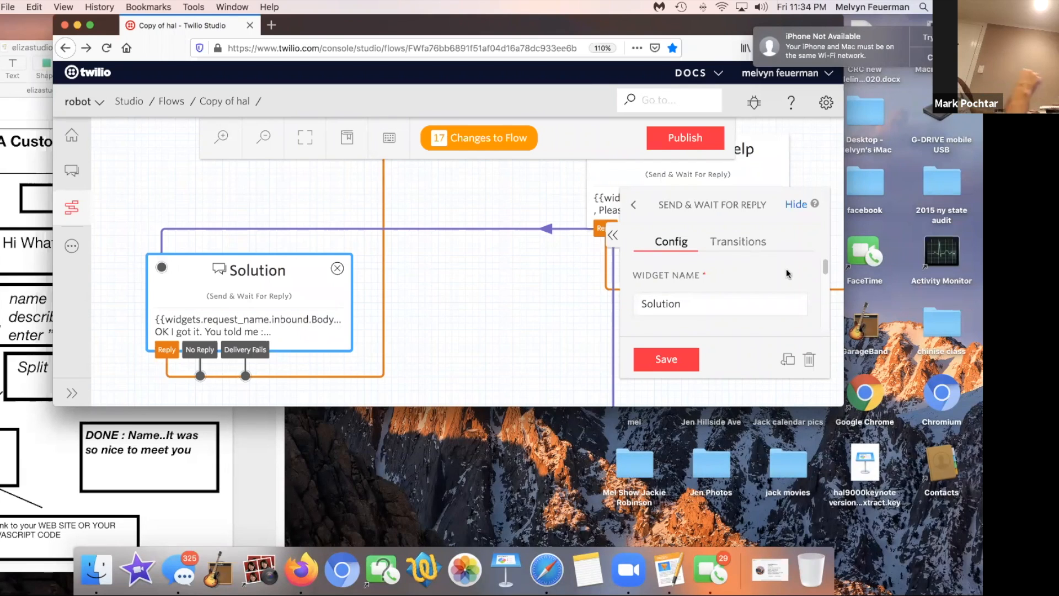
{"action": "left_click", "coordinate": [740, 242]}
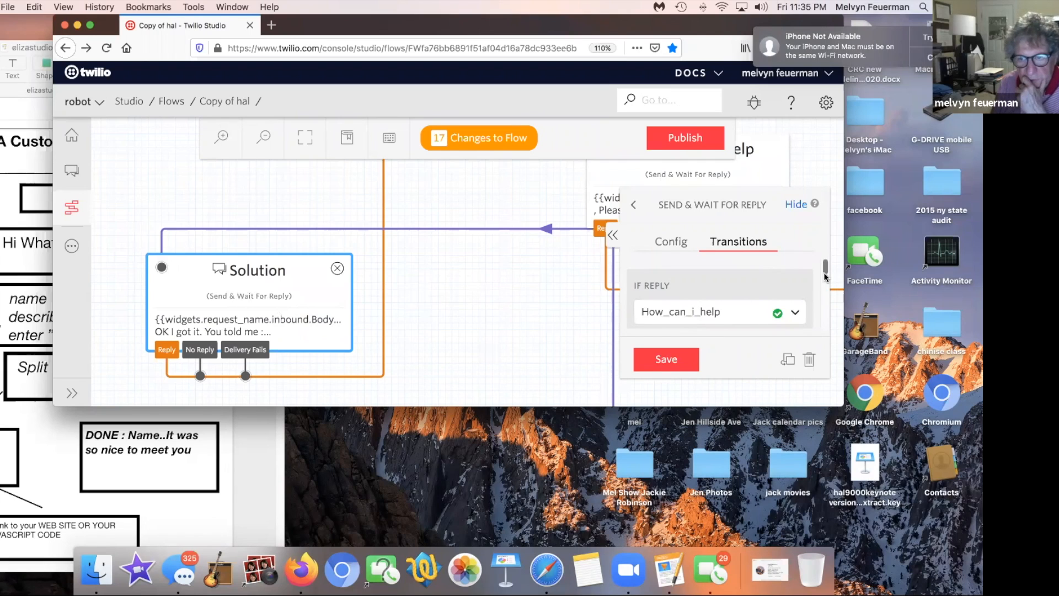
{"action": "scroll", "coordinate": [820, 298], "scroll_direction": "down", "scroll_amount": 5}
{"action": "scroll", "coordinate": [822, 298], "scroll_direction": "down", "scroll_amount": 3}
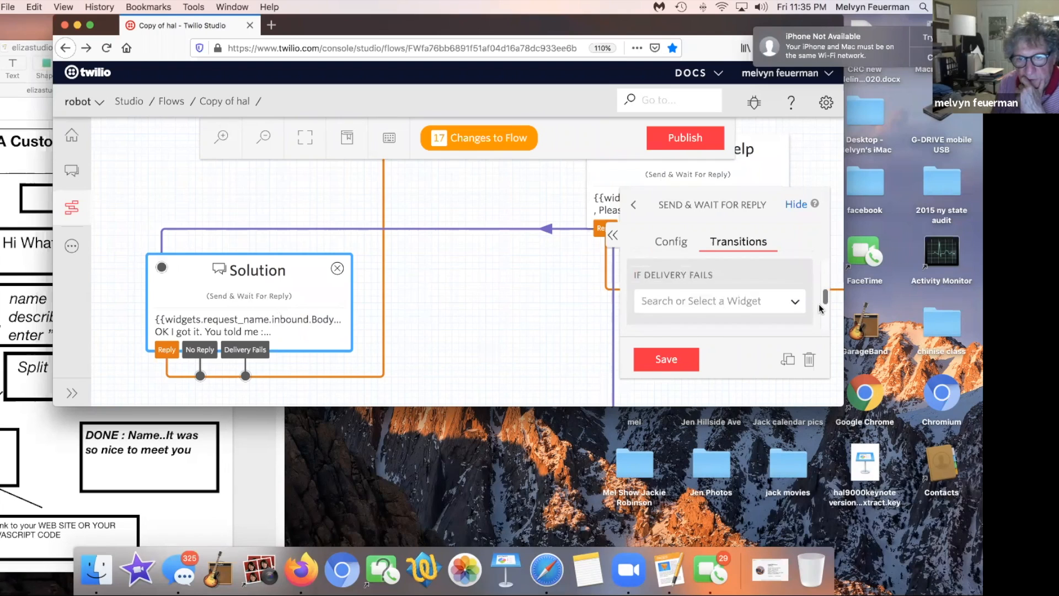
{"action": "scroll", "coordinate": [824, 290], "scroll_direction": "up", "scroll_amount": 6}
{"action": "scroll", "coordinate": [826, 281], "scroll_direction": "up", "scroll_amount": 2}
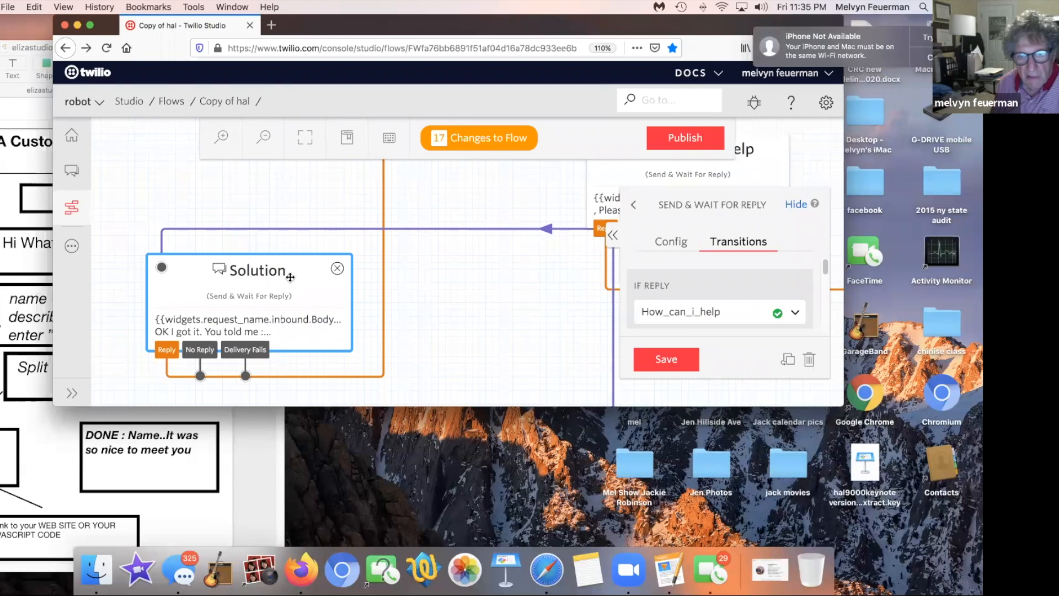
Examine Solution's widget name and message body, including its inserted variables, and close the settings and widget library
{"action": "left_click_drag", "start_coordinate": [424, 284], "coordinate": [529, 280]}
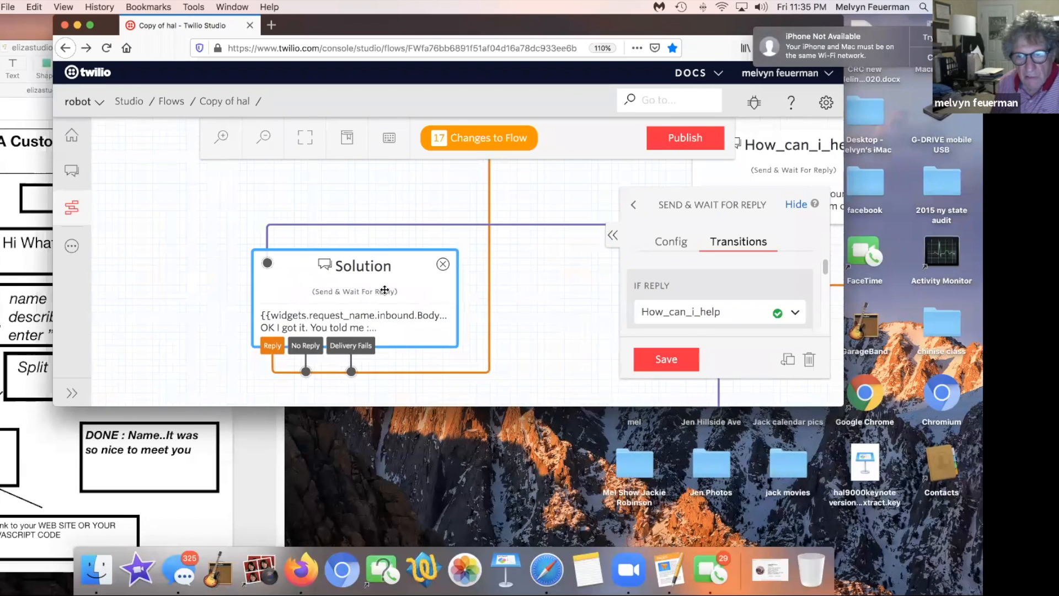
{"action": "left_click", "coordinate": [680, 243]}
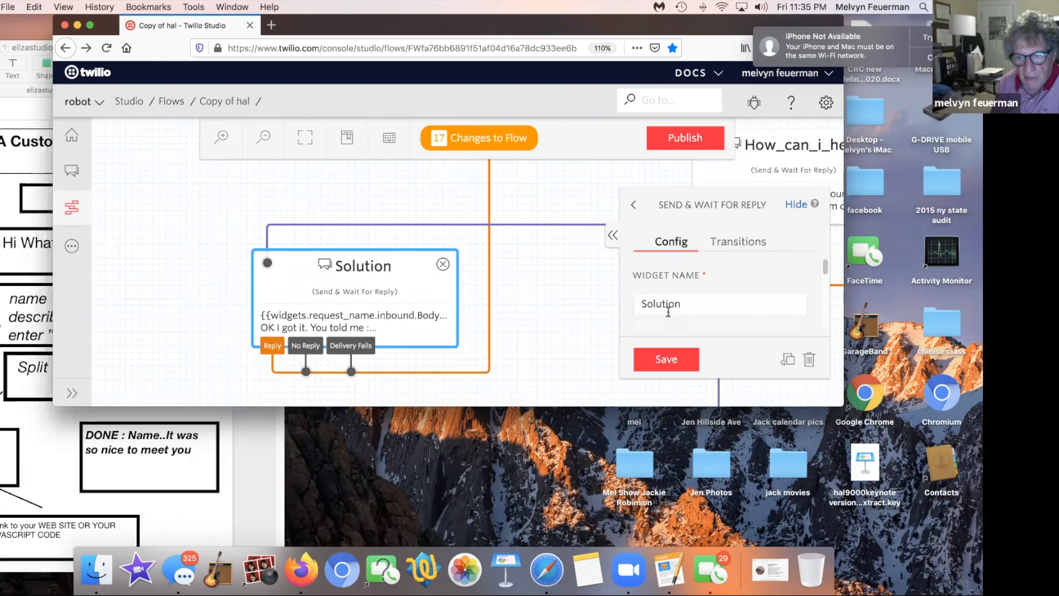
{"action": "scroll", "coordinate": [822, 276], "scroll_direction": "down", "scroll_amount": 3}
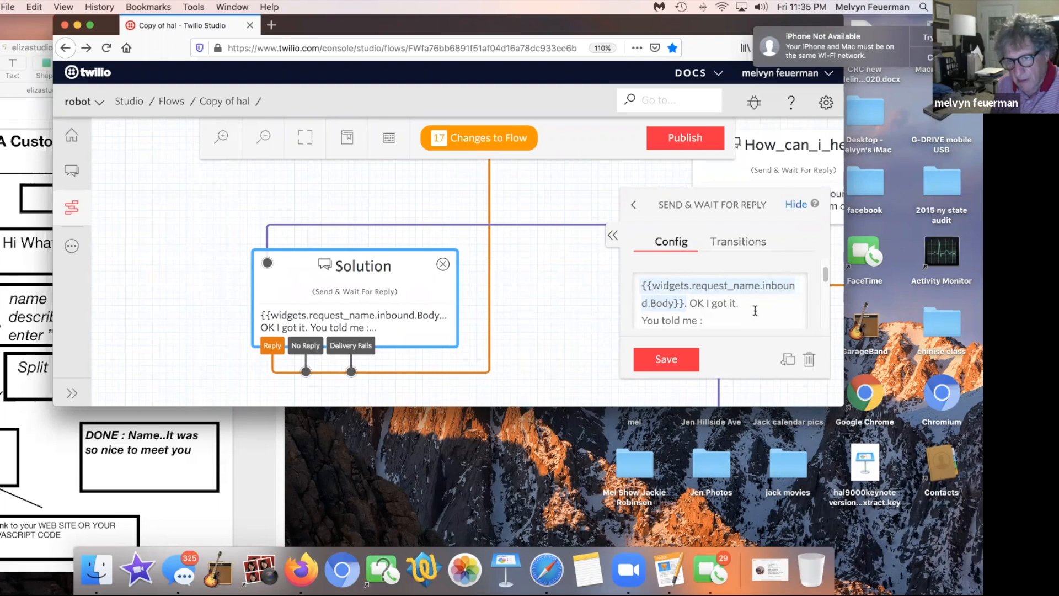
{"action": "left_click_drag", "start_coordinate": [826, 279], "coordinate": [826, 282]}
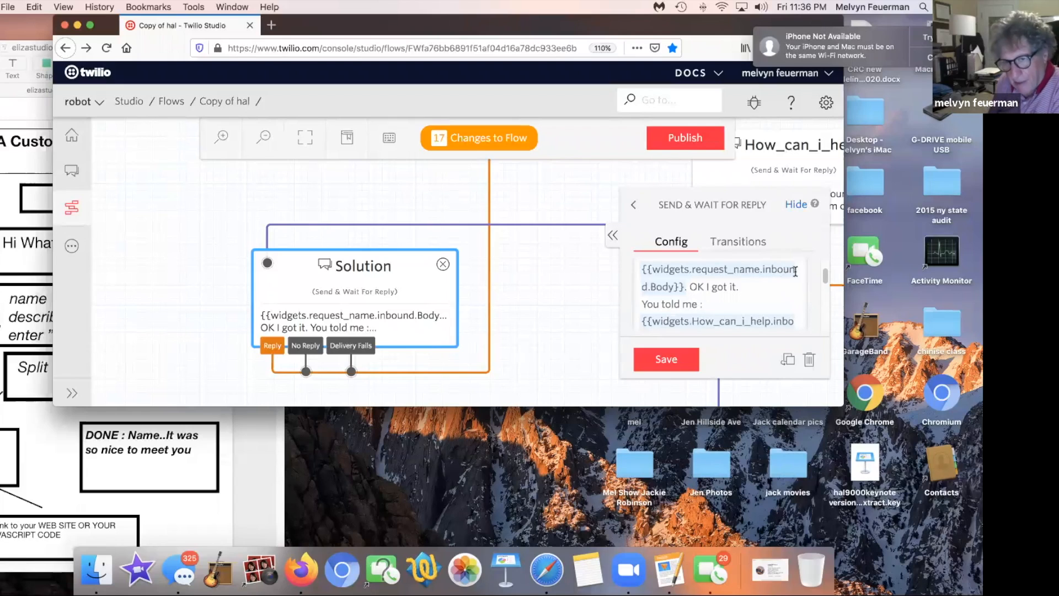
{"action": "left_click_drag", "start_coordinate": [825, 278], "coordinate": [826, 284]}
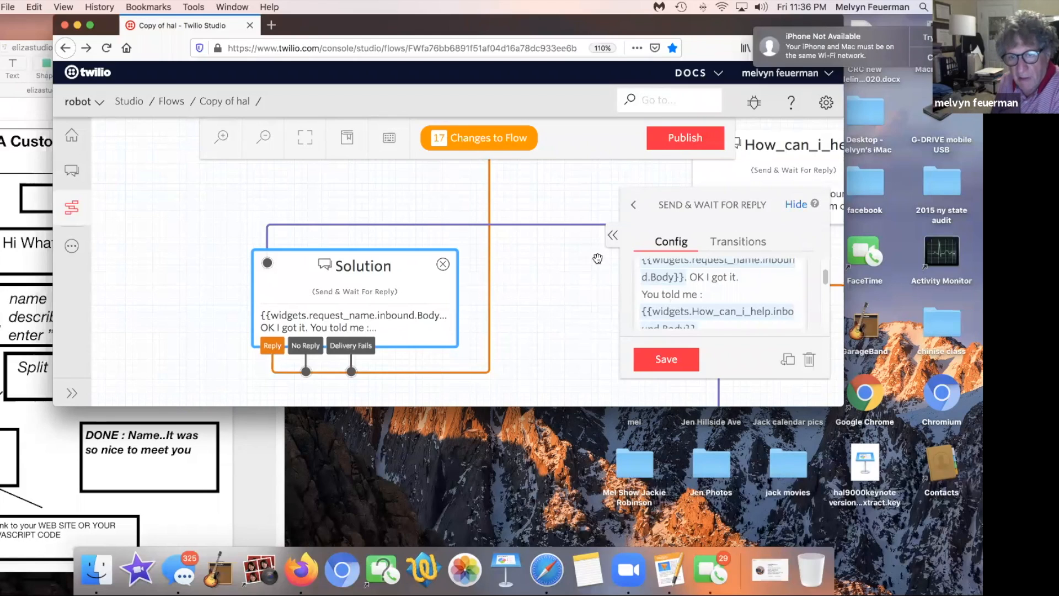
{"action": "left_click", "coordinate": [633, 205]}
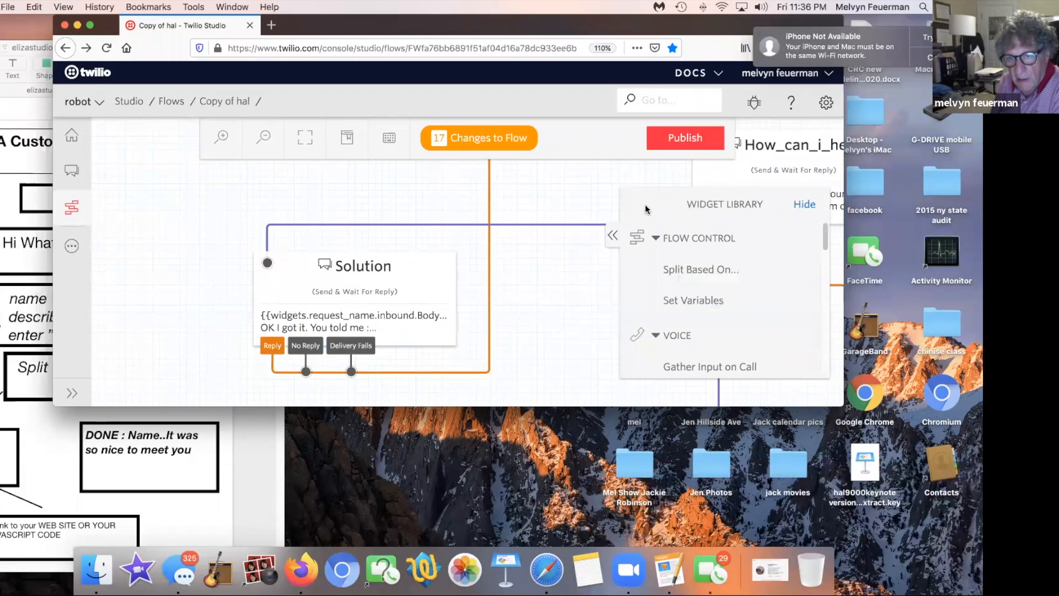
{"action": "left_click", "coordinate": [803, 205]}
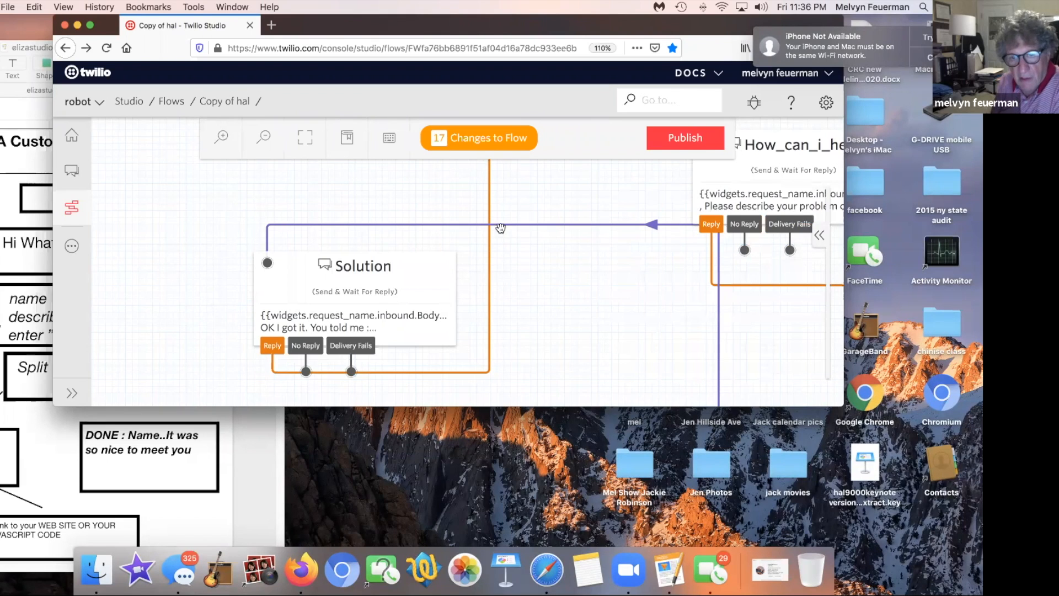
Rearrange the widgets with How_can_i_help below request_name, split_on_problem_or_done directly beneath it, Solution to its left and done to its right
{"action": "left_click", "coordinate": [267, 142]}
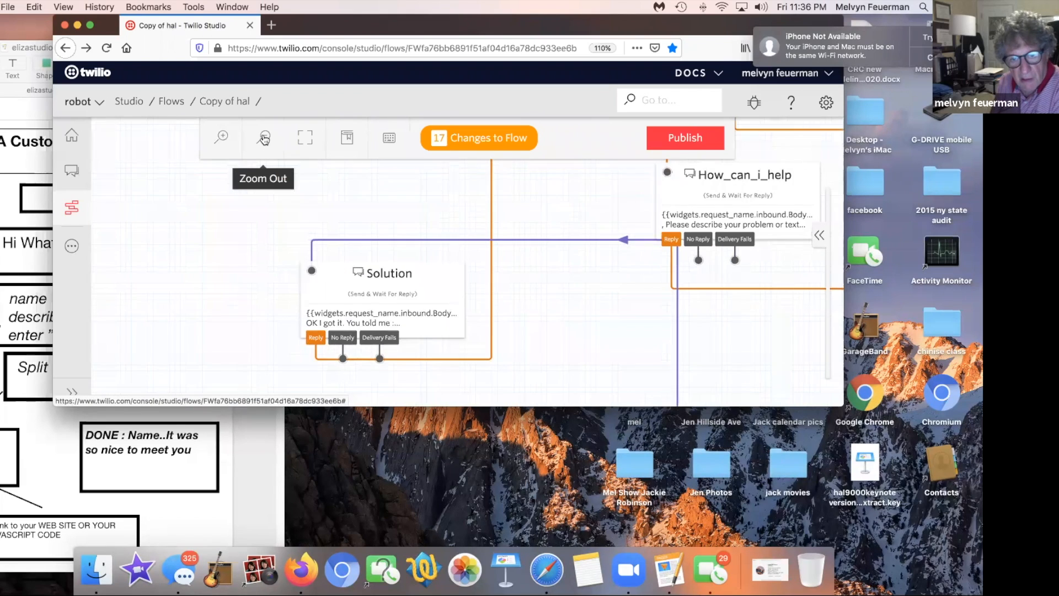
{"action": "left_click", "coordinate": [264, 140]}
{"action": "left_click", "coordinate": [264, 139]}
{"action": "left_click", "coordinate": [265, 140]}
{"action": "left_click", "coordinate": [265, 140]}
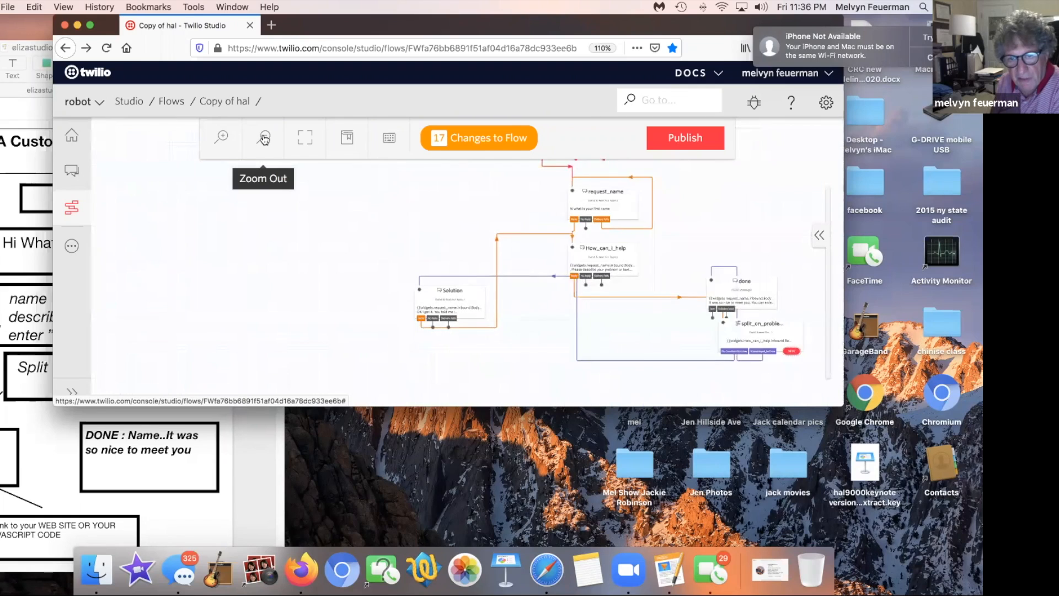
{"action": "left_click", "coordinate": [265, 140]}
{"action": "left_click_drag", "start_coordinate": [568, 255], "coordinate": [560, 257]}
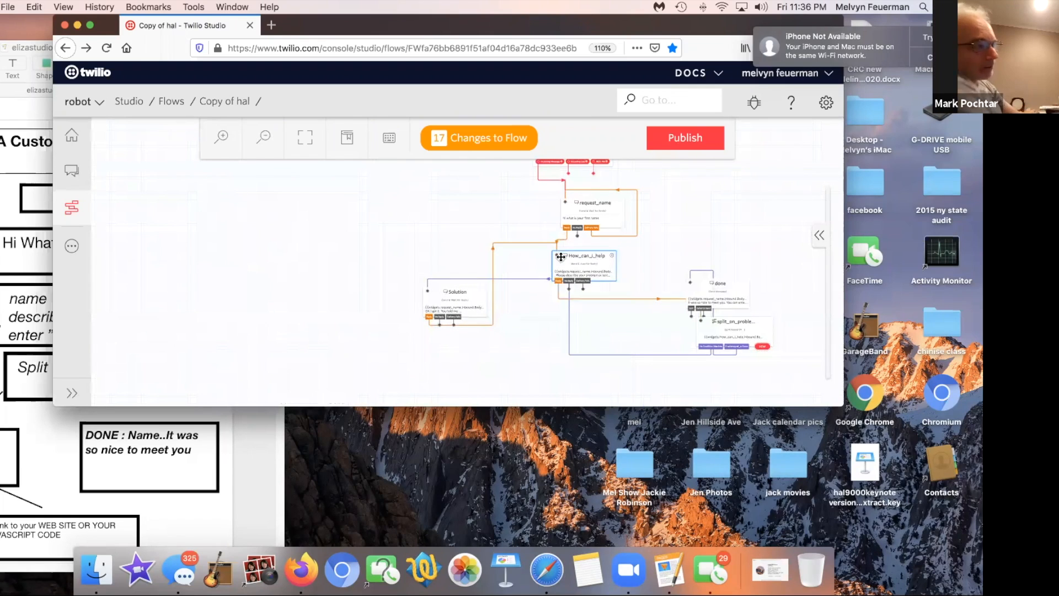
{"action": "left_click_drag", "start_coordinate": [585, 216], "coordinate": [553, 220]}
{"action": "left_click_drag", "start_coordinate": [571, 256], "coordinate": [388, 302]}
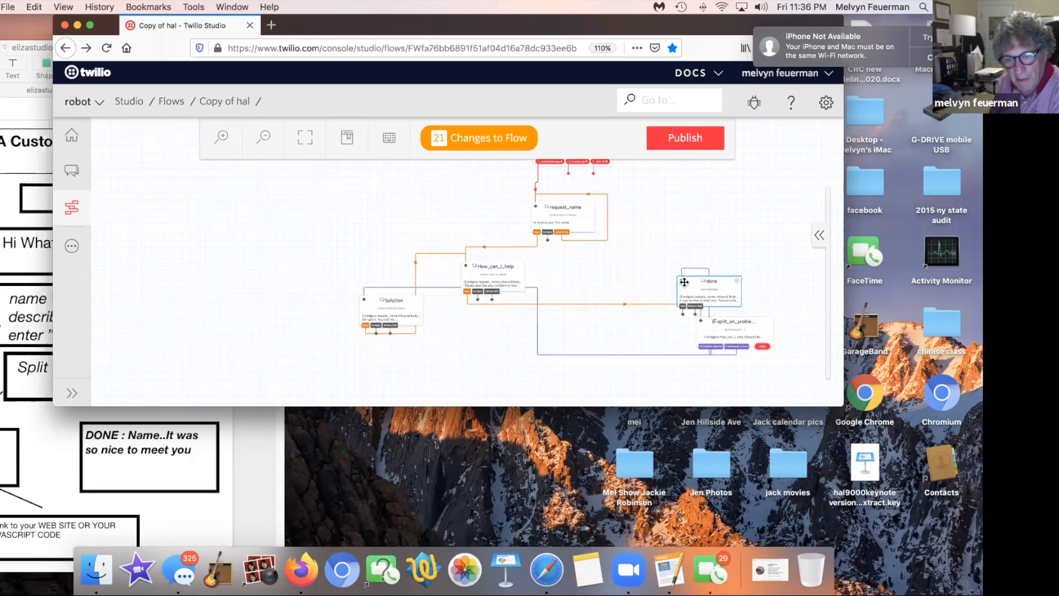
{"action": "left_click_drag", "start_coordinate": [716, 284], "coordinate": [650, 278]}
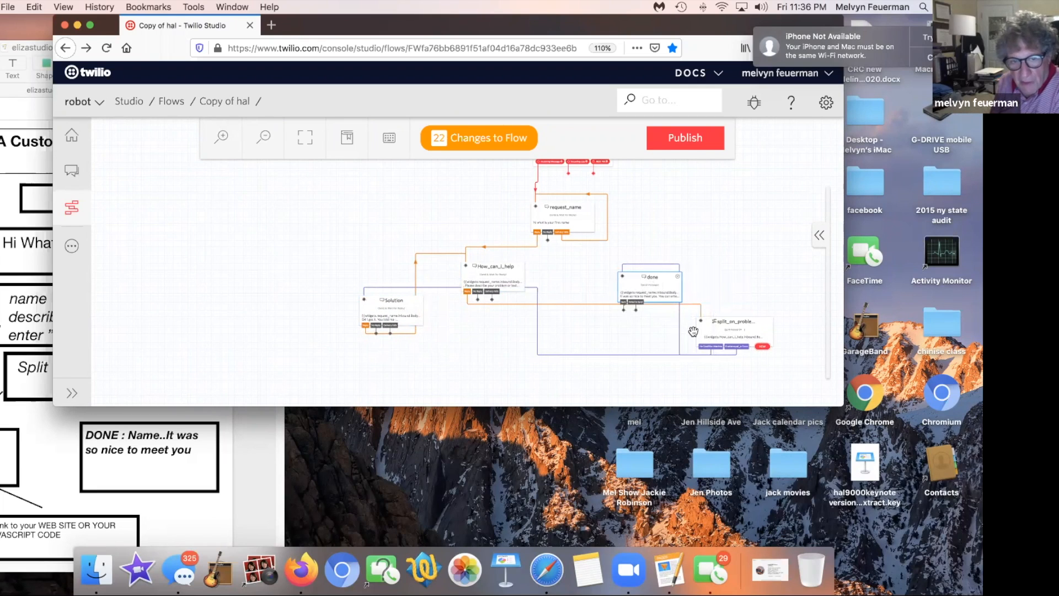
{"action": "left_click_drag", "start_coordinate": [736, 344], "coordinate": [507, 354]}
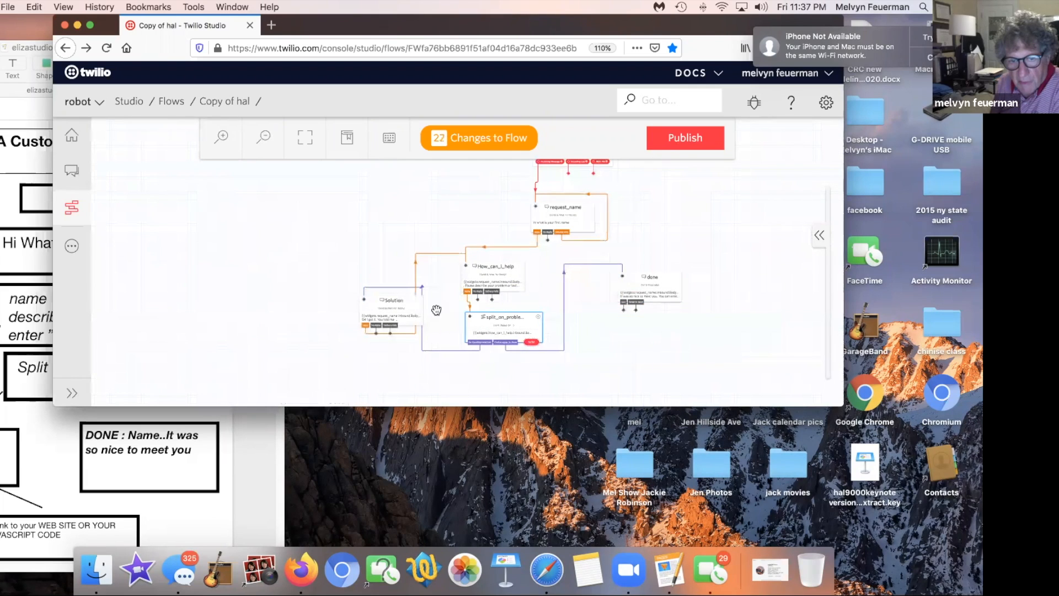
Move Solution farther left and done farther right and lower, and nudge split_on_problem_or_done to the left beneath How_can_i_help
{"action": "left_click_drag", "start_coordinate": [409, 306], "coordinate": [378, 308]}
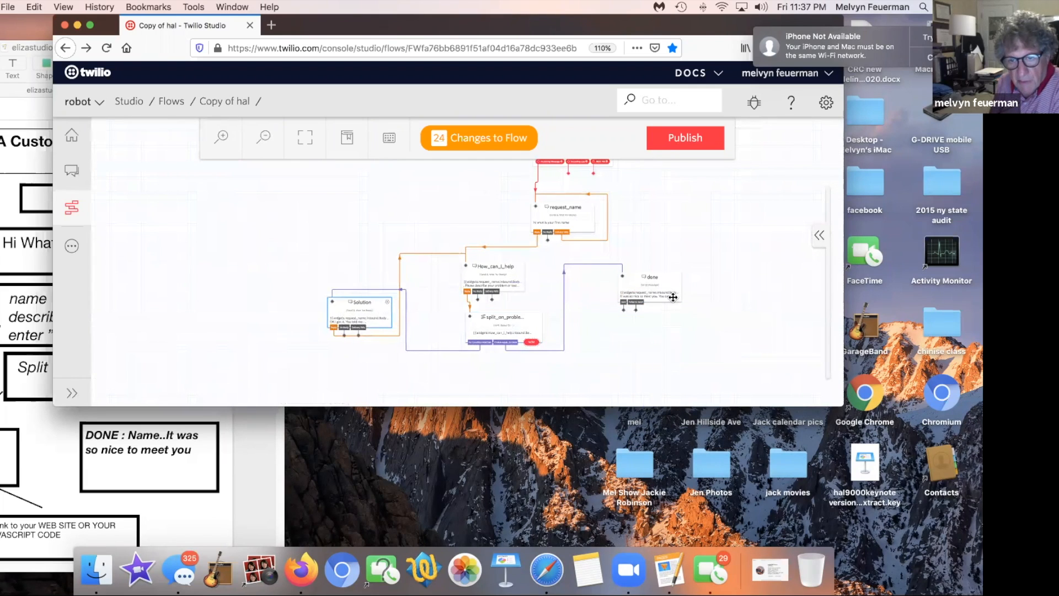
{"action": "left_click_drag", "start_coordinate": [656, 283], "coordinate": [688, 293]}
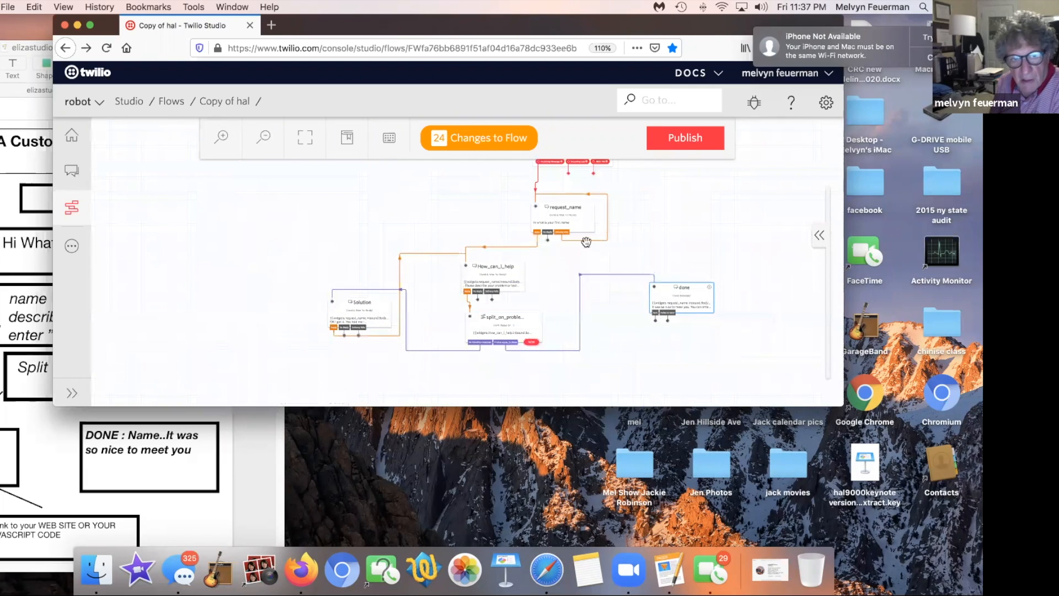
{"action": "left_click", "coordinate": [223, 144]}
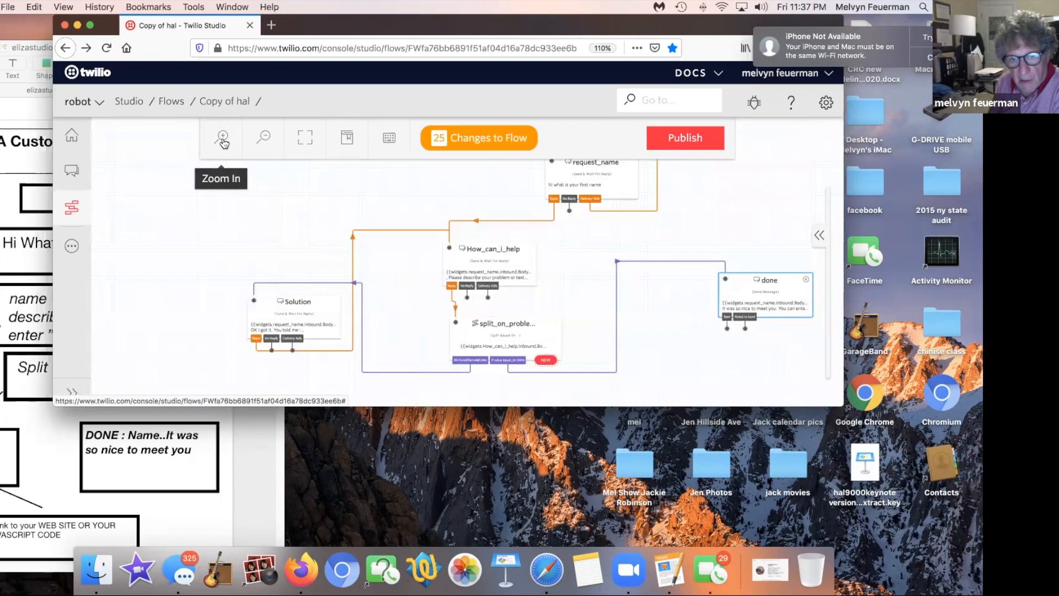
{"action": "left_click", "coordinate": [486, 331]}
{"action": "left_click_drag", "start_coordinate": [486, 331], "coordinate": [479, 334]}
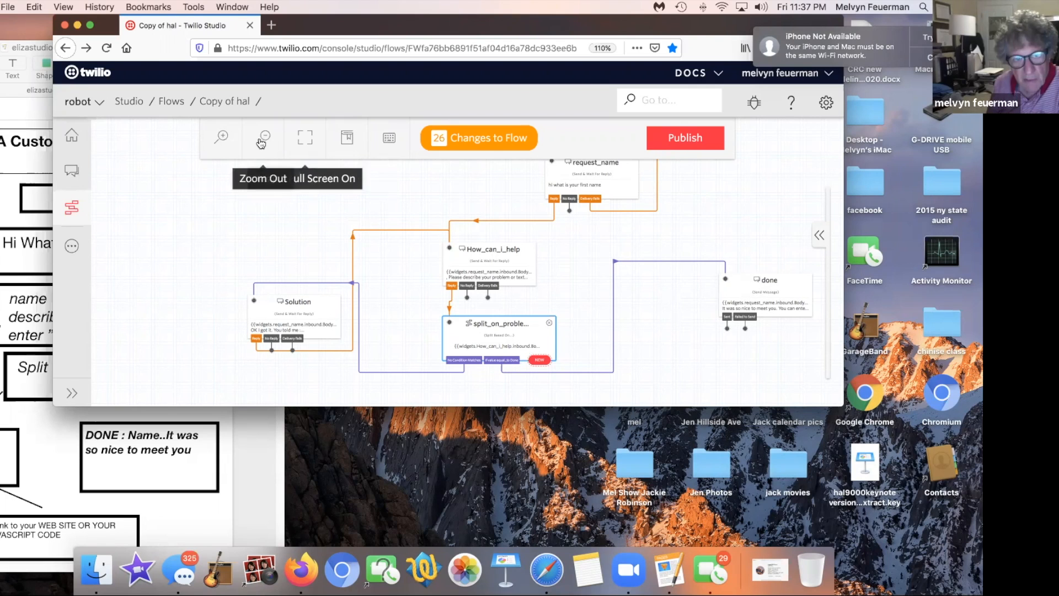
Examine split_on_problem_or_done's configuration, including its widget name and the variable it tests
{"action": "left_click", "coordinate": [225, 139]}
{"action": "left_click", "coordinate": [225, 139]}
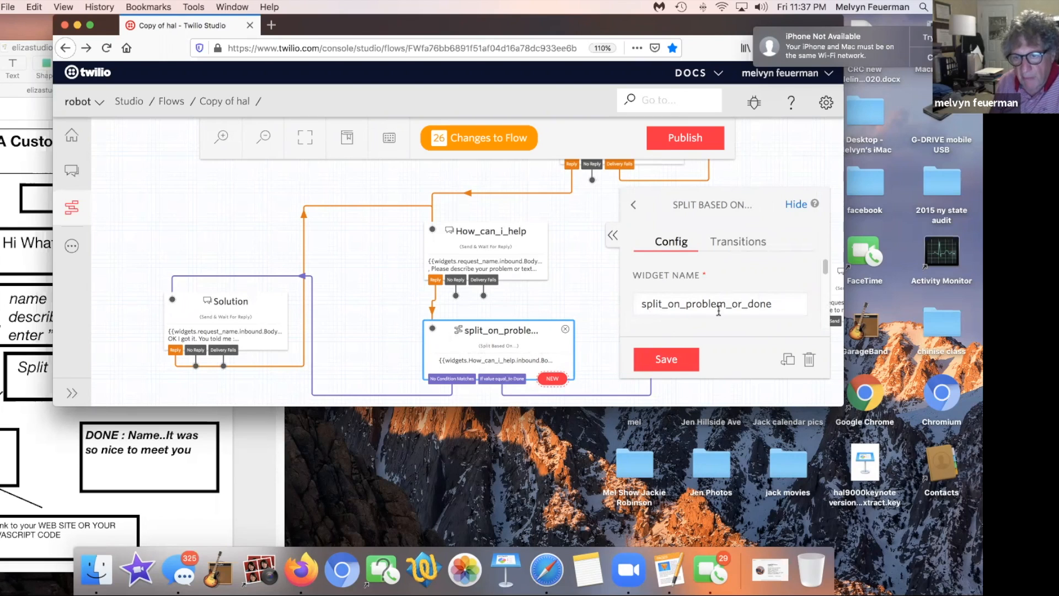
{"action": "left_click_drag", "start_coordinate": [823, 272], "coordinate": [825, 293]}
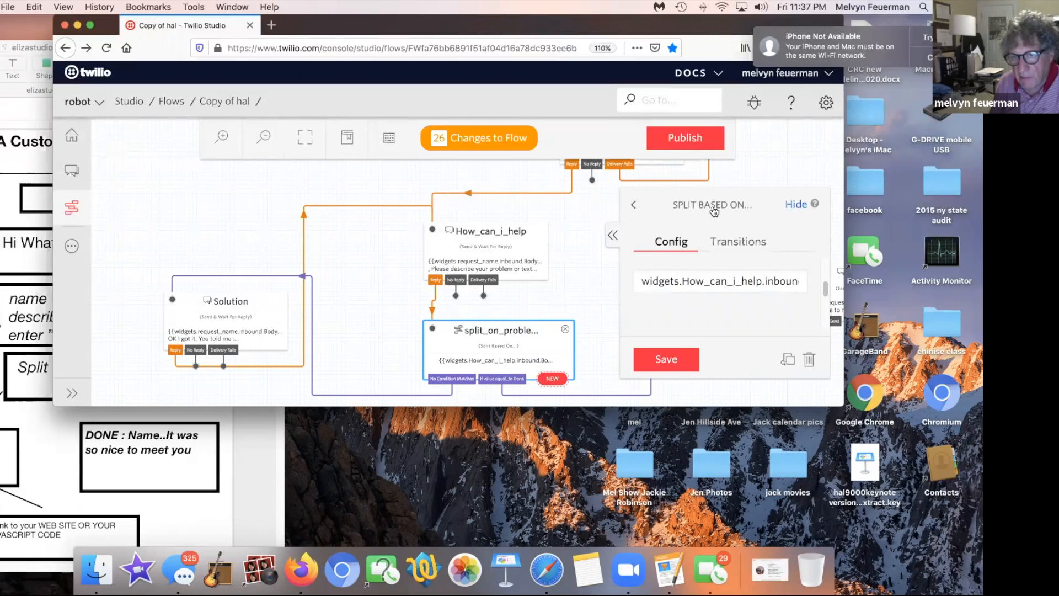
{"action": "scroll", "coordinate": [823, 287], "scroll_direction": "up", "scroll_amount": 2}
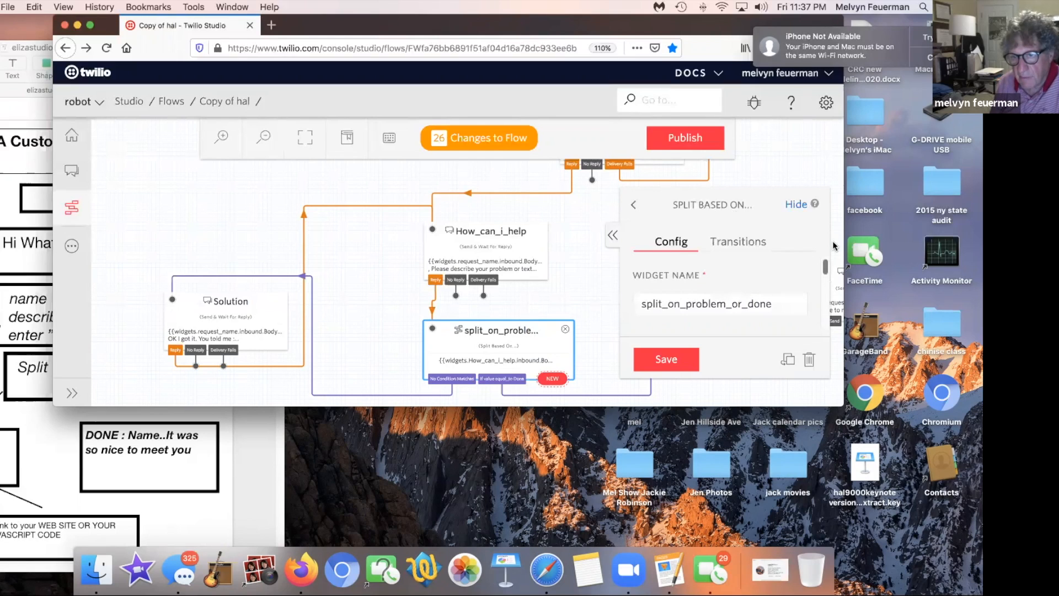
{"action": "left_click", "coordinate": [709, 209]}
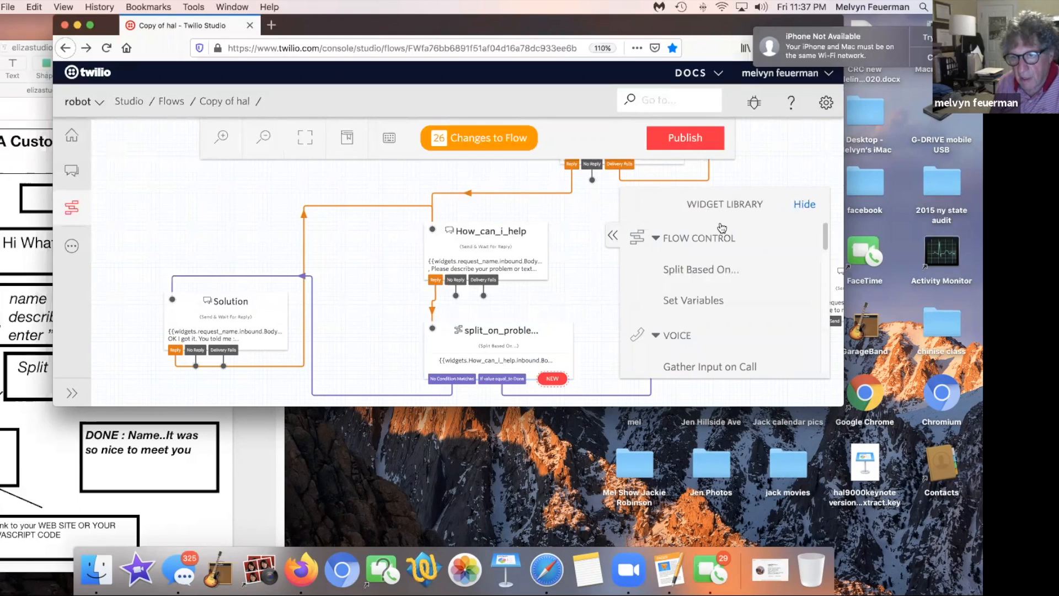
{"action": "left_click", "coordinate": [485, 357]}
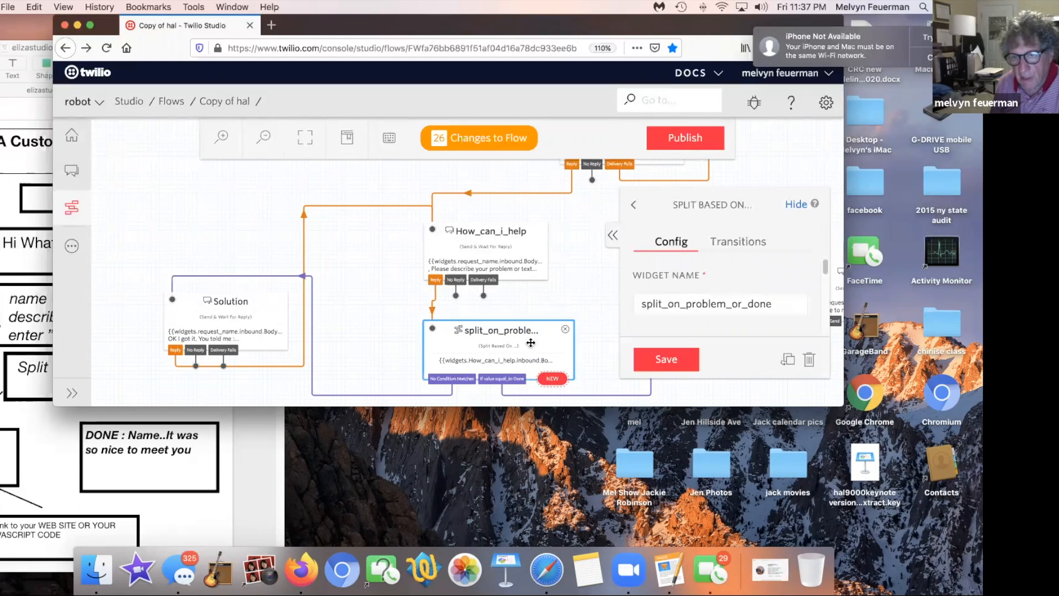
Examine split_on_problem_or_done's transitions, including the compared variable and the Equal To Done condition, and hide its settings
{"action": "left_click", "coordinate": [734, 242]}
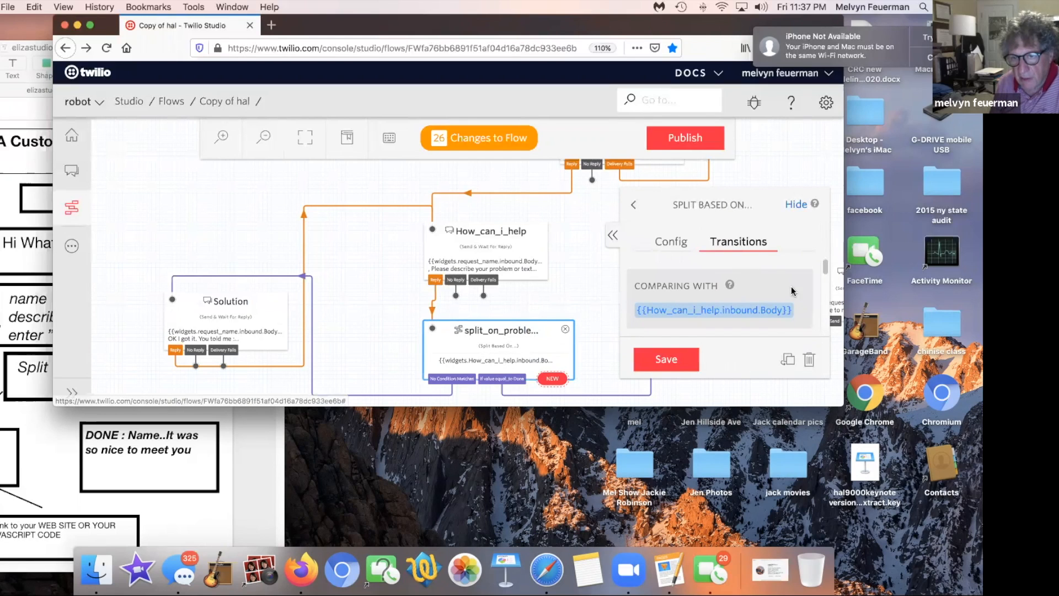
{"action": "left_click_drag", "start_coordinate": [824, 267], "coordinate": [820, 293]}
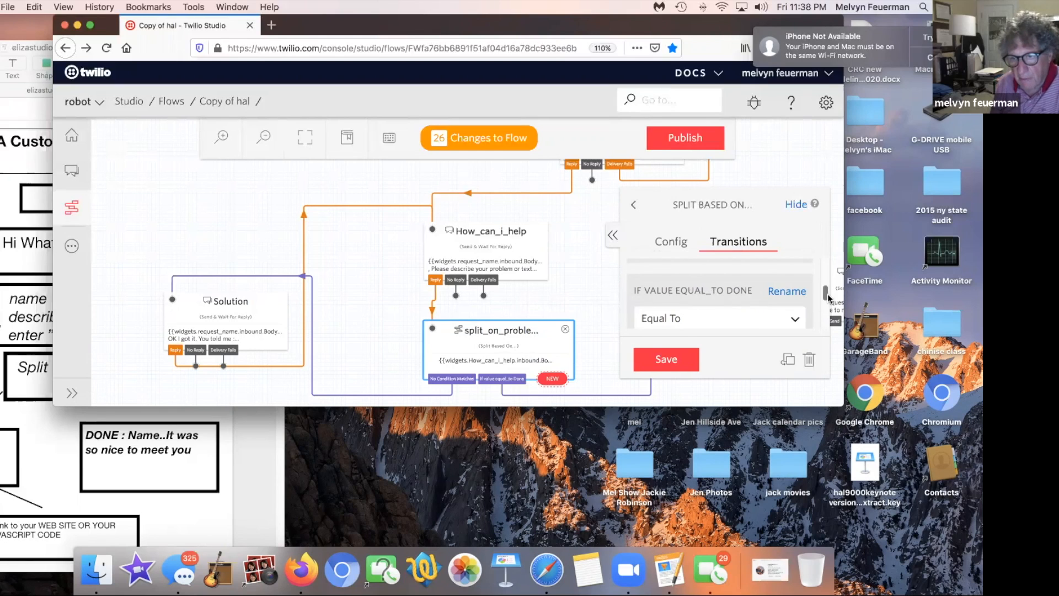
{"action": "left_click_drag", "start_coordinate": [825, 297], "coordinate": [825, 301]}
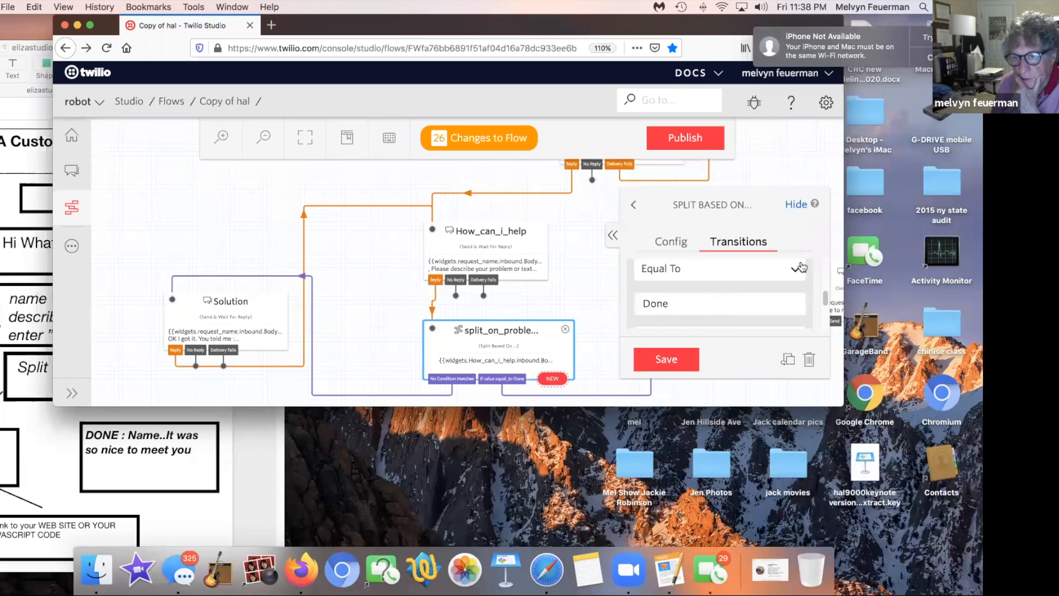
{"action": "left_click_drag", "start_coordinate": [822, 294], "coordinate": [825, 290]}
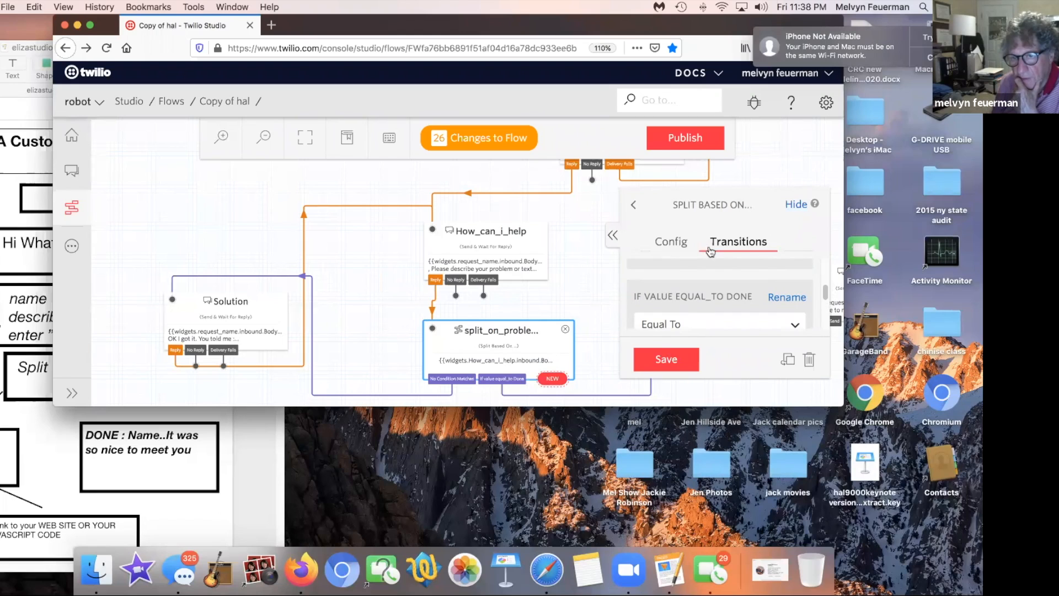
{"action": "left_click", "coordinate": [674, 244]}
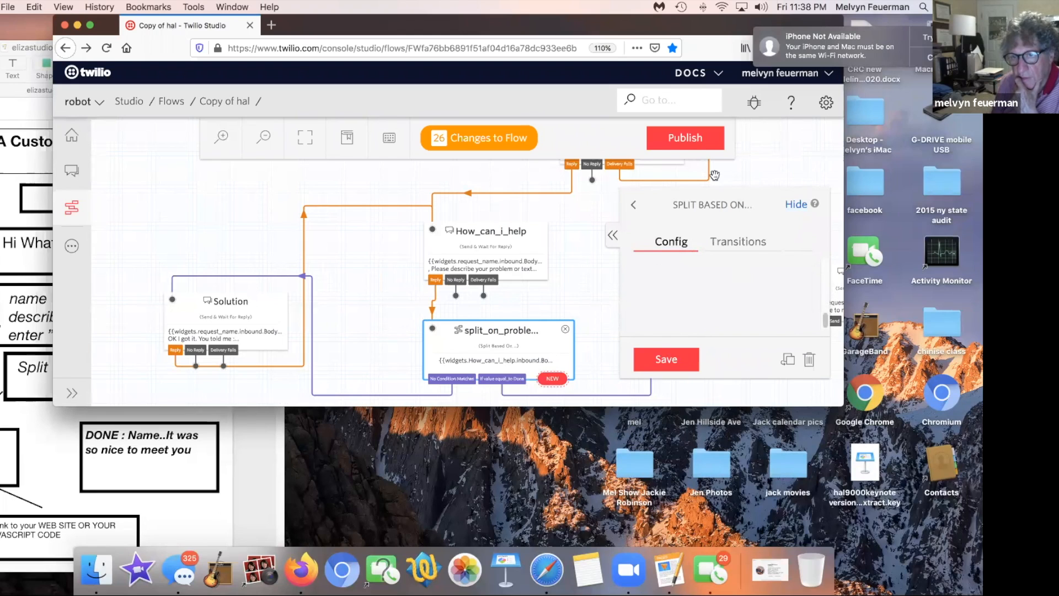
{"action": "left_click", "coordinate": [613, 238]}
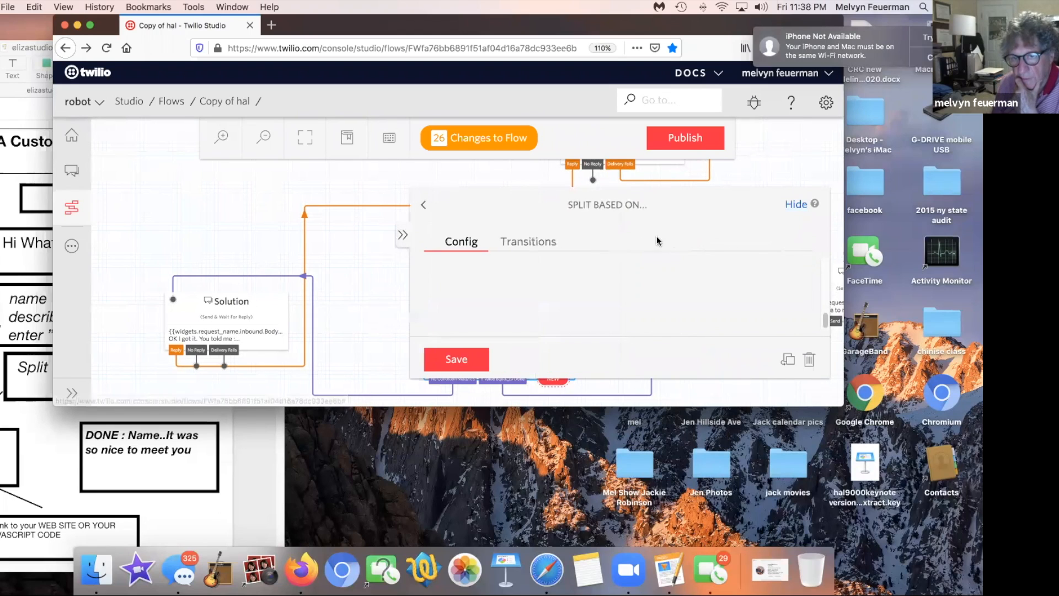
{"action": "left_click", "coordinate": [796, 205]}
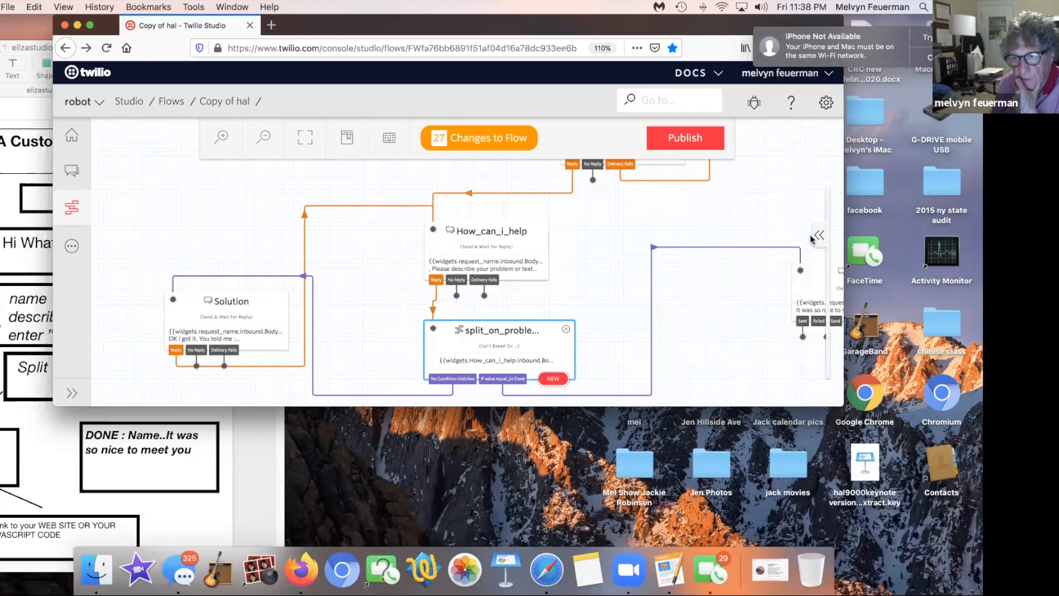
Show the done widget's settings and examine its widget name and full message body
{"action": "left_click_drag", "start_coordinate": [726, 242], "coordinate": [629, 230]}
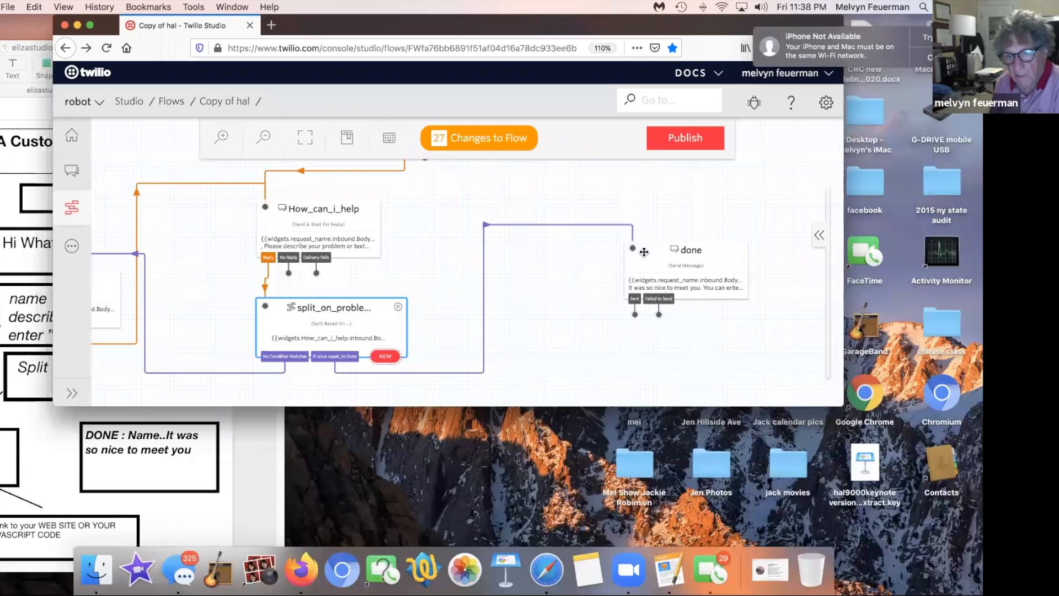
{"action": "left_click", "coordinate": [686, 260]}
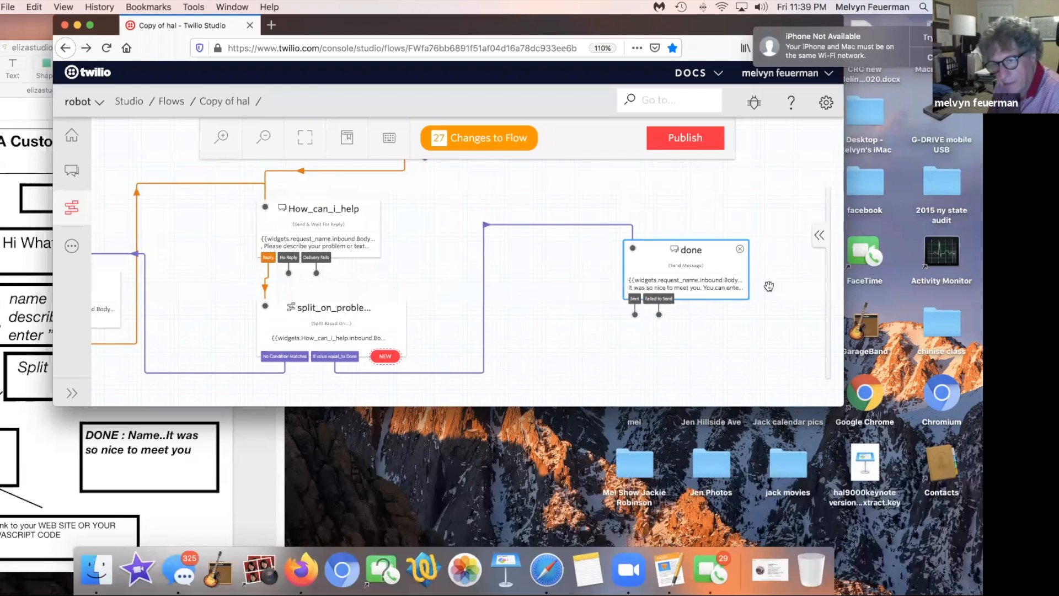
{"action": "left_click", "coordinate": [818, 237]}
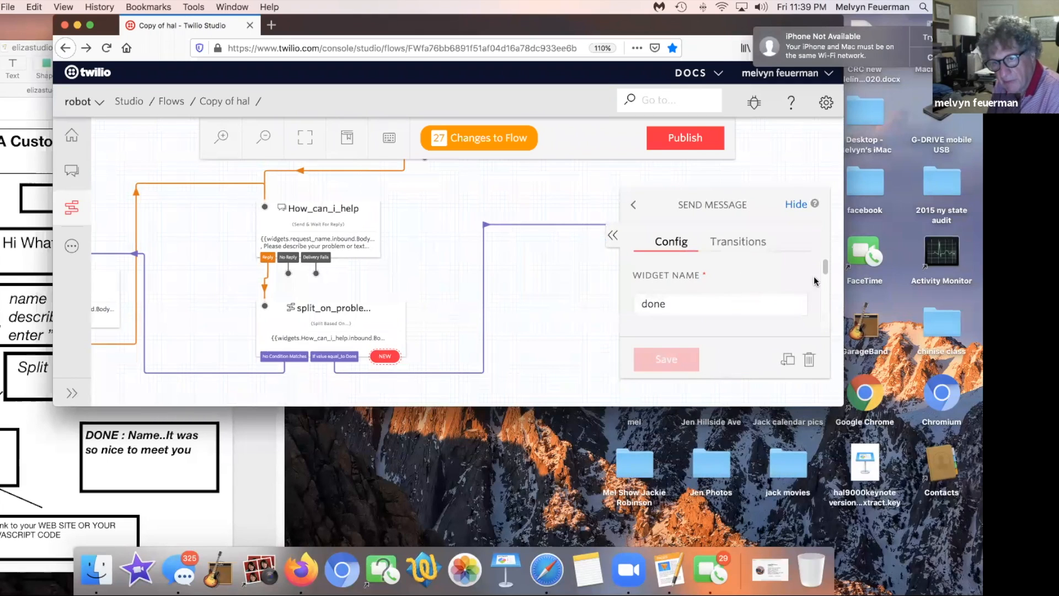
{"action": "left_click_drag", "start_coordinate": [824, 267], "coordinate": [820, 286]}
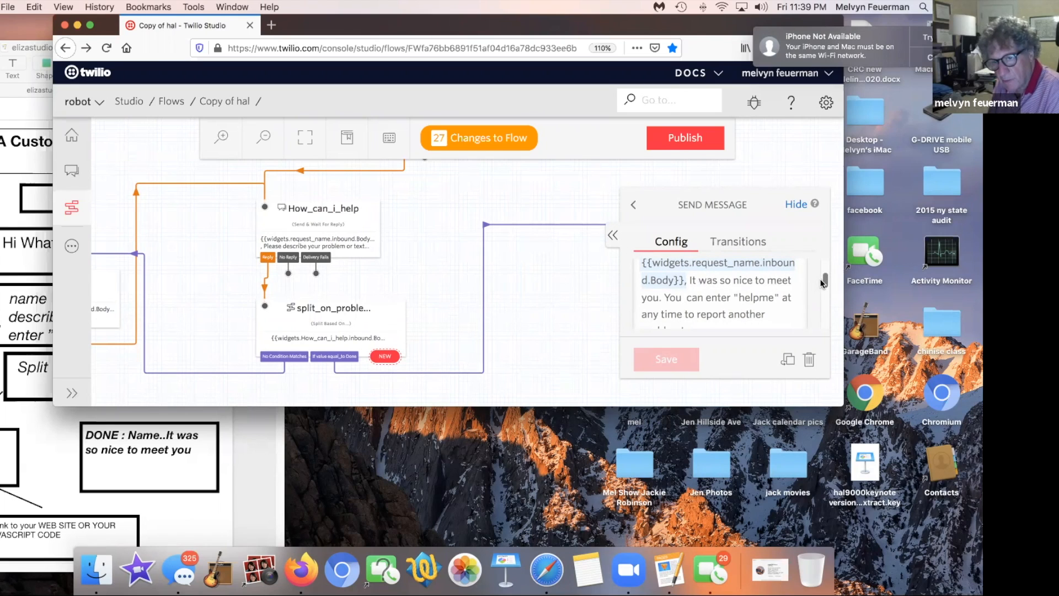
{"action": "left_click_drag", "start_coordinate": [823, 283], "coordinate": [823, 286]}
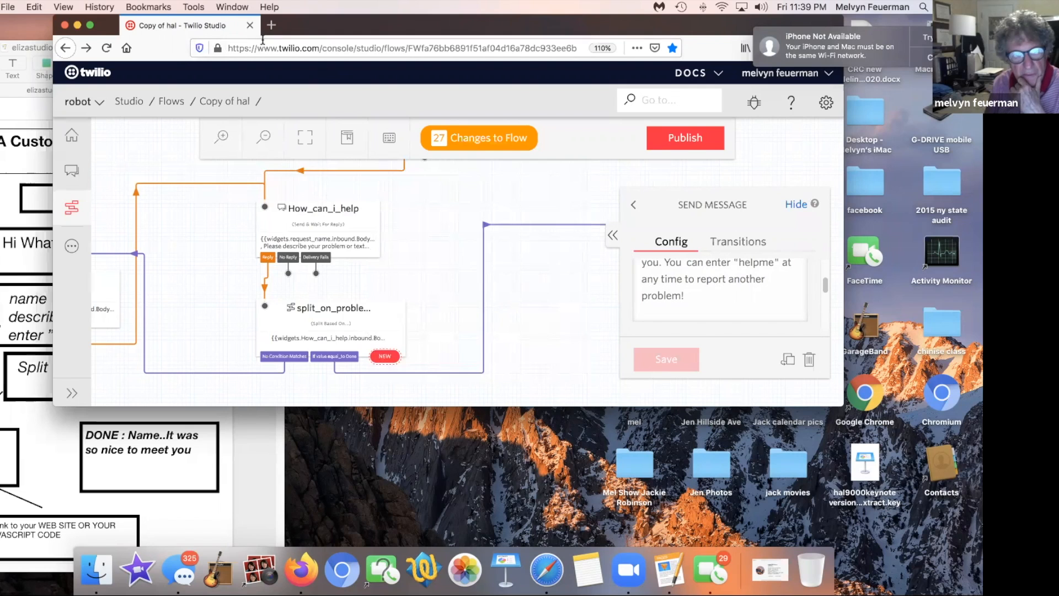
Move the Twilio window aside and send "helpme" in the Studioflow conversation
{"action": "left_click_drag", "start_coordinate": [296, 33], "coordinate": [525, 504]}
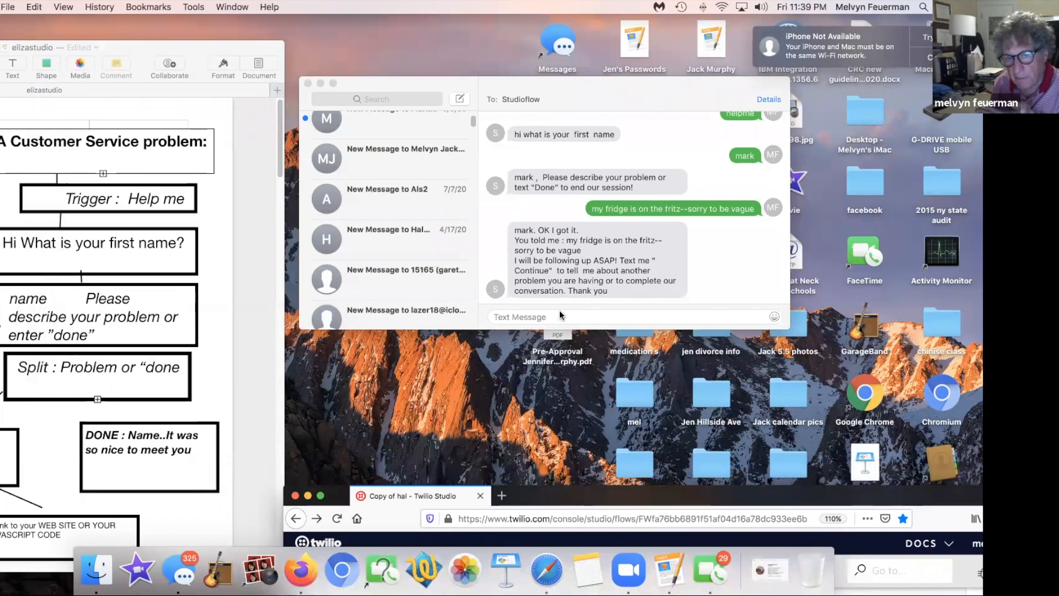
{"action": "left_click", "coordinate": [538, 318]}
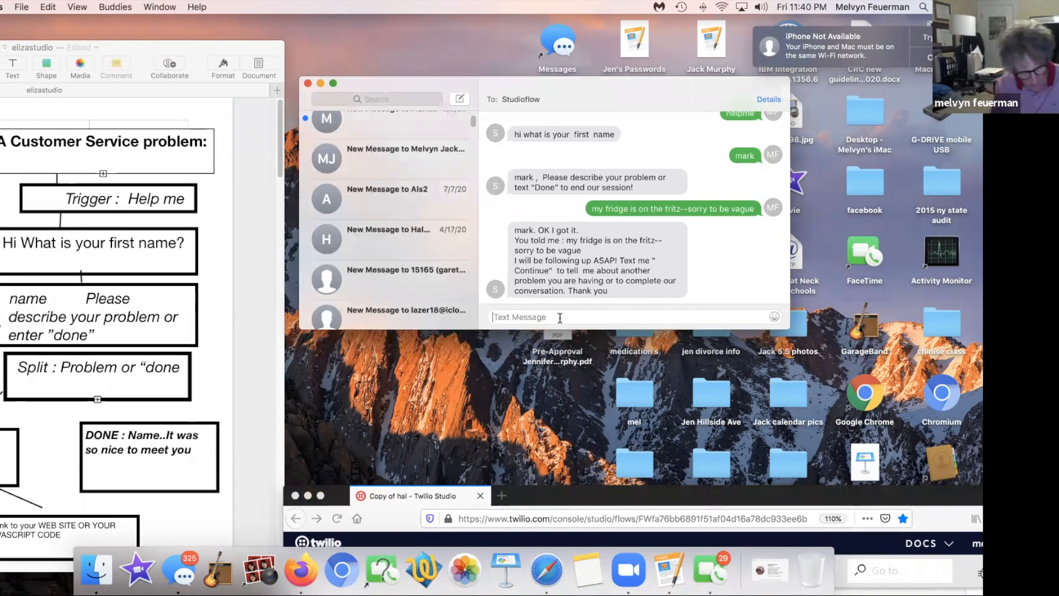
{"action": "type", "text": "n"}
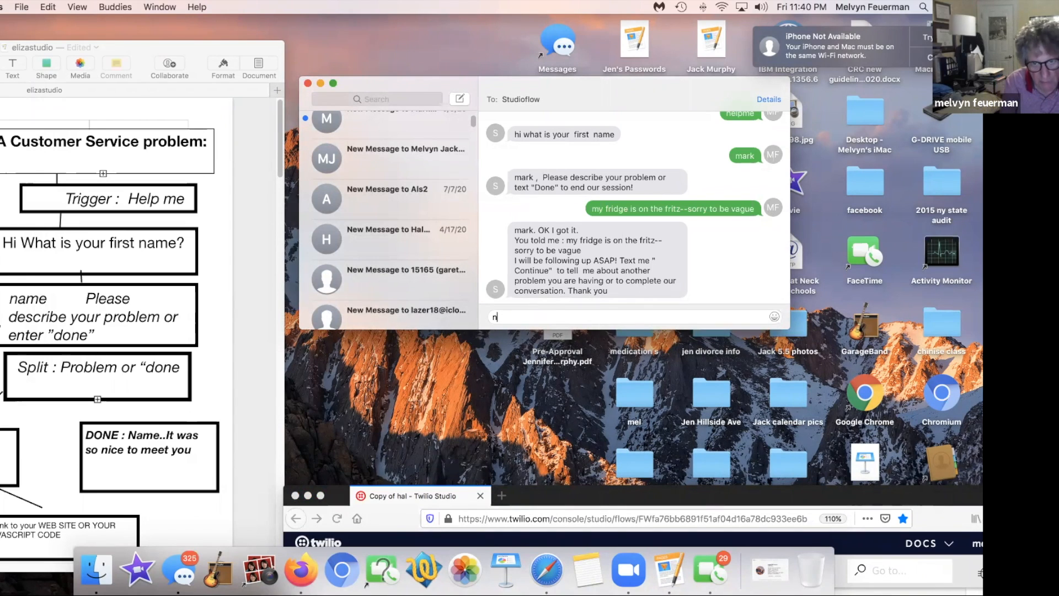
{"action": "type", "text": "e"}
{"action": "key", "text": "BackSpace"}
{"action": "key", "text": "BackSpace"}
{"action": "type", "text": "helpme"}
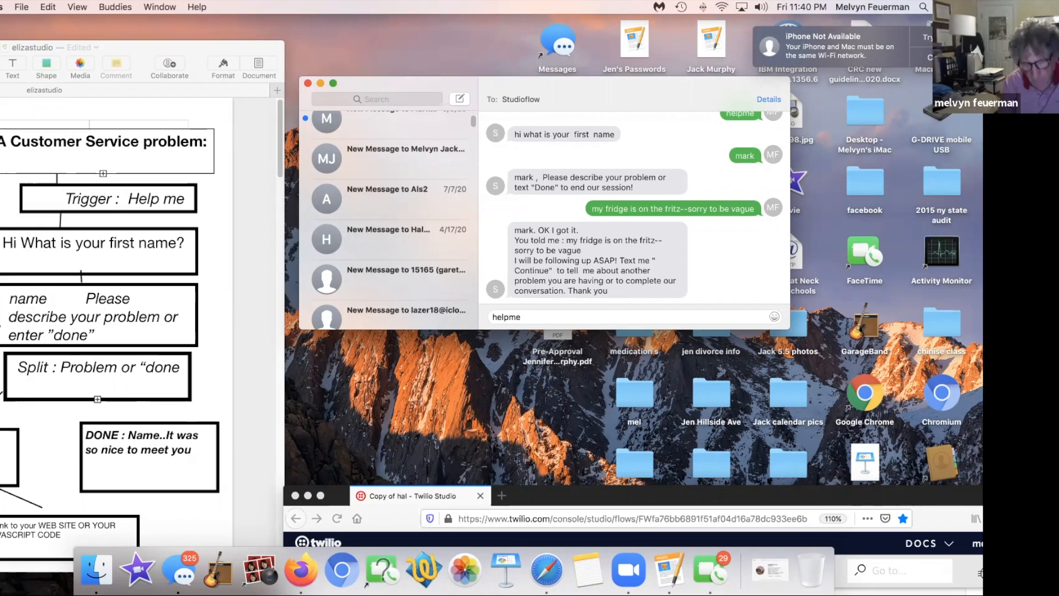
{"action": "key", "text": "Return"}
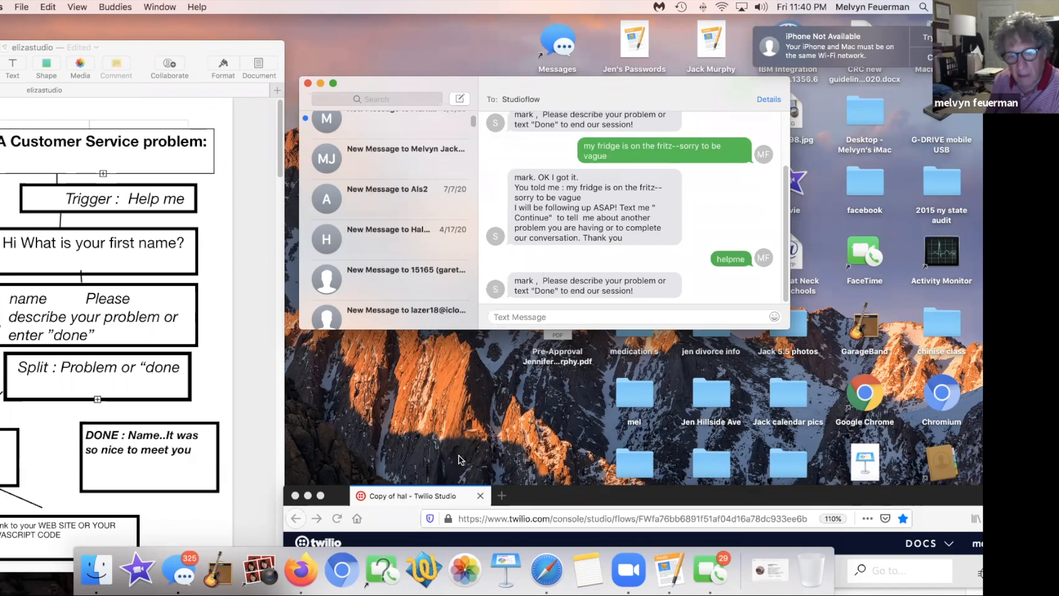
Bring the Twilio window back over the conversation, view How_can_i_help's settings and hide them
{"action": "left_click_drag", "start_coordinate": [439, 496], "coordinate": [447, 444]}
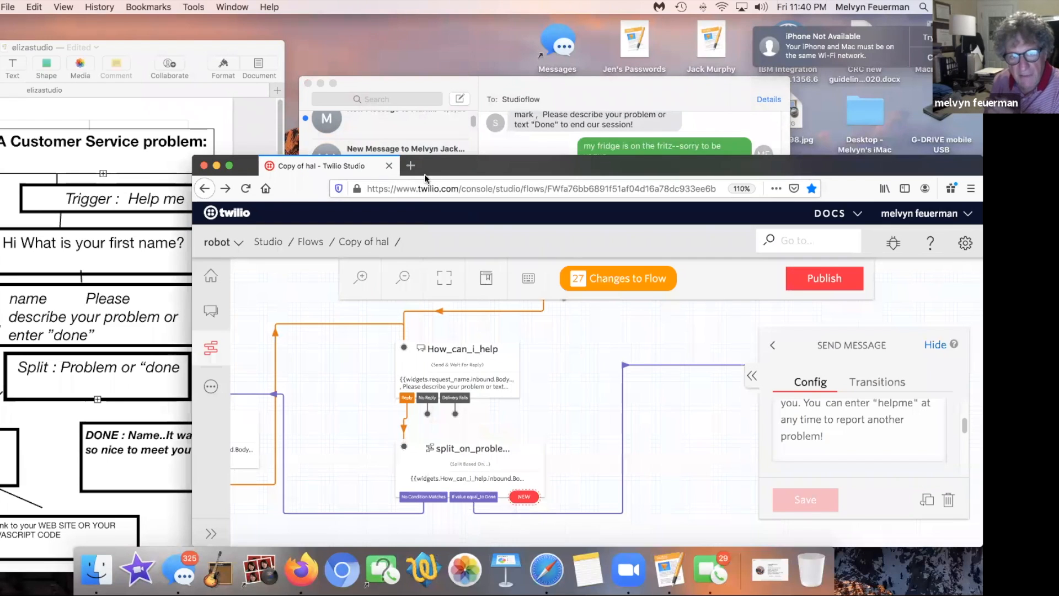
{"action": "left_click_drag", "start_coordinate": [424, 175], "coordinate": [283, 38]}
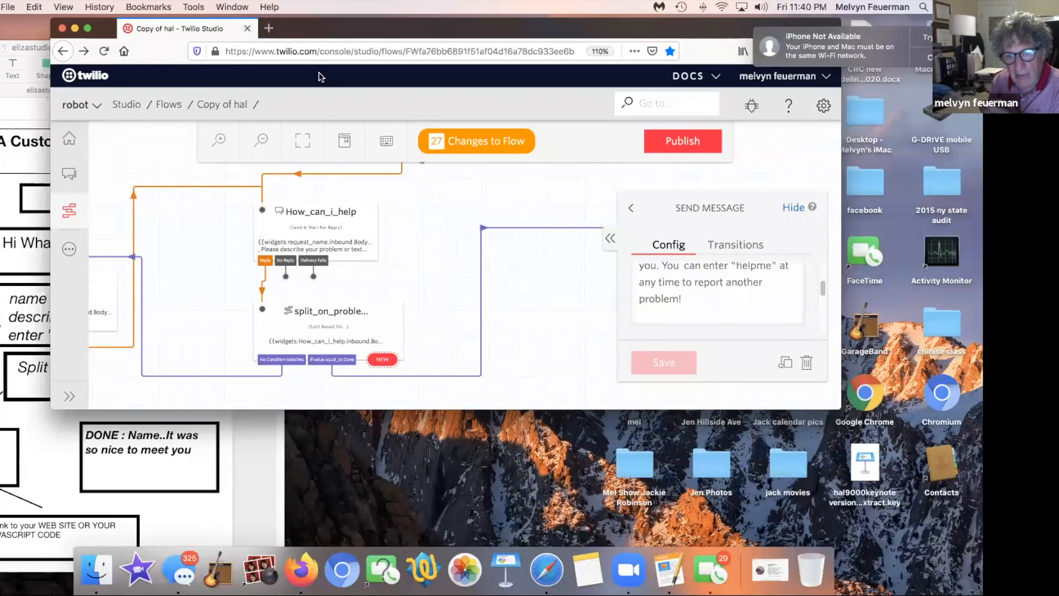
{"action": "left_click", "coordinate": [330, 238]}
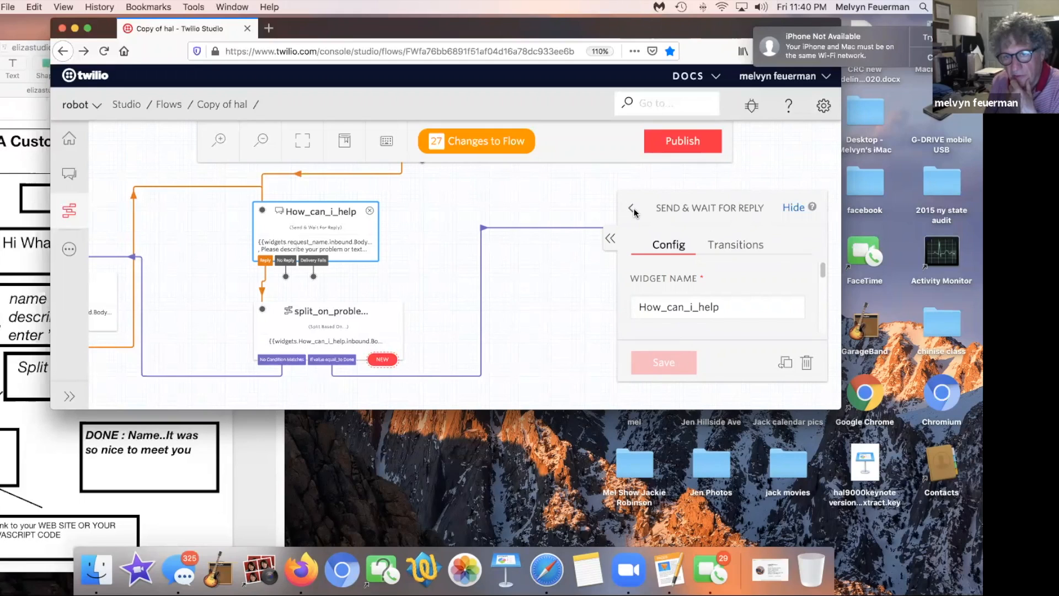
{"action": "left_click", "coordinate": [794, 208]}
Shift How_can_i_help and split_on_problem_or_done to the right, leaving more space between them, and move the Twilio window right to uncover the flowchart
{"action": "left_click_drag", "start_coordinate": [366, 248], "coordinate": [395, 240]}
{"action": "left_click_drag", "start_coordinate": [340, 327], "coordinate": [359, 327]}
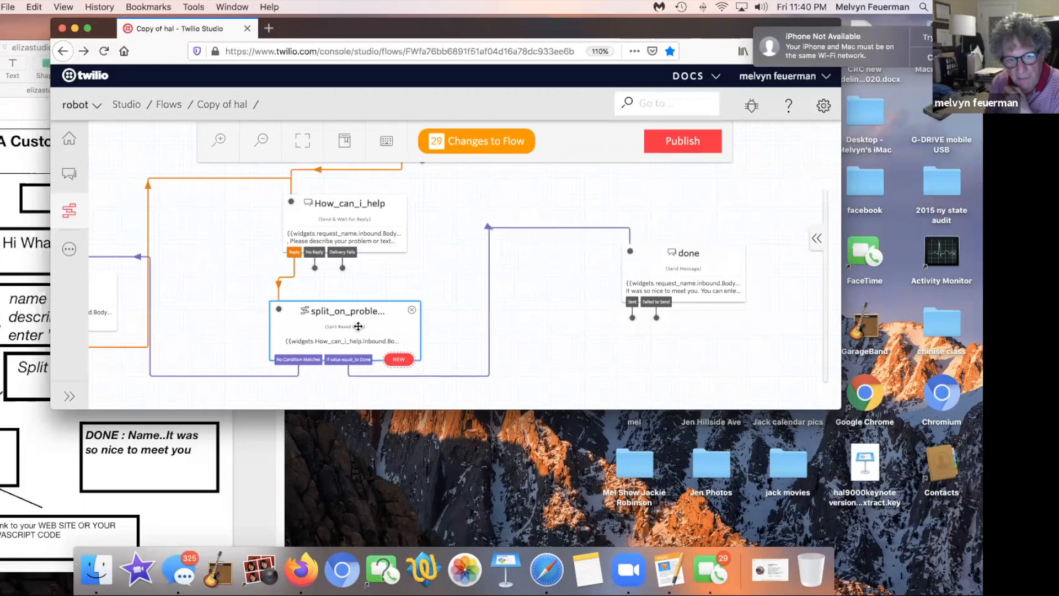
{"action": "left_click_drag", "start_coordinate": [348, 255], "coordinate": [360, 258]}
{"action": "mouse_move", "coordinate": [362, 315]}
{"action": "left_mouse_down"}
{"action": "mouse_move", "coordinate": [394, 324]}
{"action": "mouse_move", "coordinate": [354, 333]}
{"action": "left_mouse_up"}
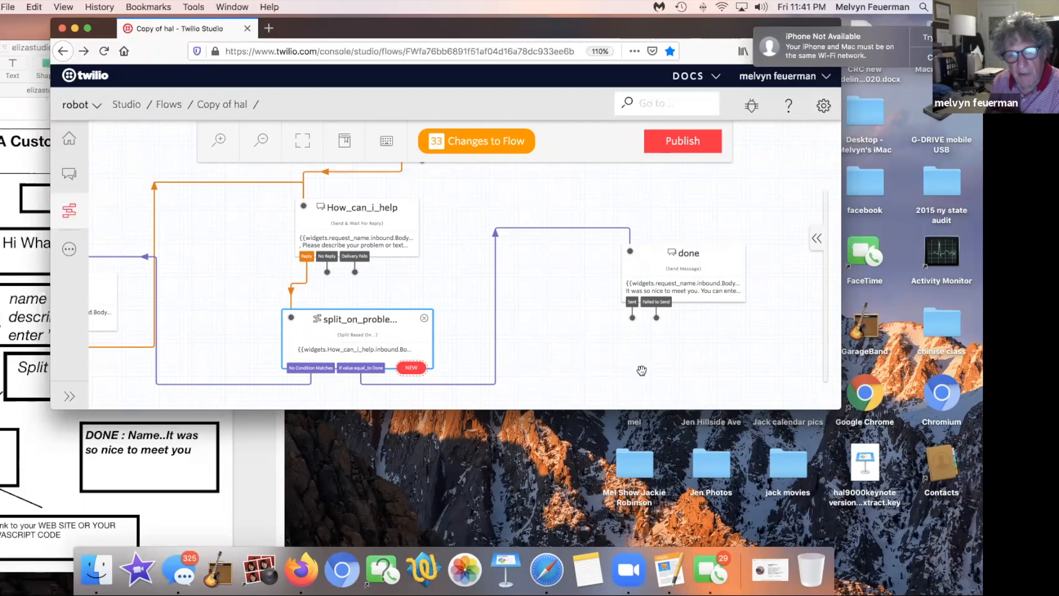
{"action": "left_click_drag", "start_coordinate": [169, 53], "coordinate": [265, 63]}
{"action": "left_click_drag", "start_coordinate": [371, 340], "coordinate": [423, 346]}
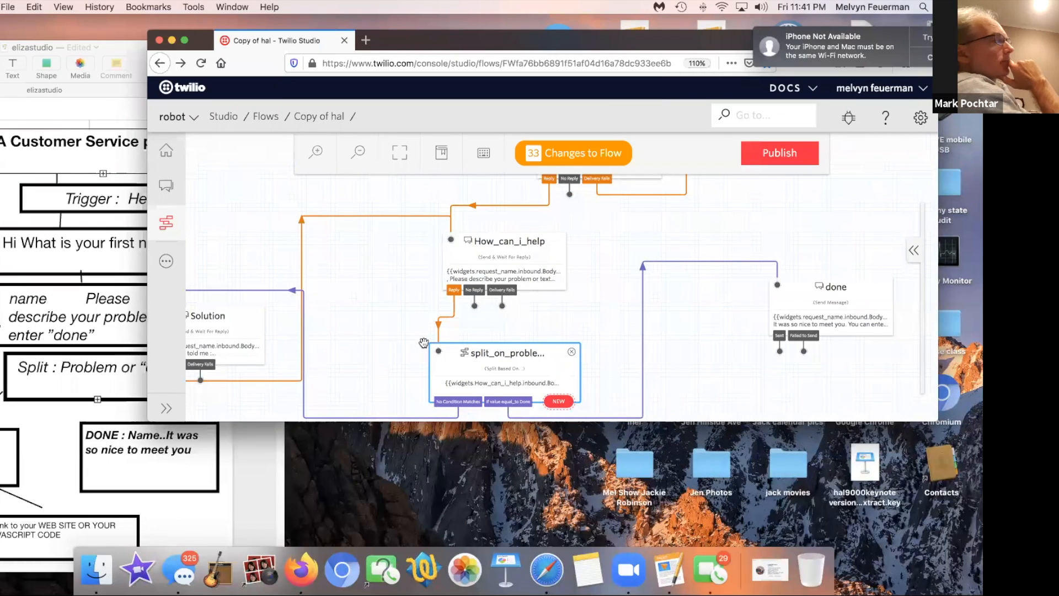
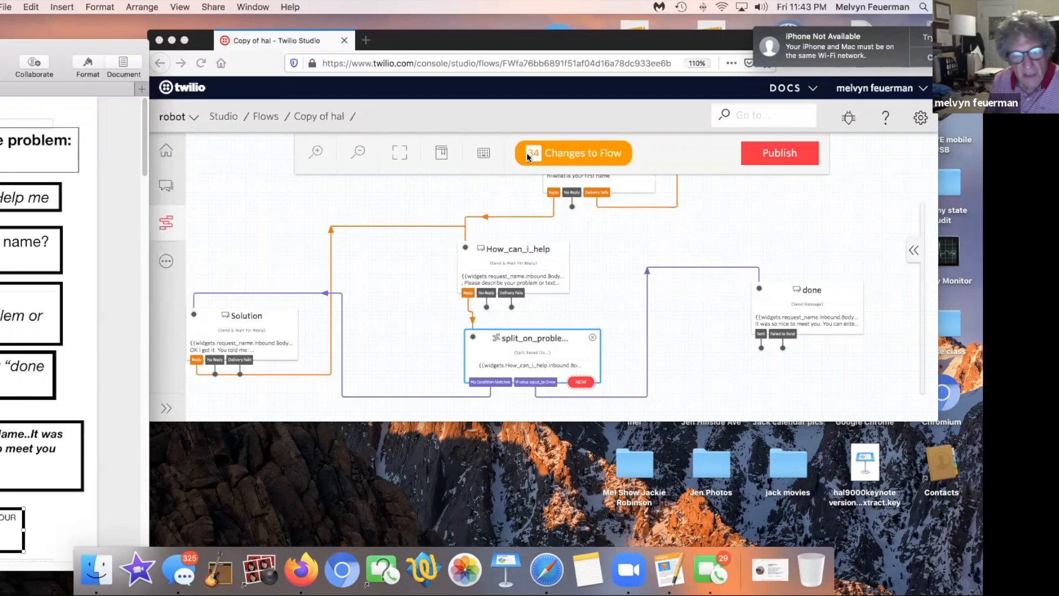
{"action": "left_click", "coordinate": [537, 260]}
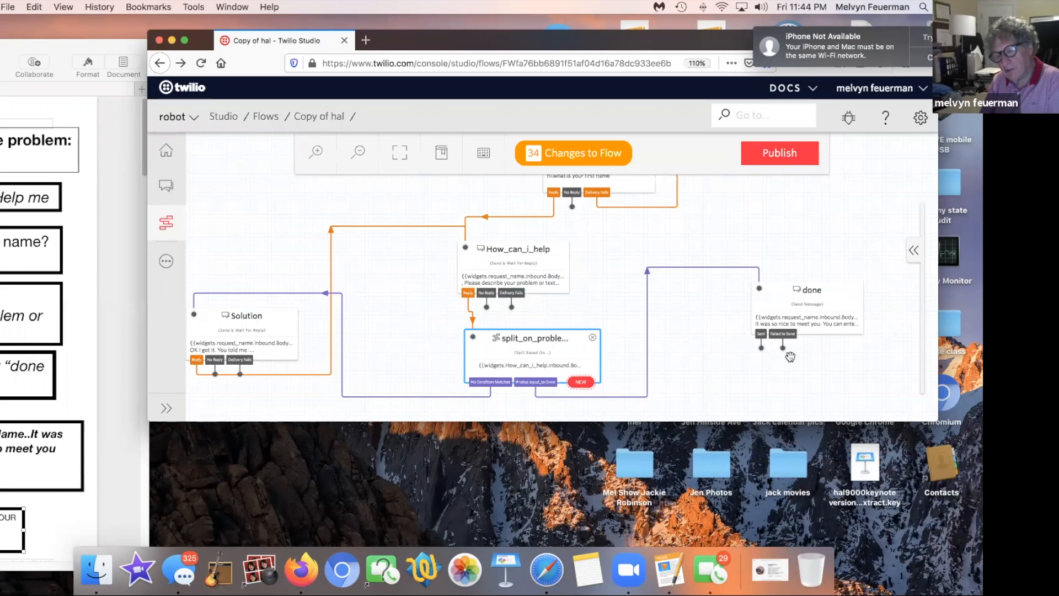
{"action": "left_click", "coordinate": [706, 508]}
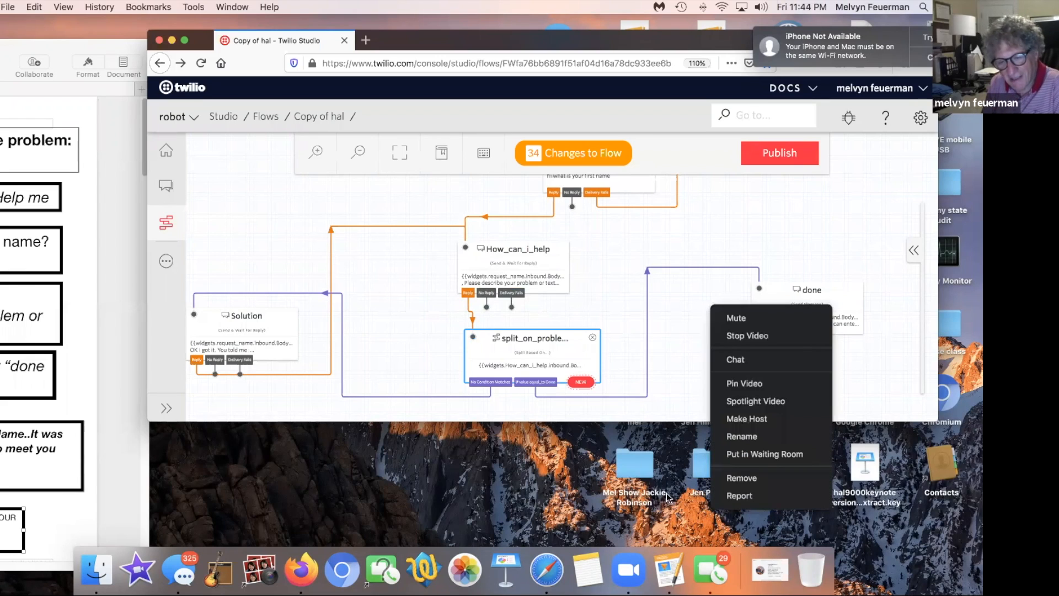
Display split_on_problem_or_done's transition settings and add a new Equal To condition to the widget
{"action": "left_click", "coordinate": [463, 442]}
{"action": "left_click", "coordinate": [464, 441]}
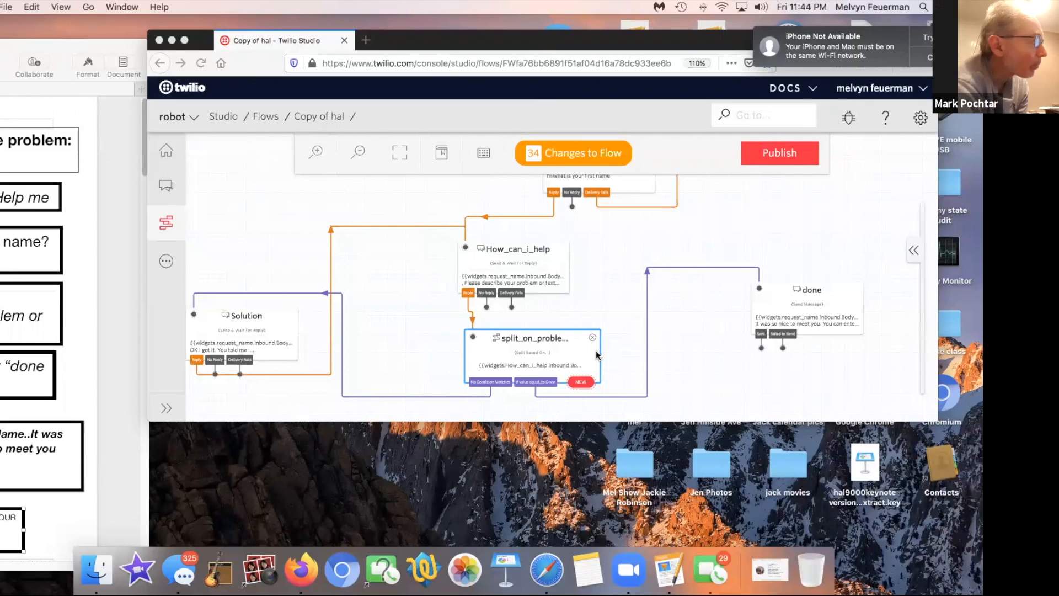
{"action": "left_click", "coordinate": [577, 357]}
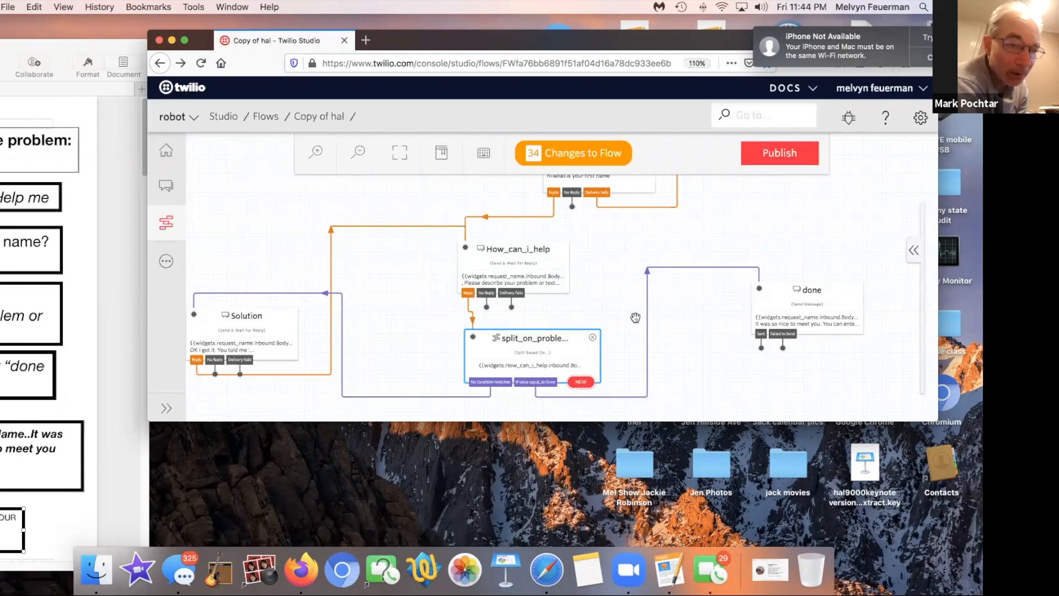
{"action": "left_click", "coordinate": [912, 251]}
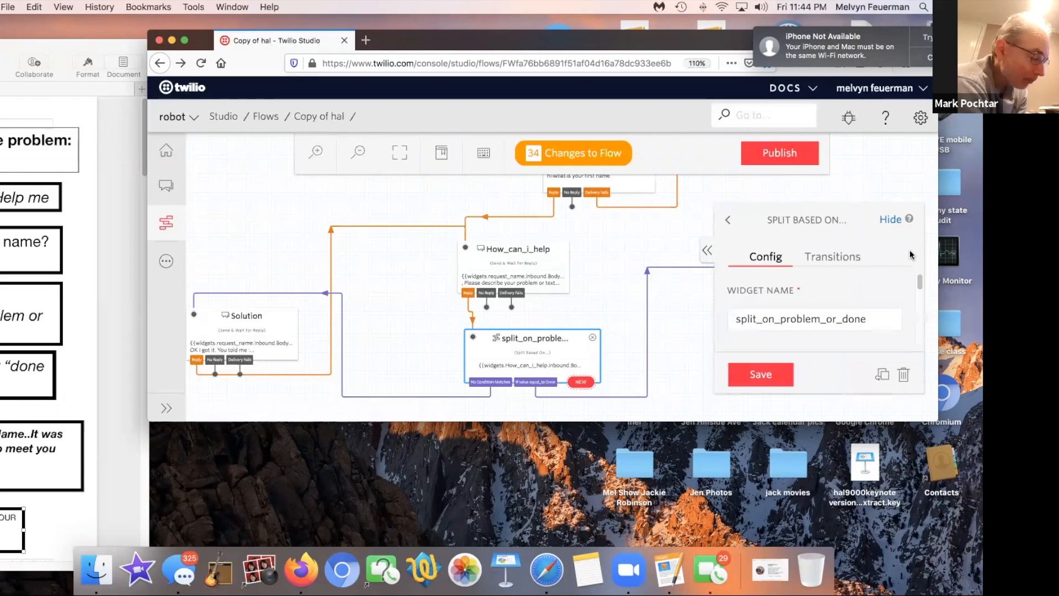
{"action": "left_click", "coordinate": [833, 258]}
{"action": "scroll", "coordinate": [915, 292], "scroll_direction": "down", "scroll_amount": 3}
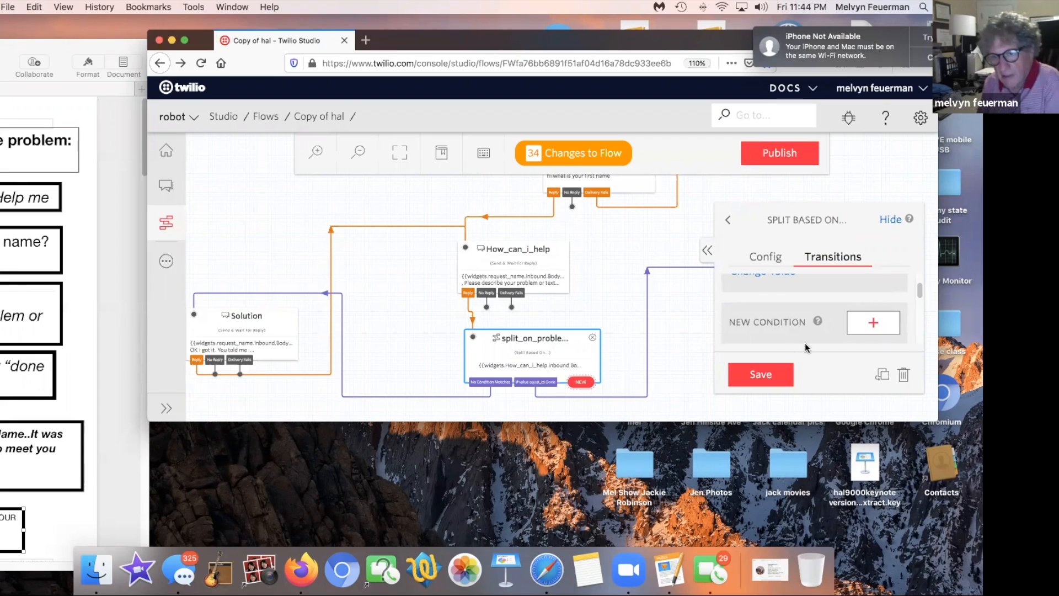
{"action": "left_click", "coordinate": [873, 324]}
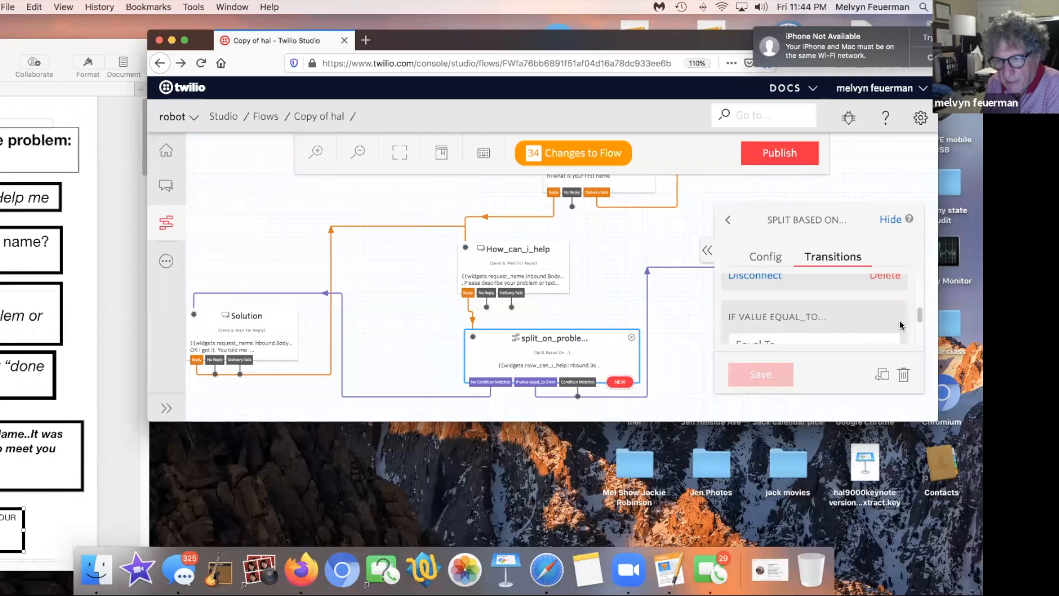
{"action": "mouse_move", "coordinate": [916, 311]}
{"action": "left_mouse_down"}
{"action": "mouse_move", "coordinate": [920, 321]}
{"action": "mouse_move", "coordinate": [911, 314]}
{"action": "left_mouse_up"}
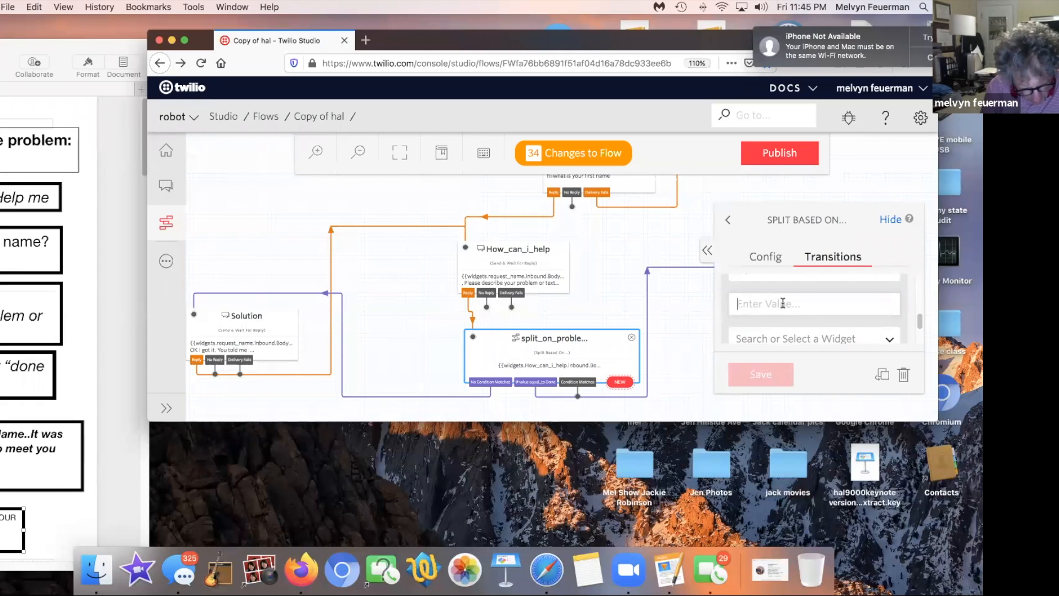
Set the new condition's comparison value to "name"
{"action": "type", "text": "n"}
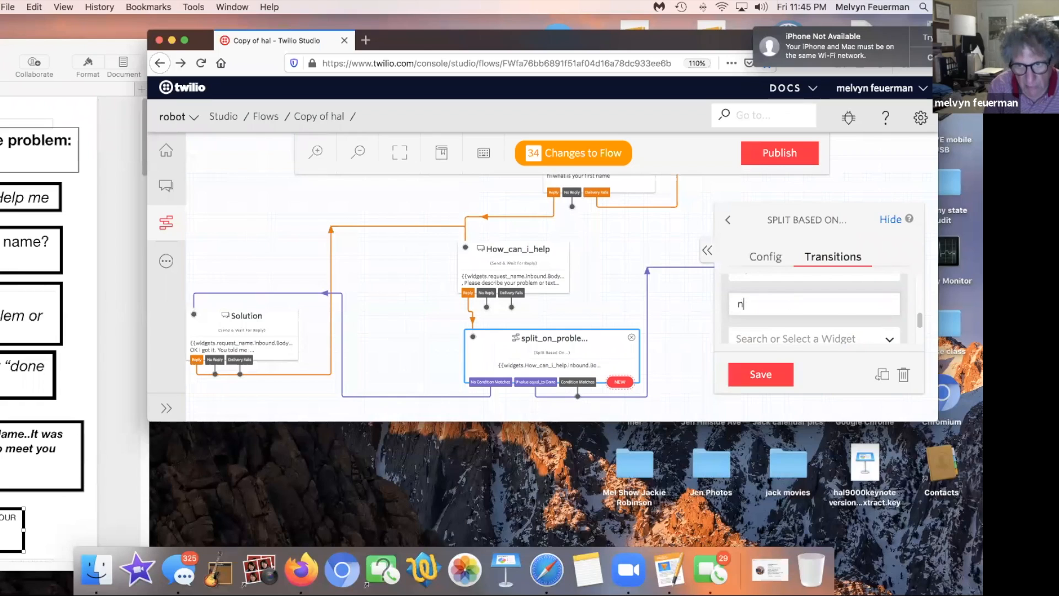
{"action": "type", "text": "an"}
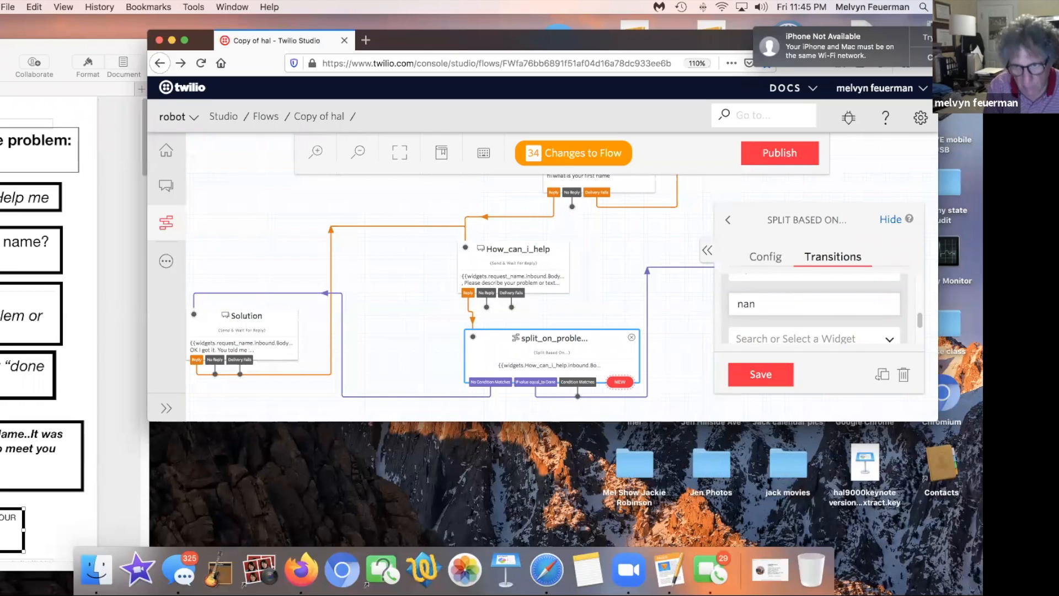
{"action": "type", "text": "e11"}
{"action": "key", "text": "BackSpace"}
{"action": "key", "text": "BackSpace"}
{"action": "key", "text": "BackSpace"}
{"action": "key", "text": "BackSpace"}
{"action": "key", "text": "BackSpace"}
{"action": "key", "text": "BackSpace"}
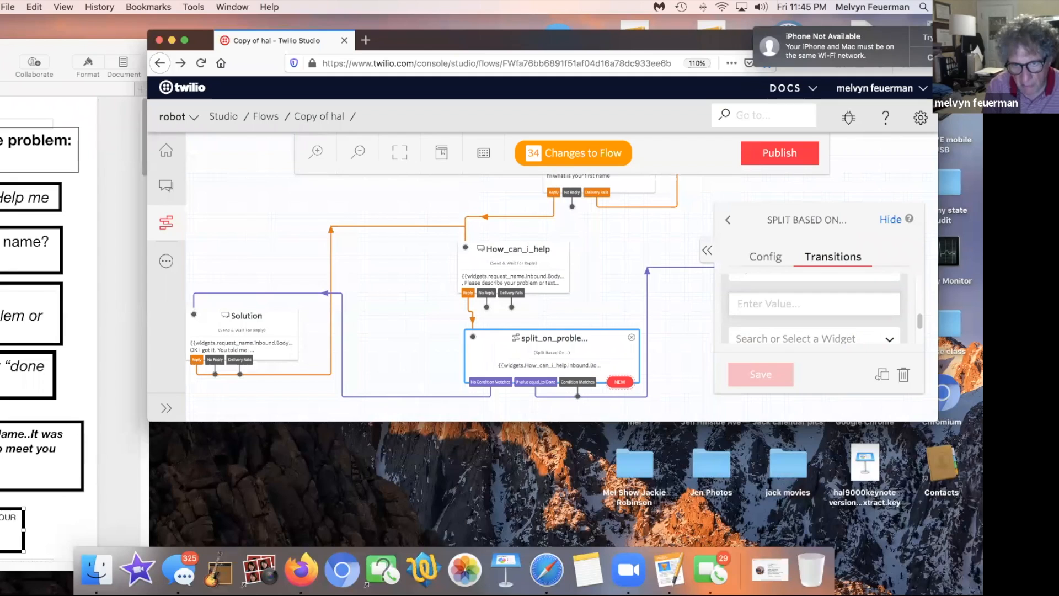
{"action": "type", "text": "namw"}
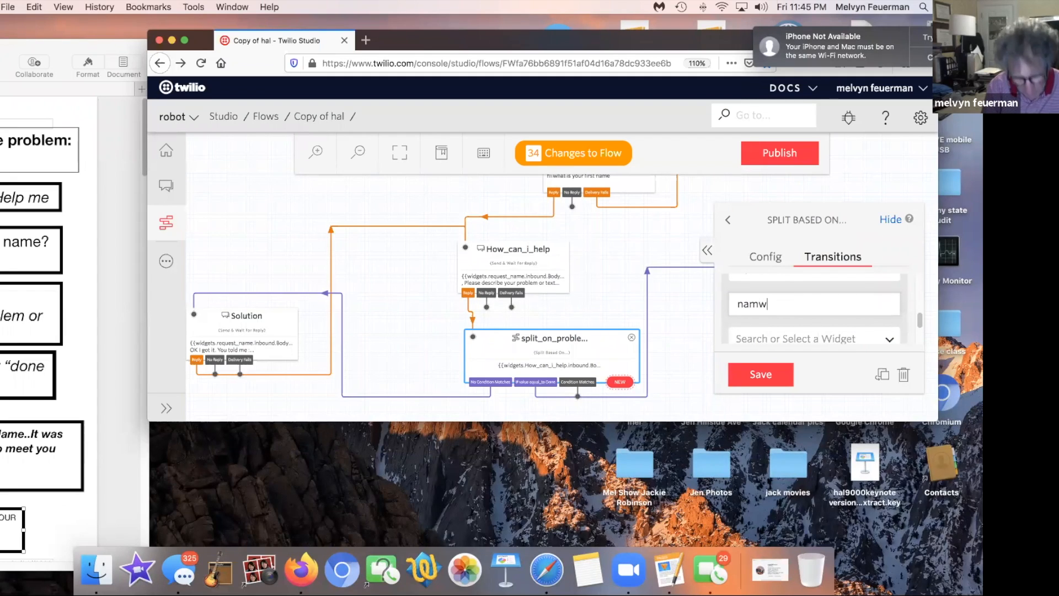
{"action": "key", "text": "BackSpace"}
{"action": "type", "text": "e"}
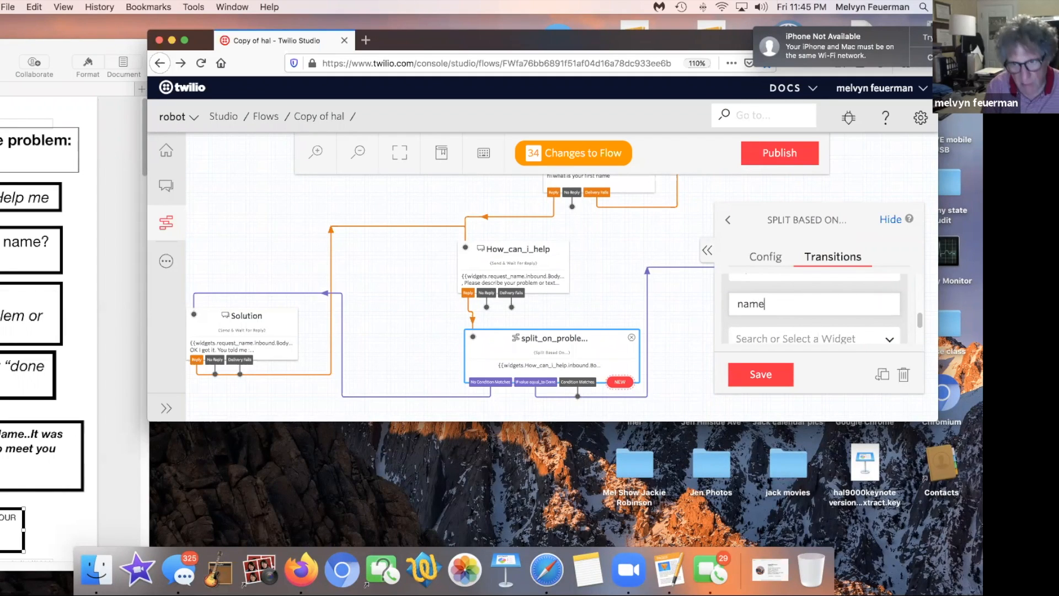
Link the "name" condition to the How_can_i_help widget and open the Widget Library
{"action": "left_click", "coordinate": [888, 339]}
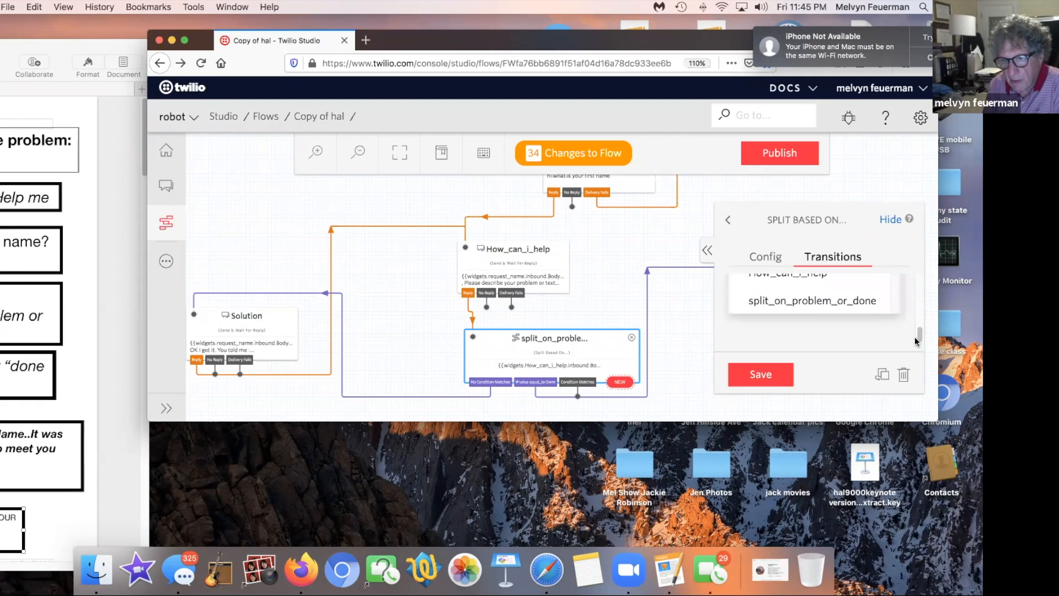
{"action": "left_click", "coordinate": [846, 285]}
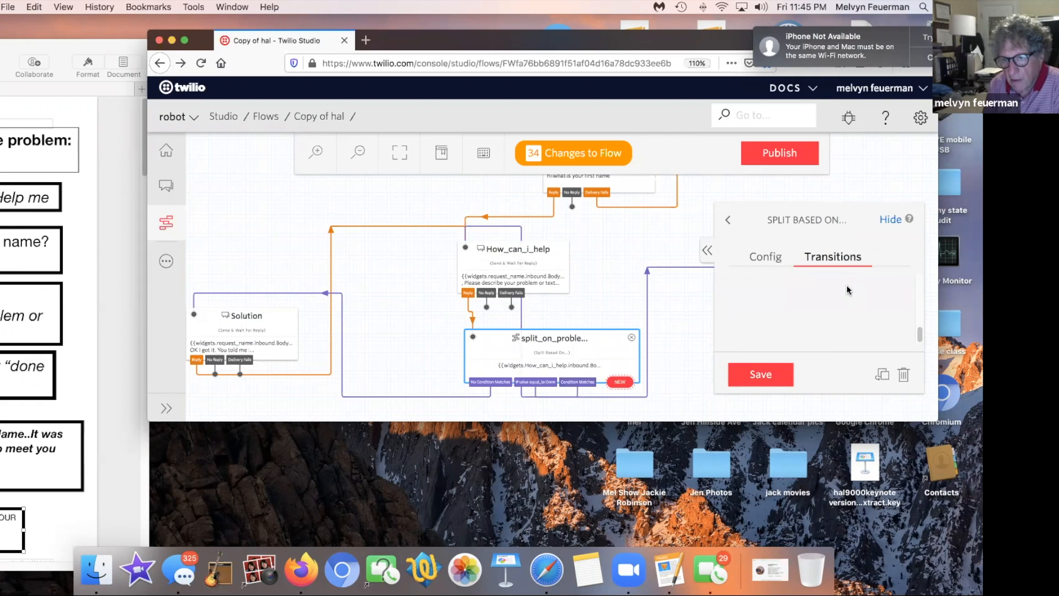
{"action": "left_click_drag", "start_coordinate": [916, 333], "coordinate": [916, 305]}
{"action": "left_click", "coordinate": [893, 316]}
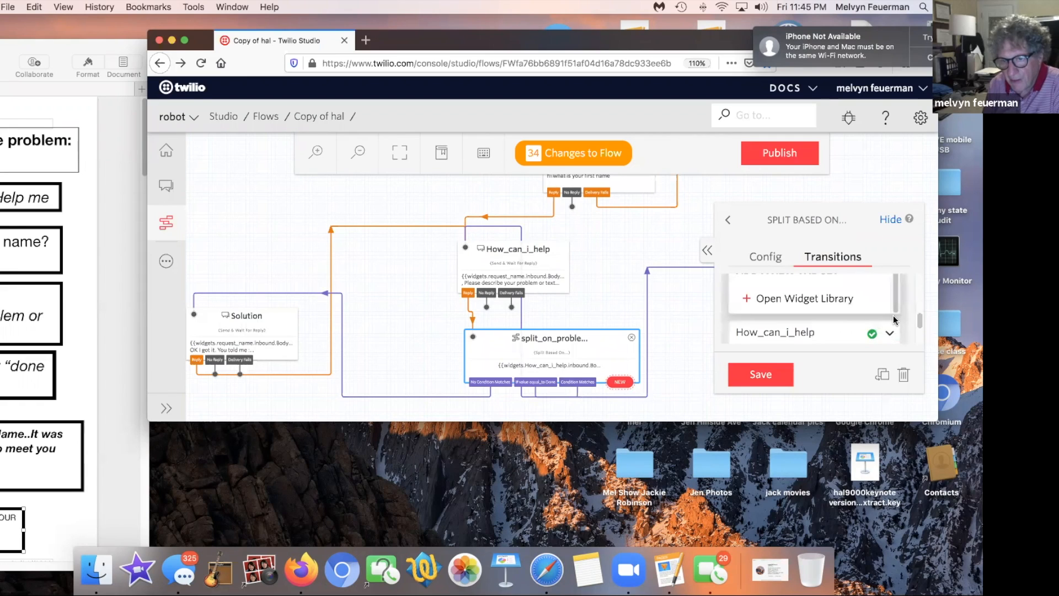
{"action": "left_click", "coordinate": [856, 300]}
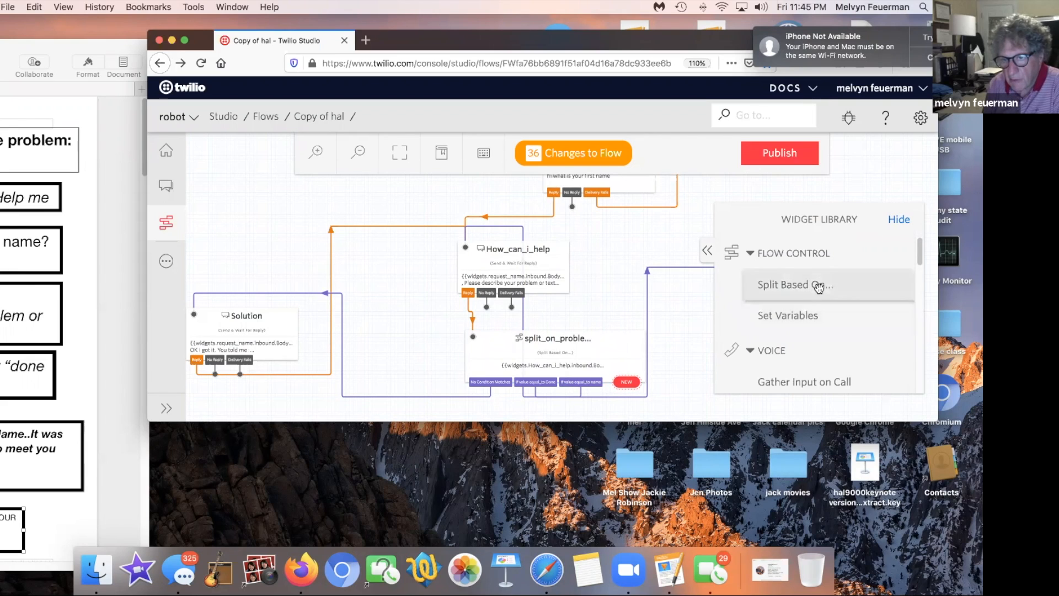
Browse the Widget Library's flow control, voice, messaging and tools categories, then hide the library
{"action": "left_click", "coordinate": [812, 257]}
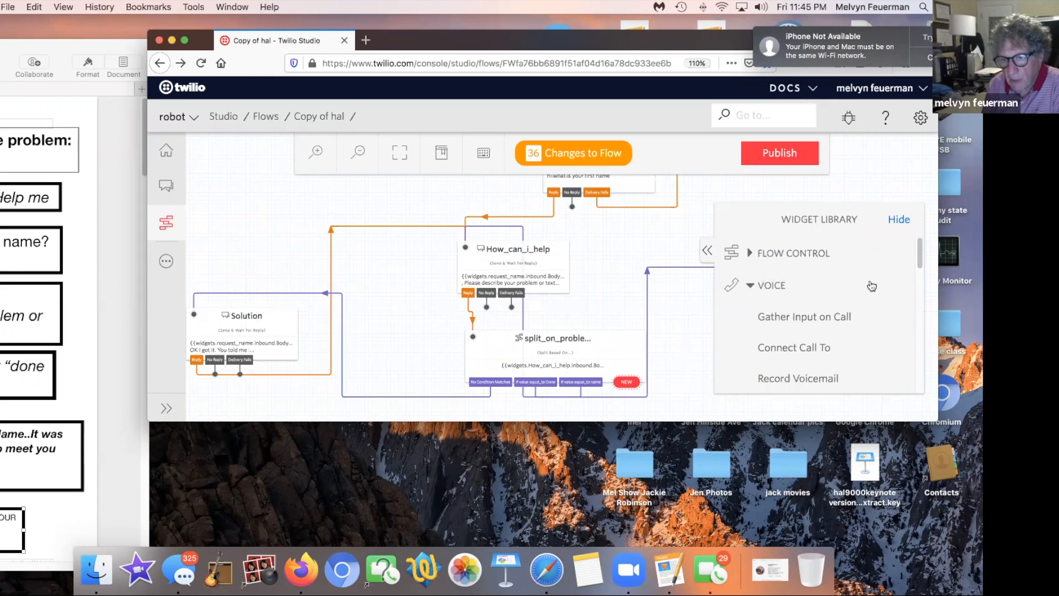
{"action": "left_click_drag", "start_coordinate": [920, 260], "coordinate": [903, 322]}
{"action": "scroll", "coordinate": [901, 324], "scroll_direction": "down", "scroll_amount": 4}
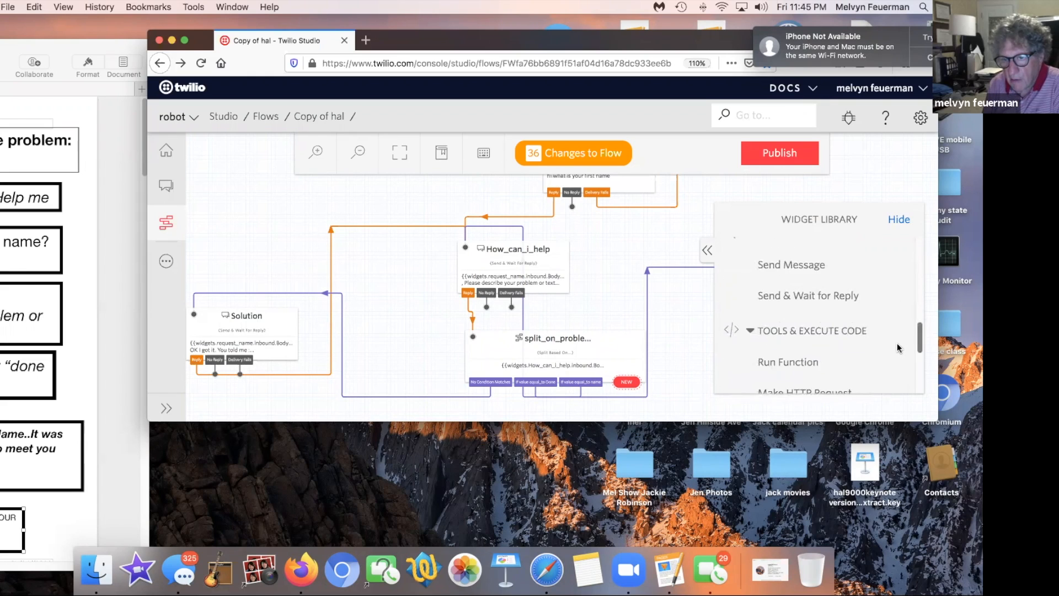
{"action": "scroll", "coordinate": [902, 335], "scroll_direction": "up", "scroll_amount": 1}
{"action": "scroll", "coordinate": [901, 336], "scroll_direction": "down", "scroll_amount": 4}
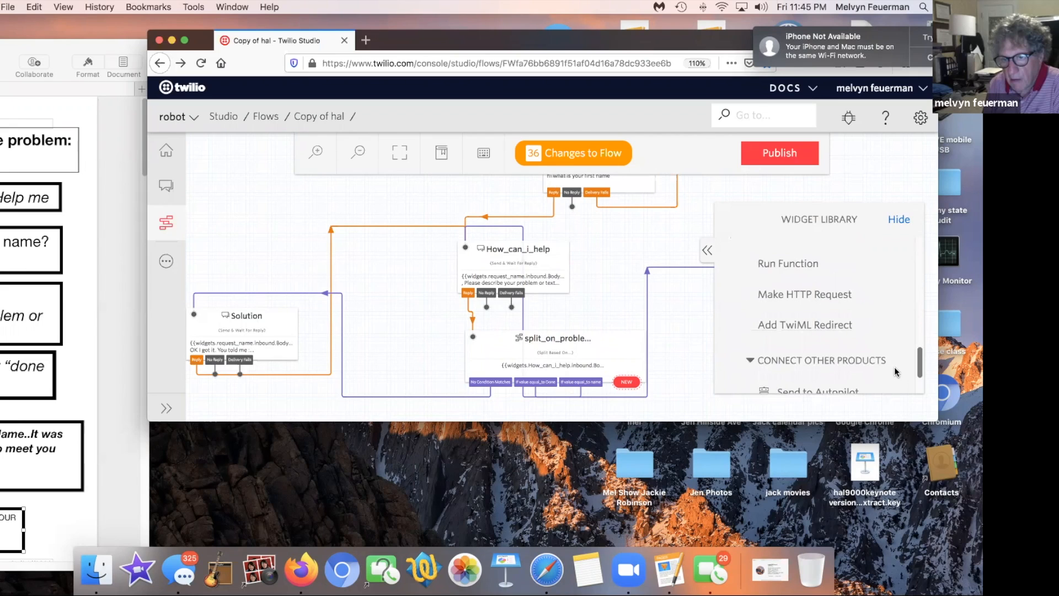
{"action": "left_click_drag", "start_coordinate": [892, 379], "coordinate": [941, 245]}
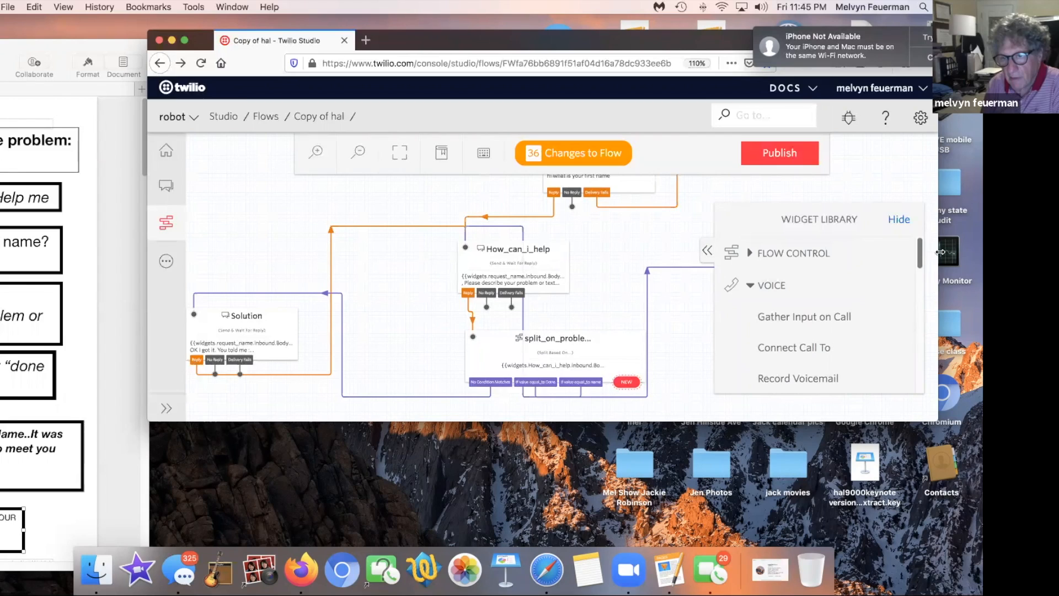
{"action": "left_click", "coordinate": [817, 256]}
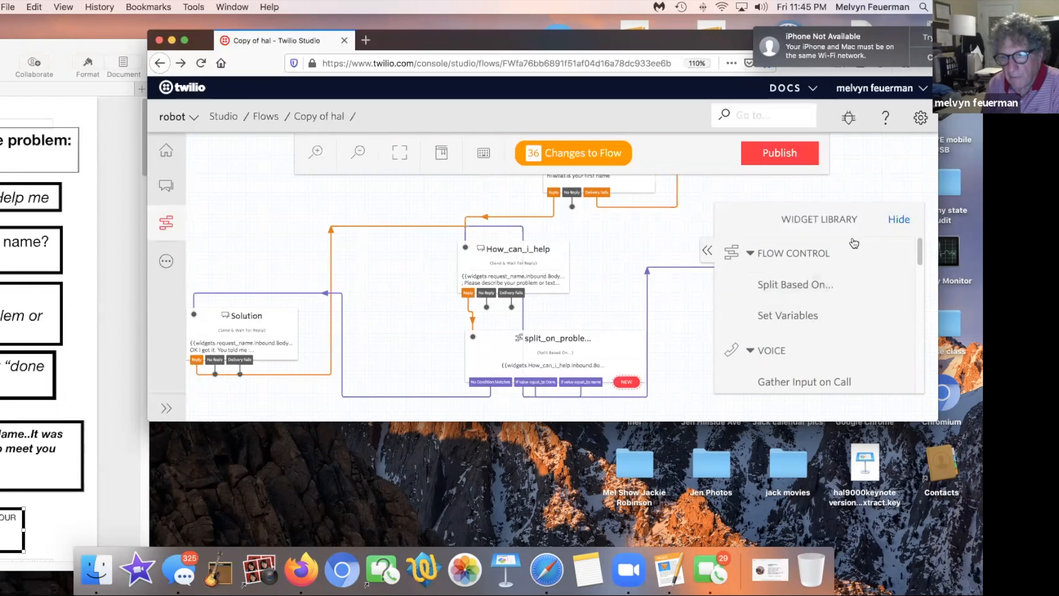
{"action": "left_click", "coordinate": [900, 219]}
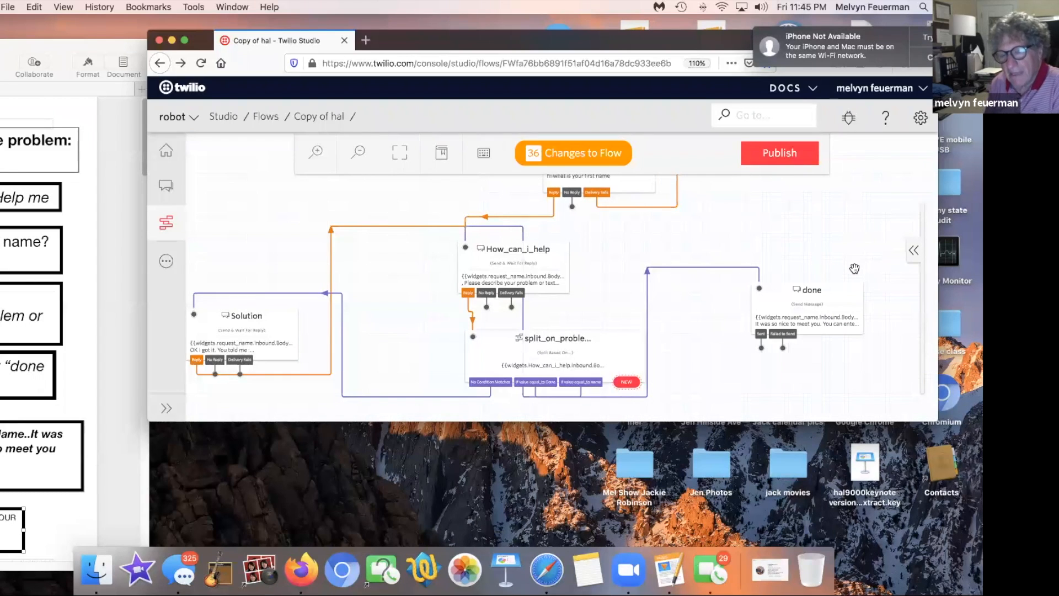